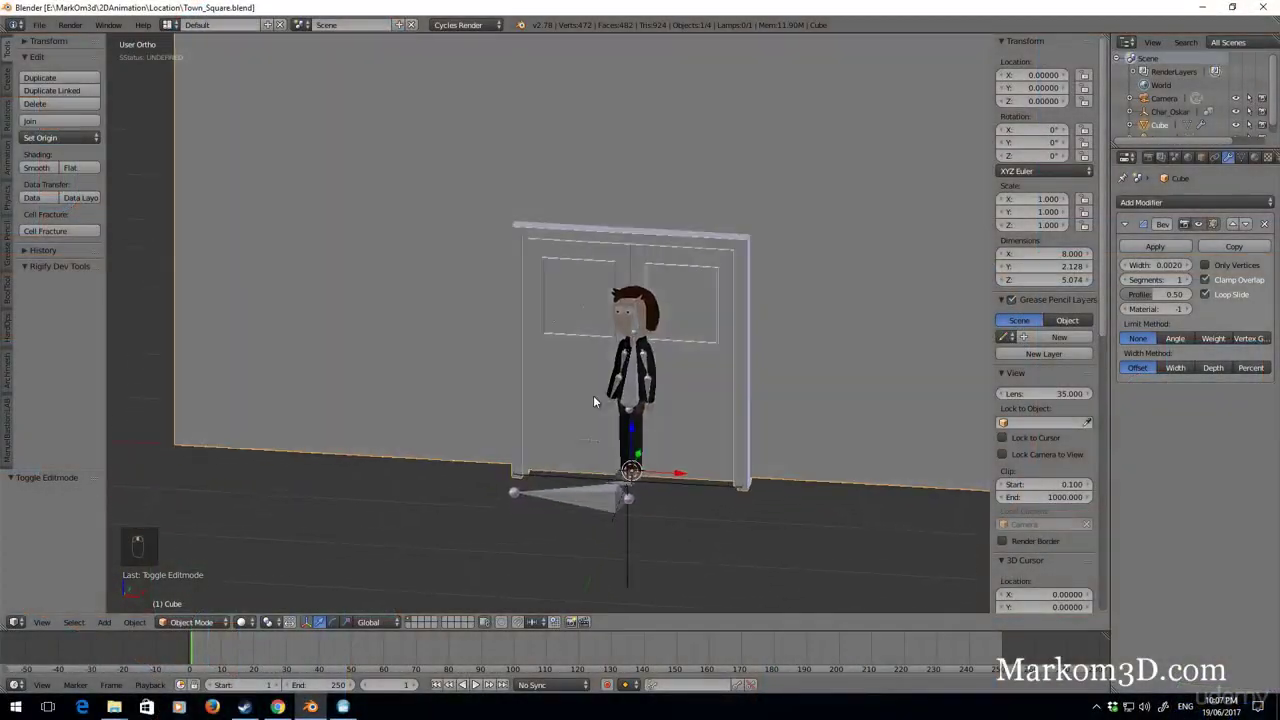
middle_drag(593, 395, 603, 428)
key(z)
scroll(603, 421, down, 3)
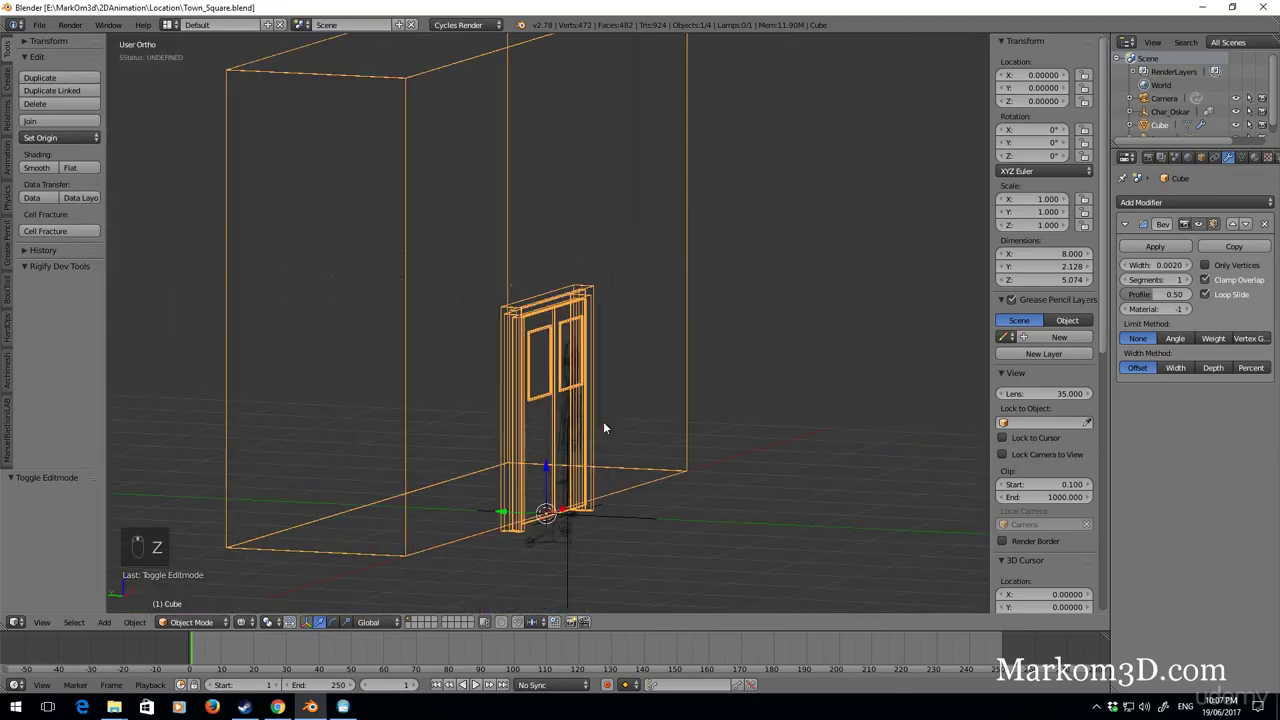
key(z)
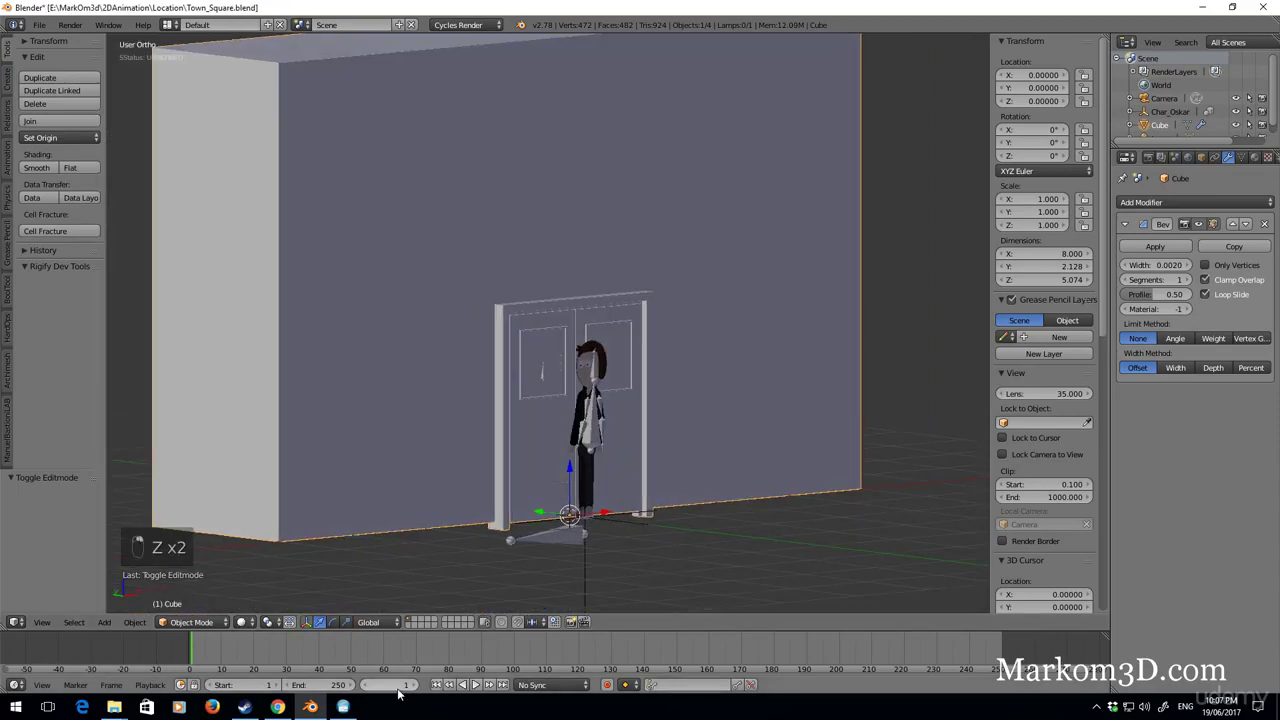
Switch to Chrome and examine the Samobor square reference photos, including the iStock view of the town square.
click(277, 707)
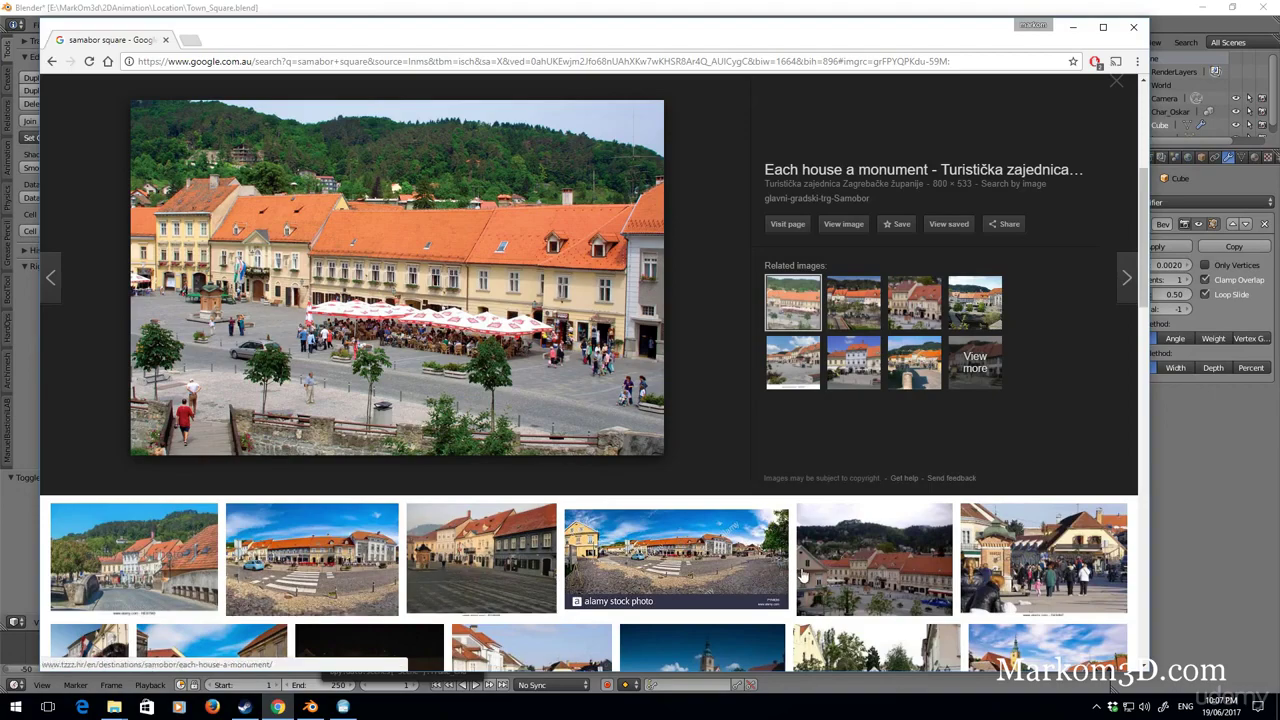
scroll(502, 577, up, 5)
scroll(410, 468, down, 5)
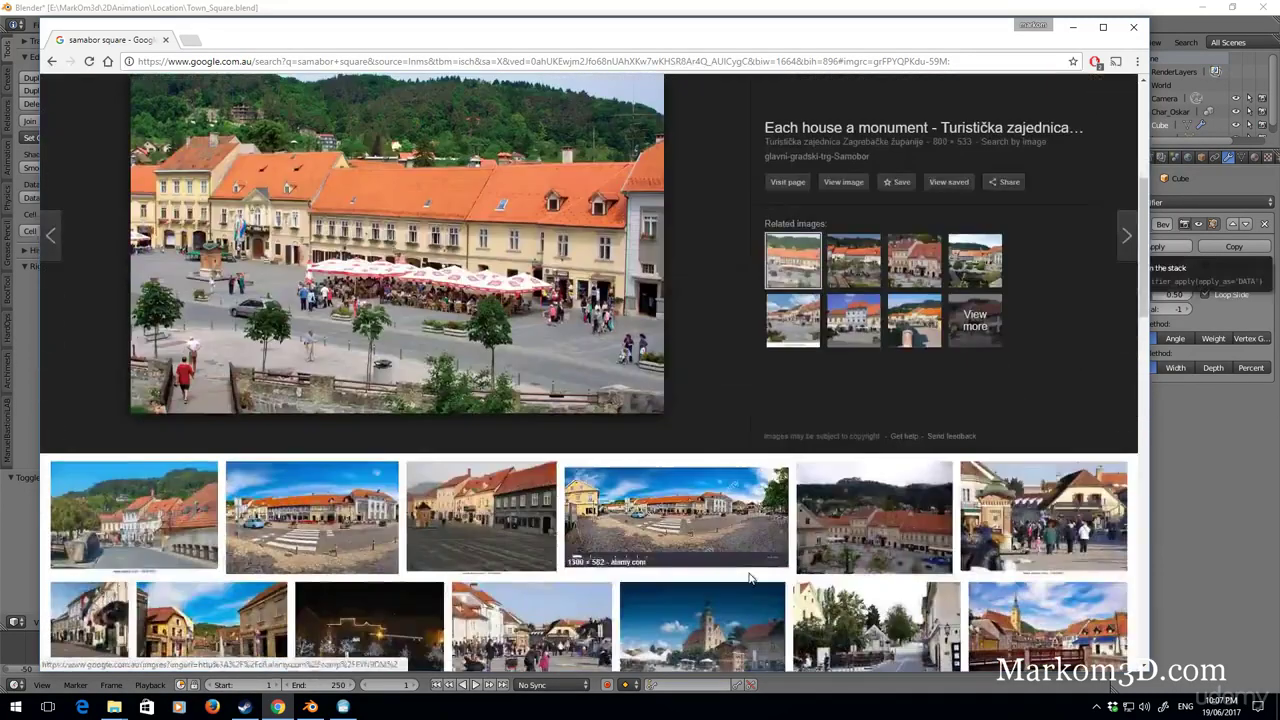
scroll(410, 468, up, 2)
scroll(410, 468, down, 1)
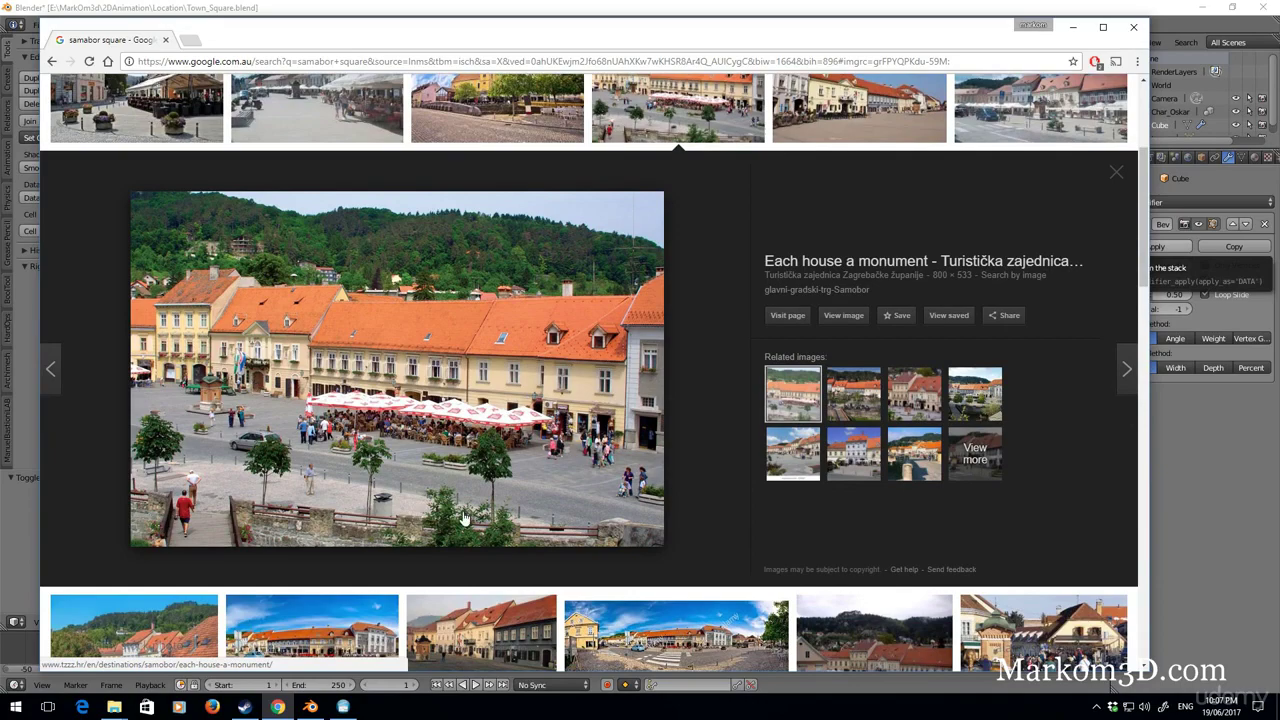
scroll(467, 520, down, 3)
scroll(672, 508, down, 3)
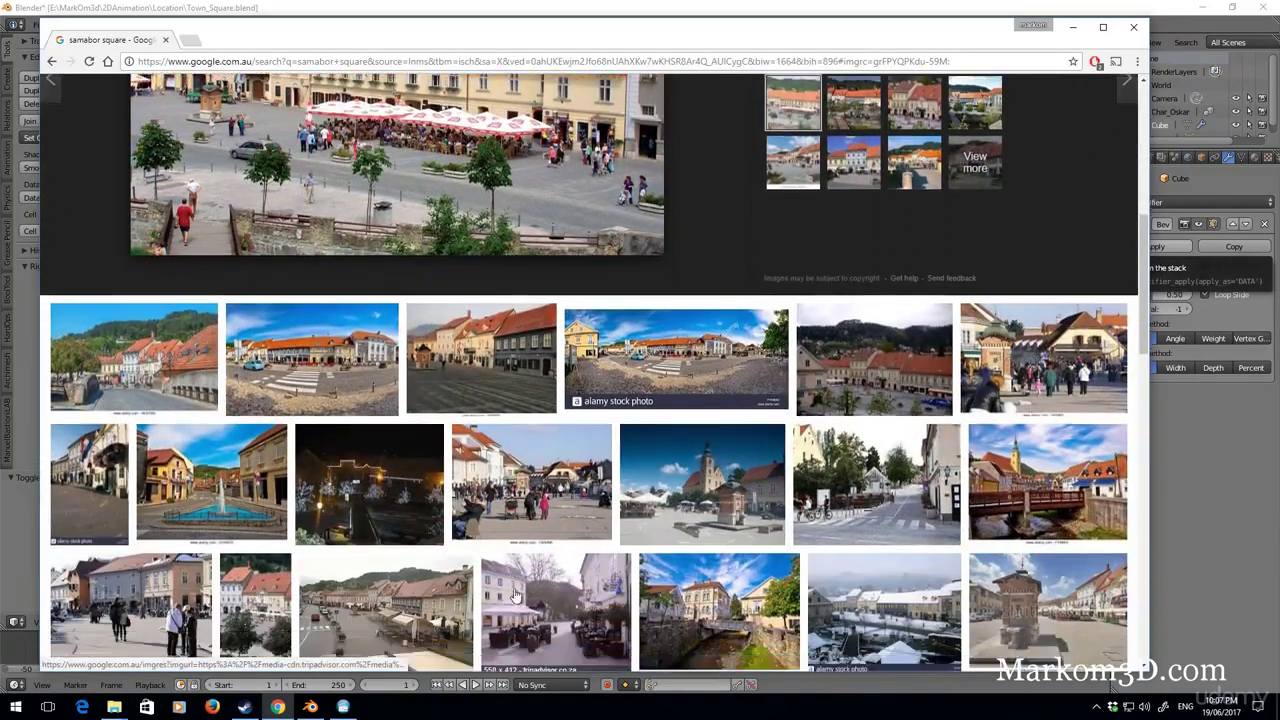
scroll(521, 596, down, 4)
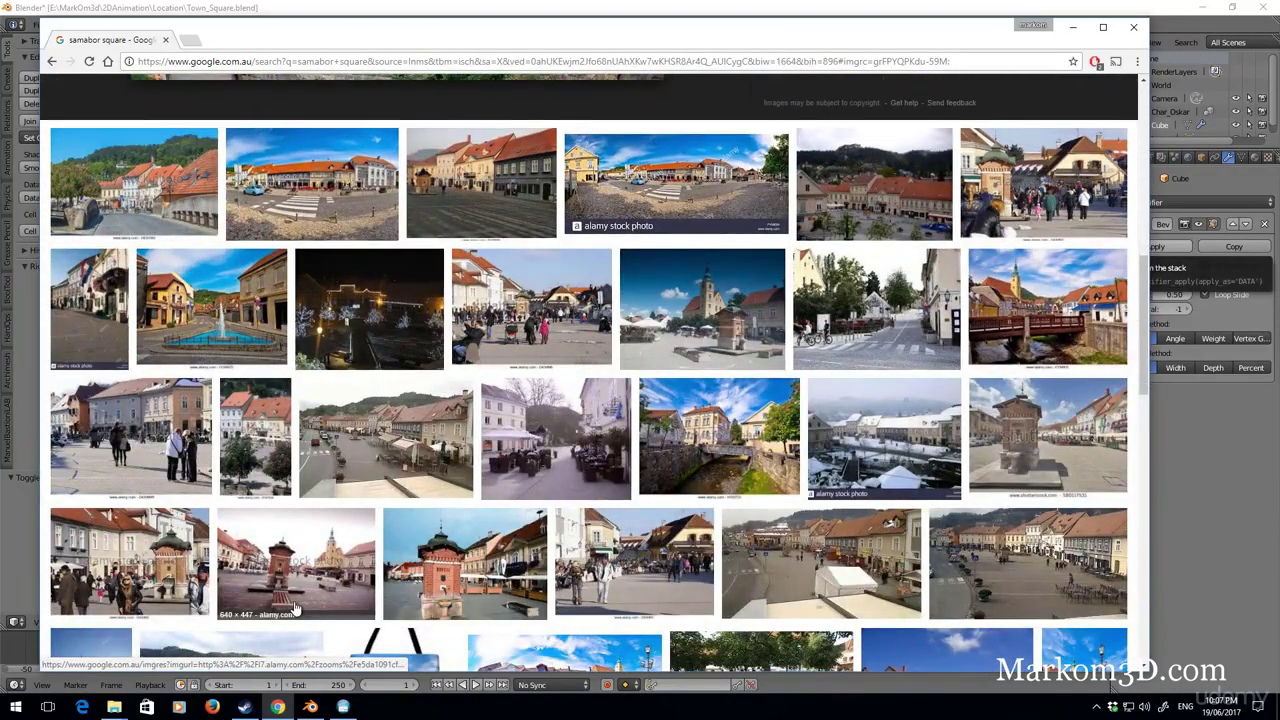
scroll(290, 603, up, 1)
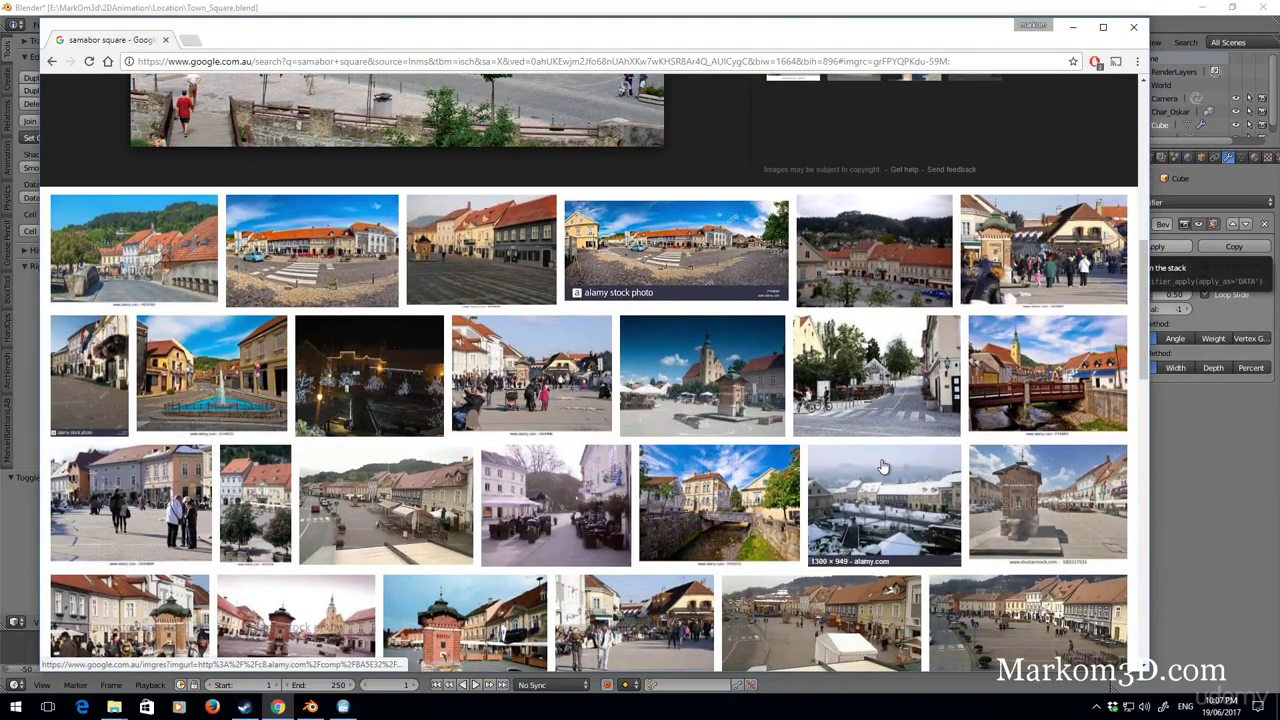
scroll(1000, 450, up, 3)
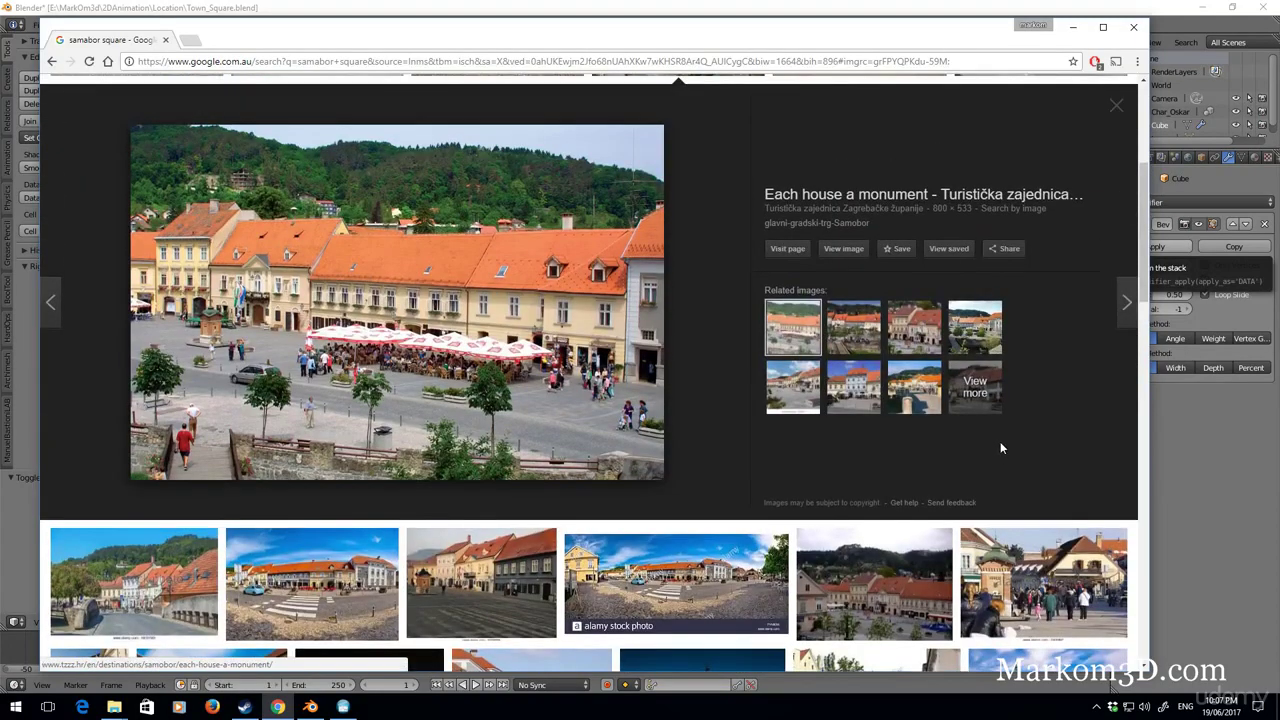
scroll(825, 400, up, 3)
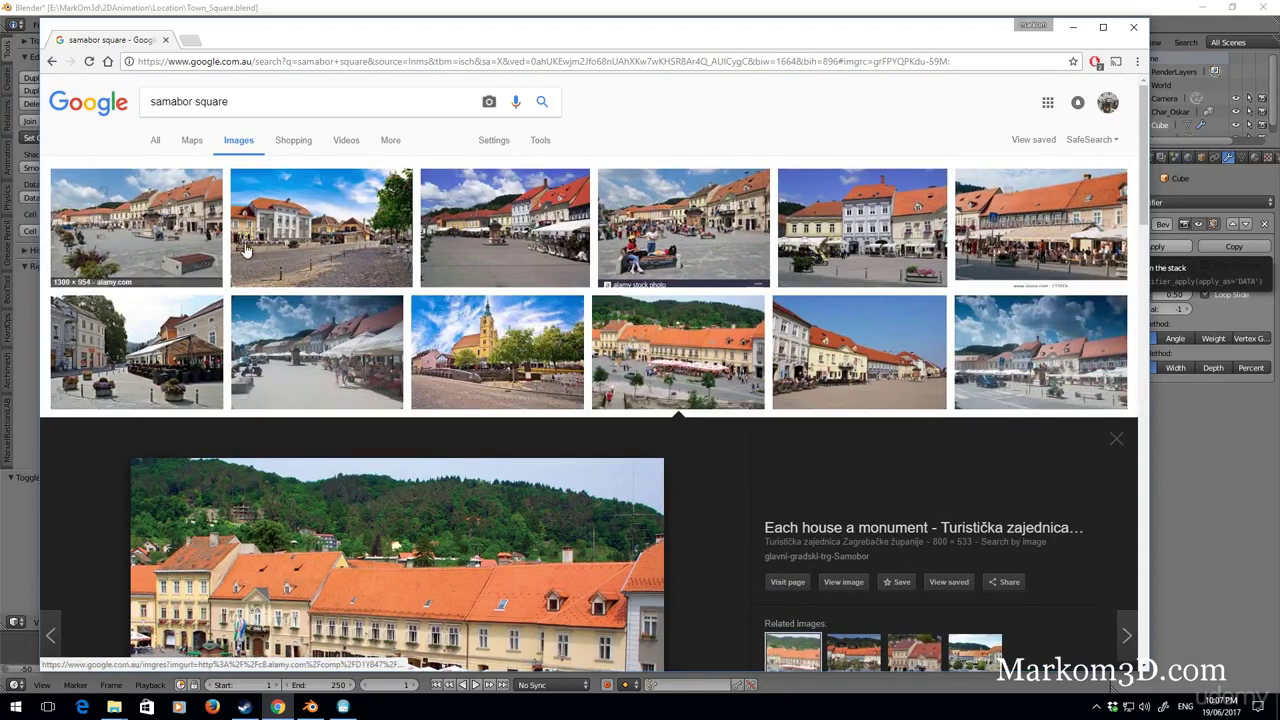
click(335, 233)
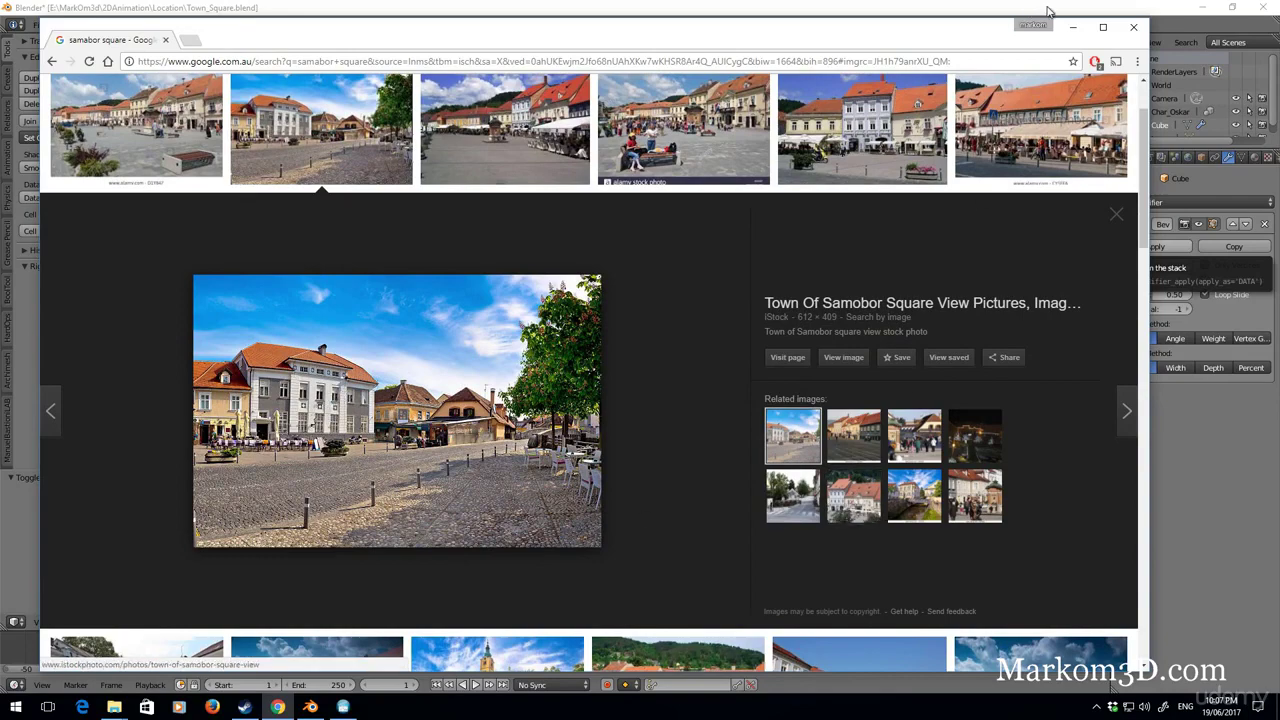
click(1076, 28)
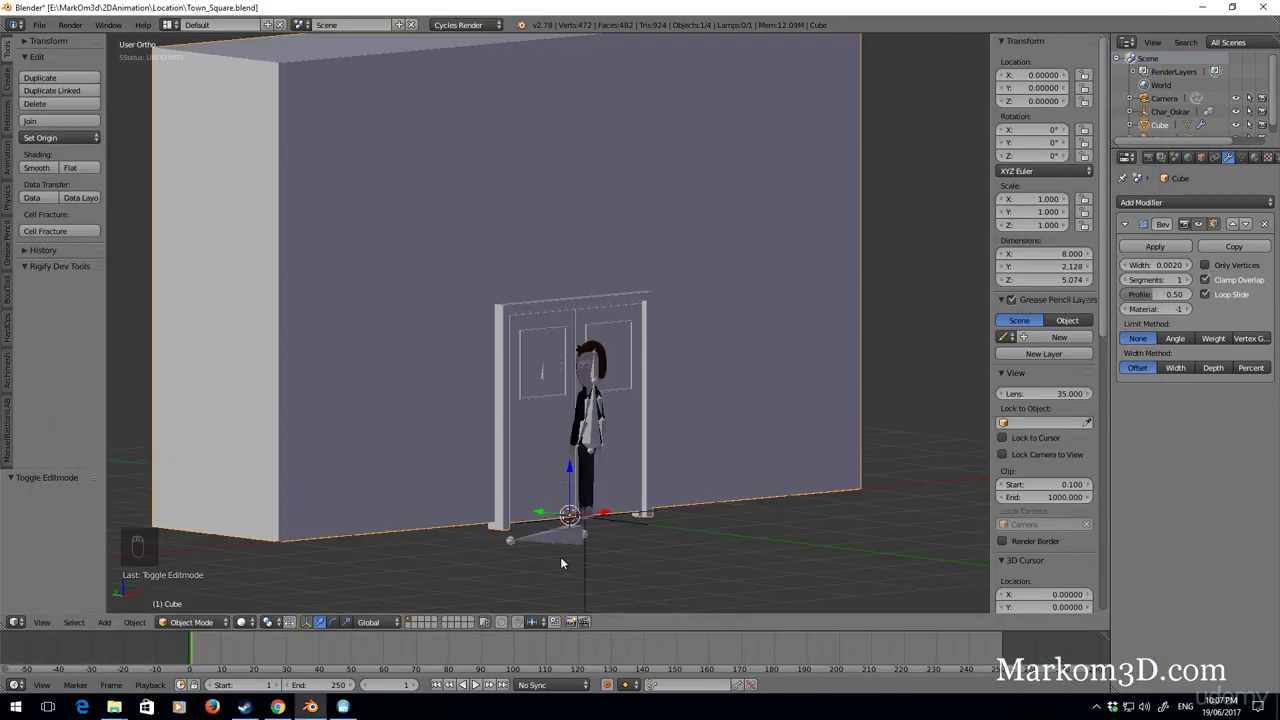
Open the building mesh for editing in front view and select the wall face to the right of the door.
key(KP_3)
key(KP_1)
key(Tab)
right_click(800, 430)
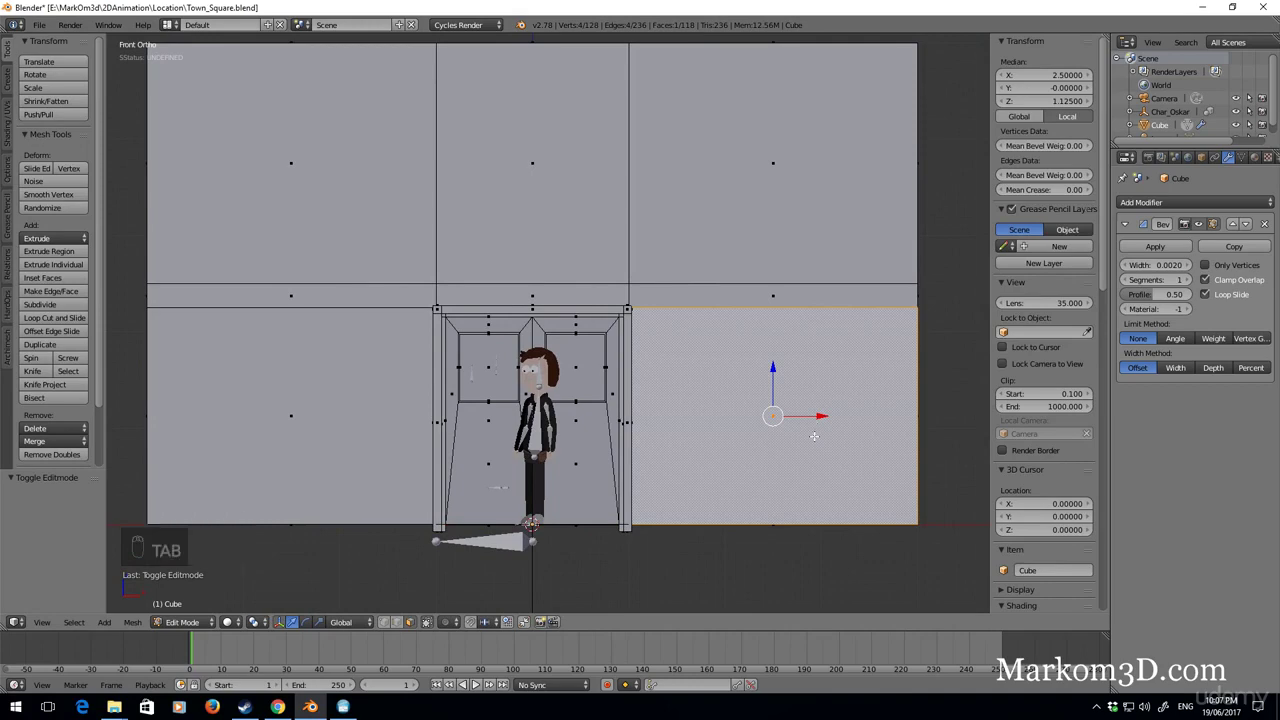
key(ctrl+r)
click(802, 514)
right_click(797, 514)
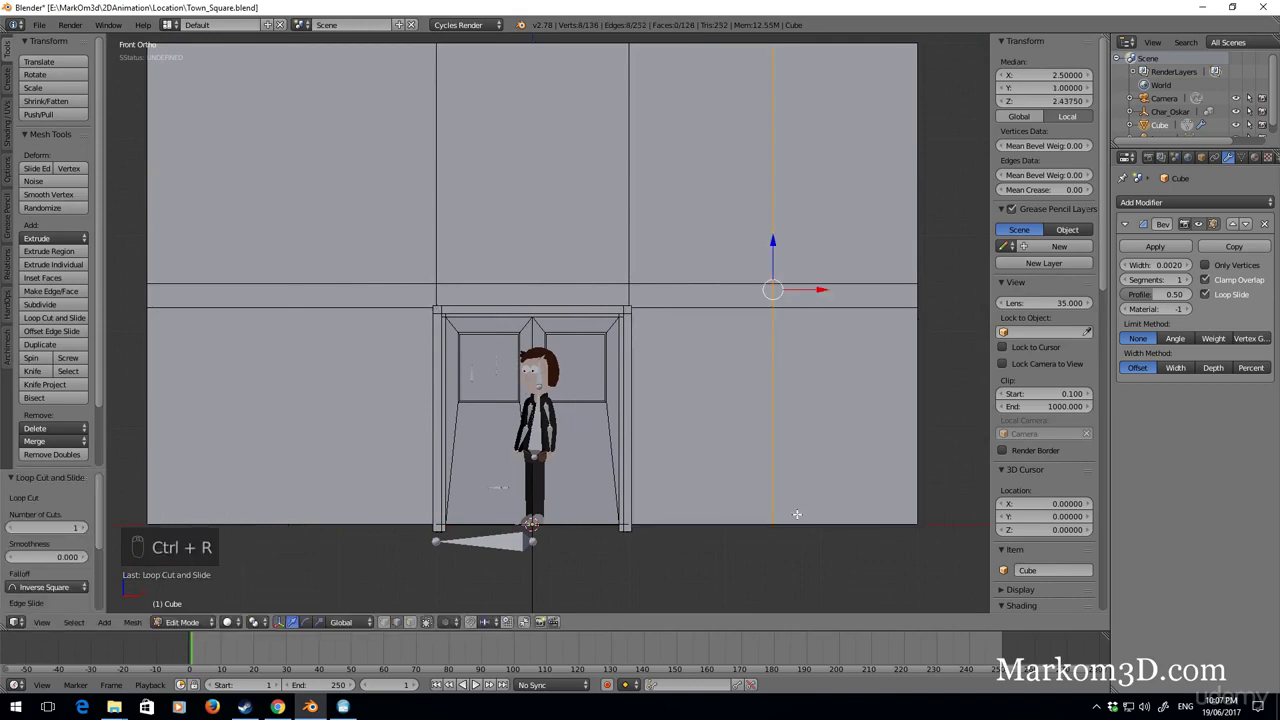
key(ctrl+r)
click(298, 516)
right_click(300, 516)
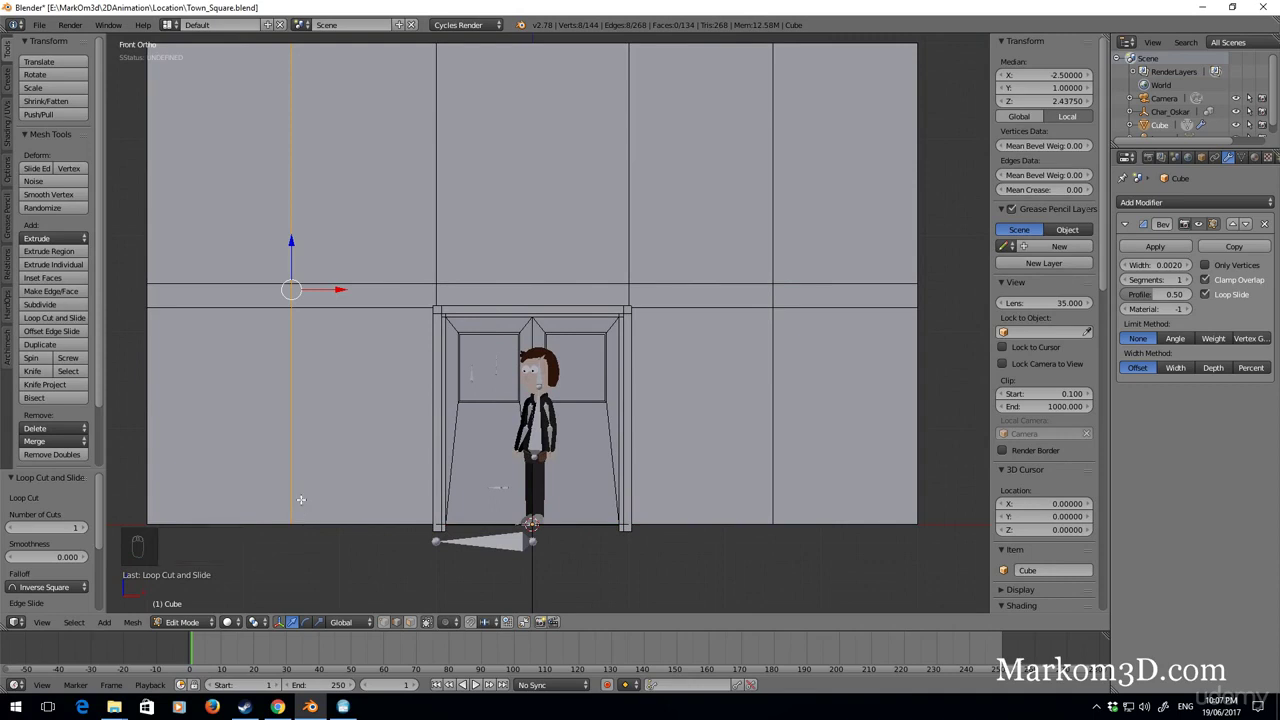
key(ctrl+z)
key(ctrl+z)
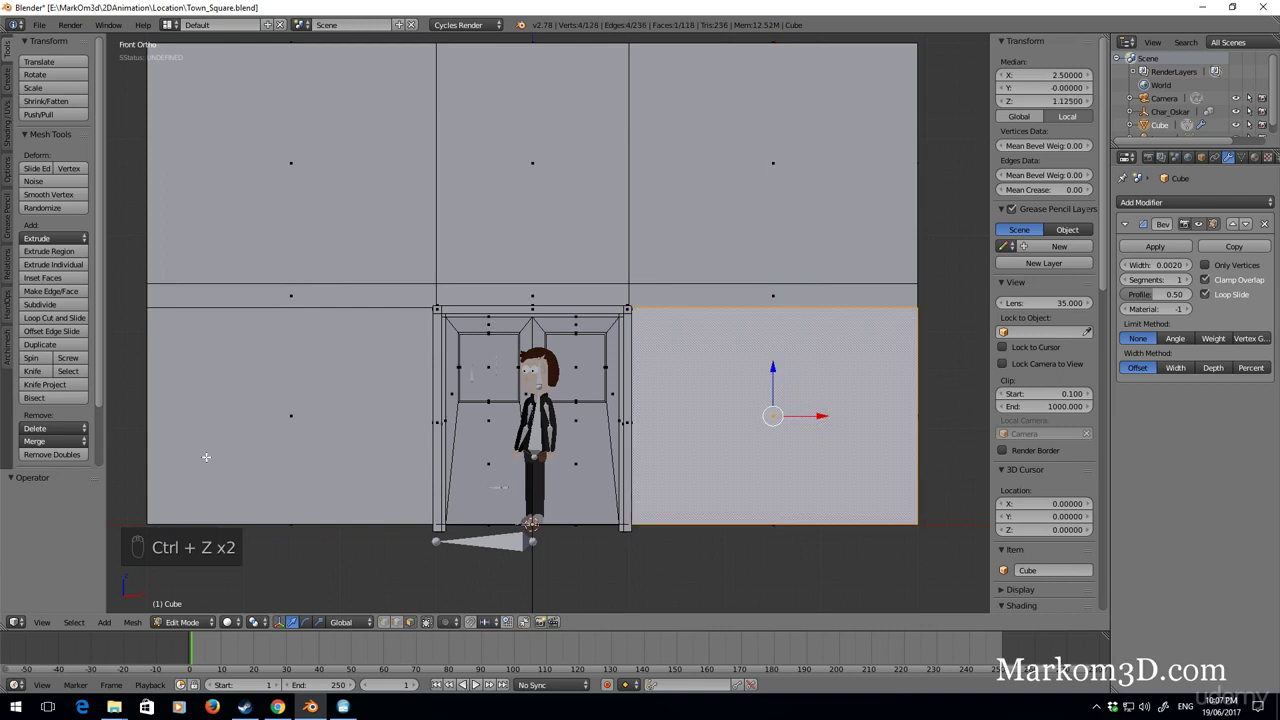
Add a horizontal loop cut across the lower wall on both sides of the door and set its median Z to 0.5.
key(ctrl+r)
click(172, 410)
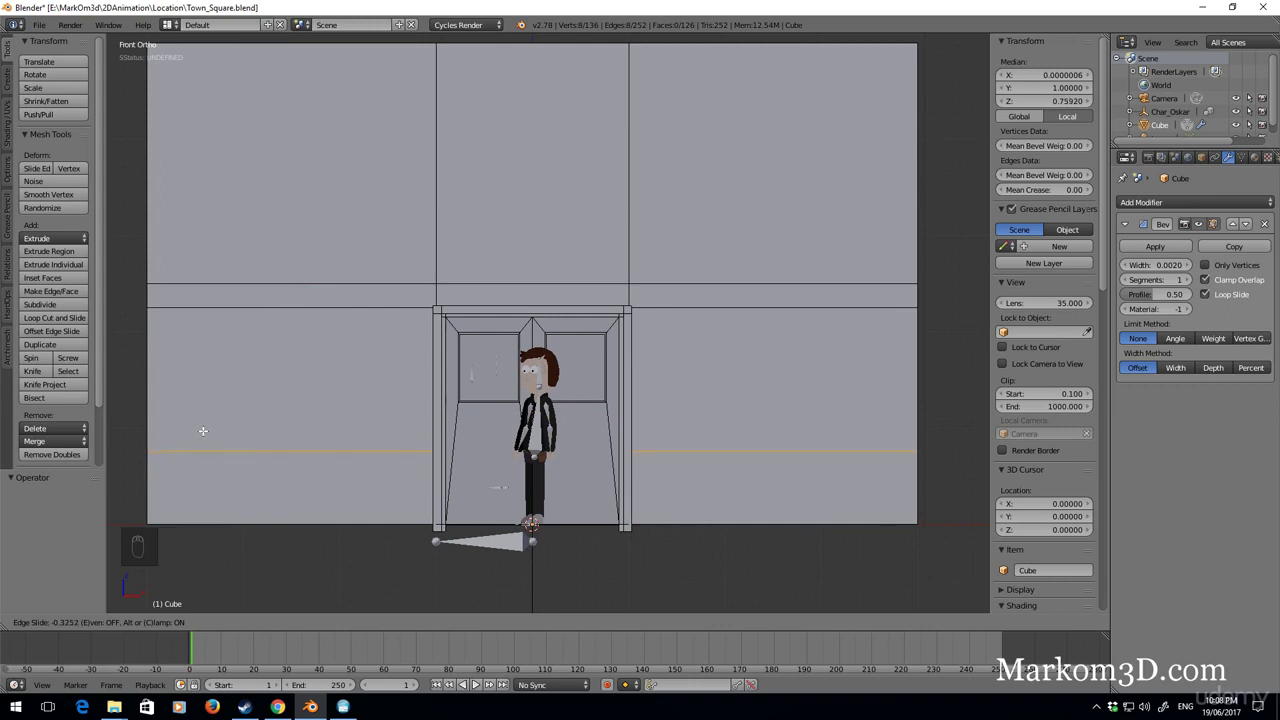
click(182, 452)
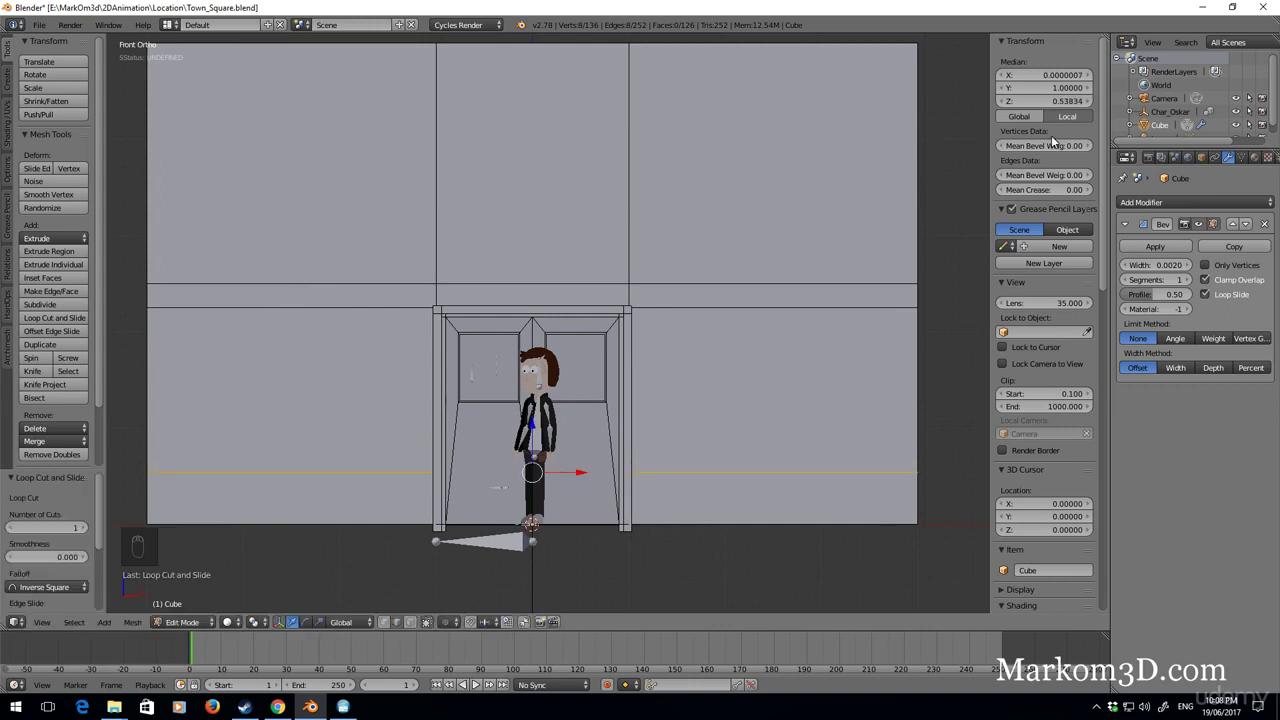
click(1061, 101)
text(0.5)
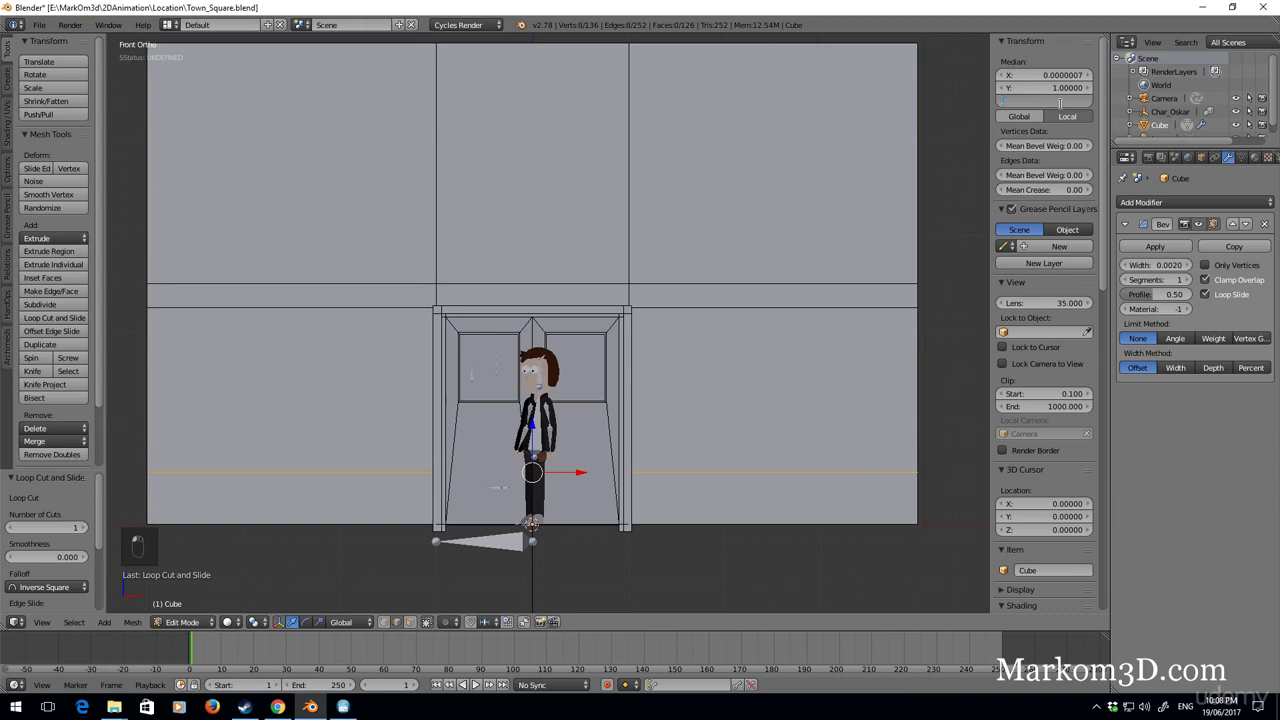
key(Return)
Add a horizontal loop cut across the upper wall above the door and set its median Z to 3.
key(ctrl+r)
click(900, 205)
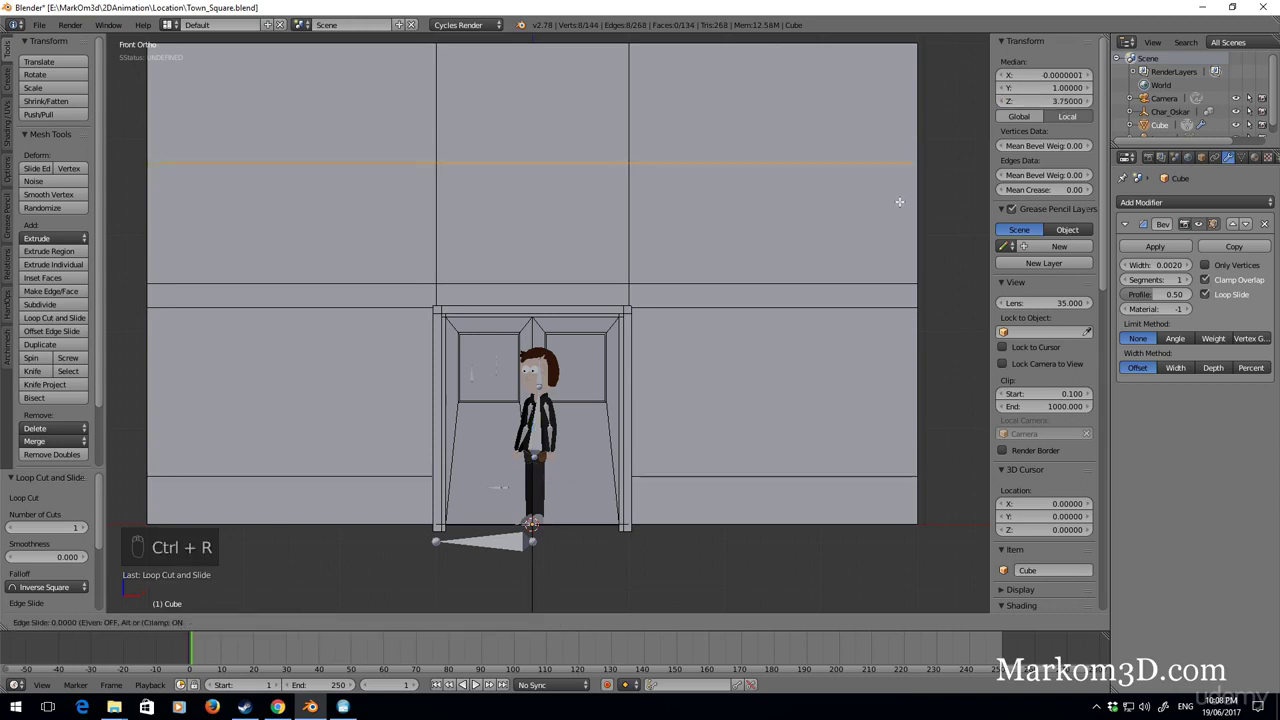
click(885, 254)
click(1050, 101)
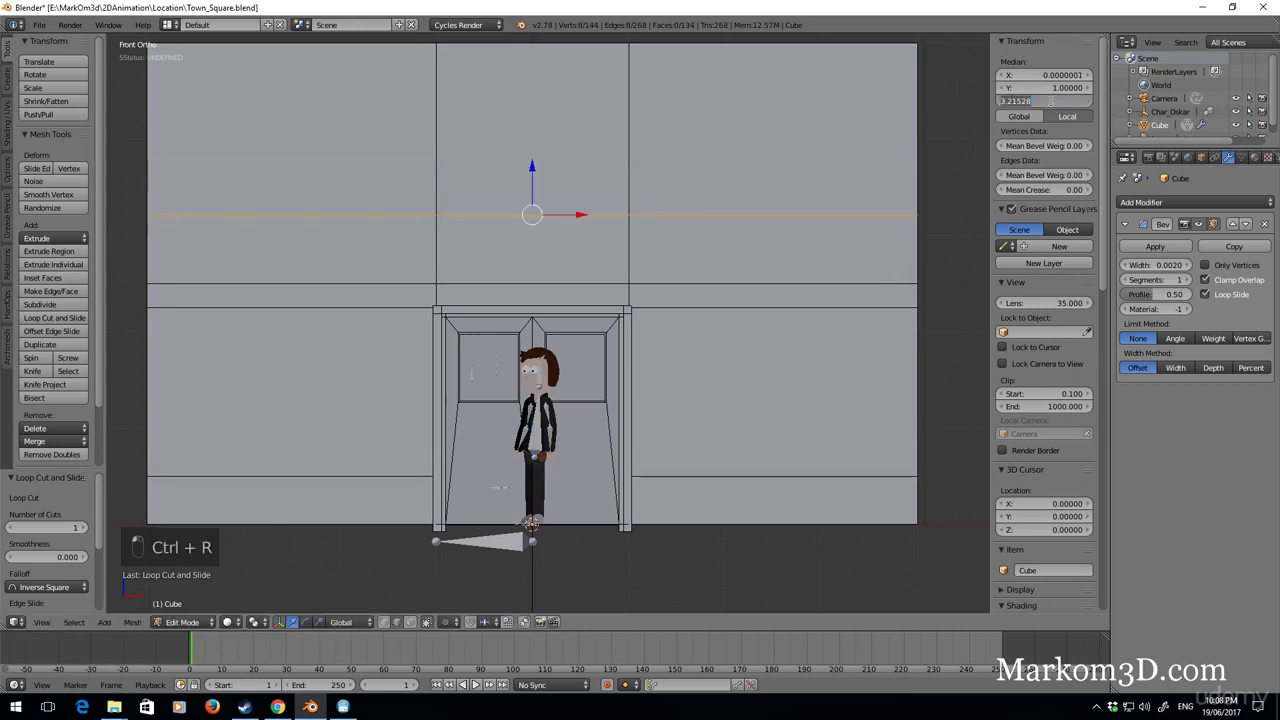
text(3)
key(Return)
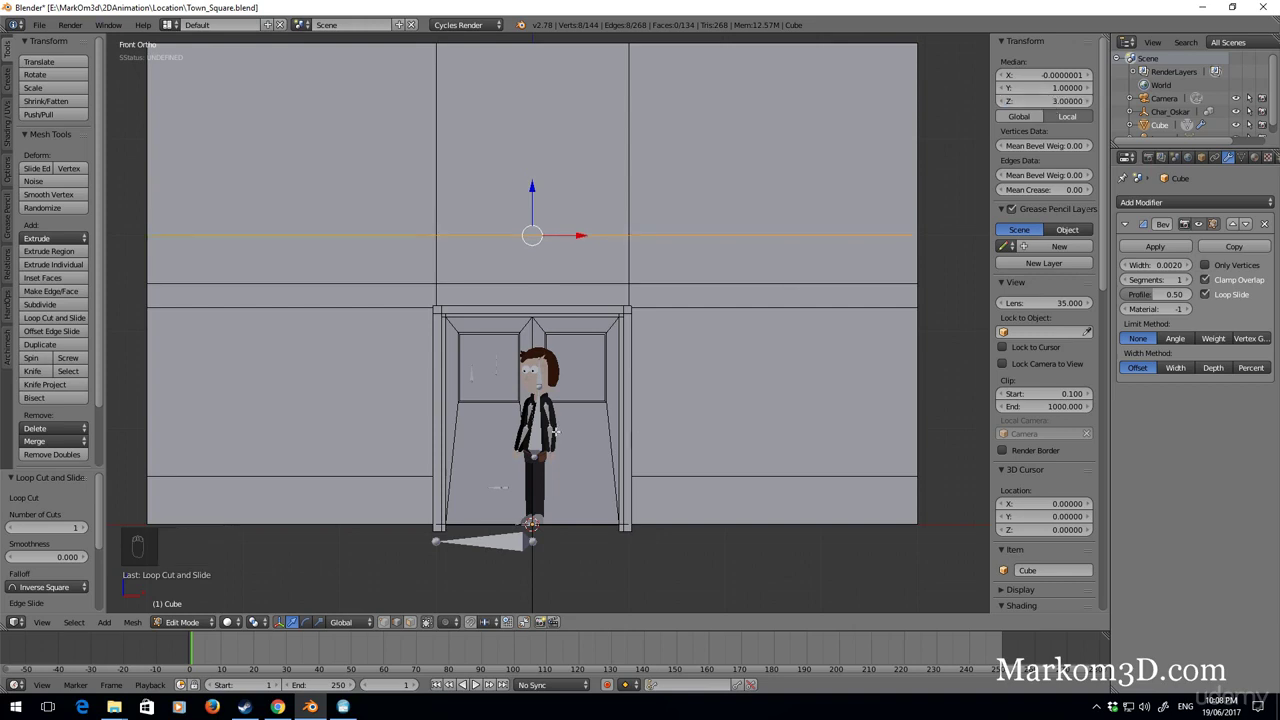
Add a horizontal loop cut near the top edge of the wall and set its median Z to 4.75.
shift+middle_drag(442, 350, 450, 382)
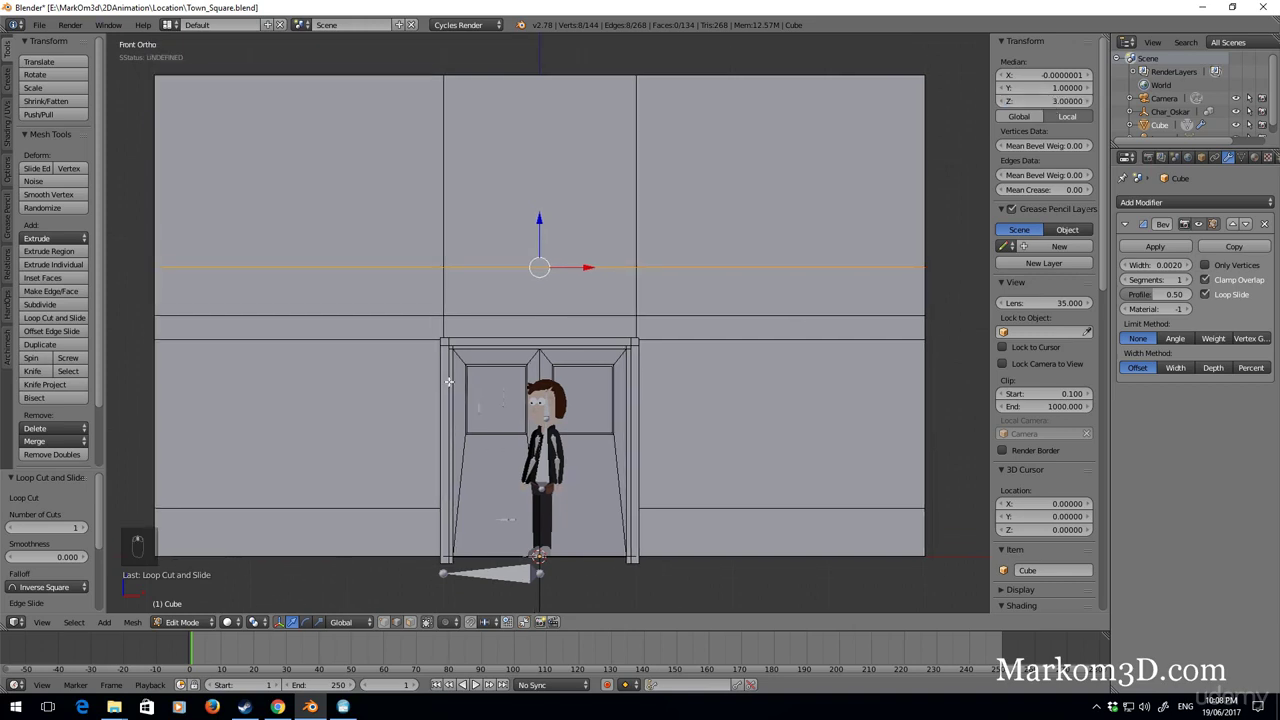
key(ctrl+r)
click(434, 127)
click(441, 96)
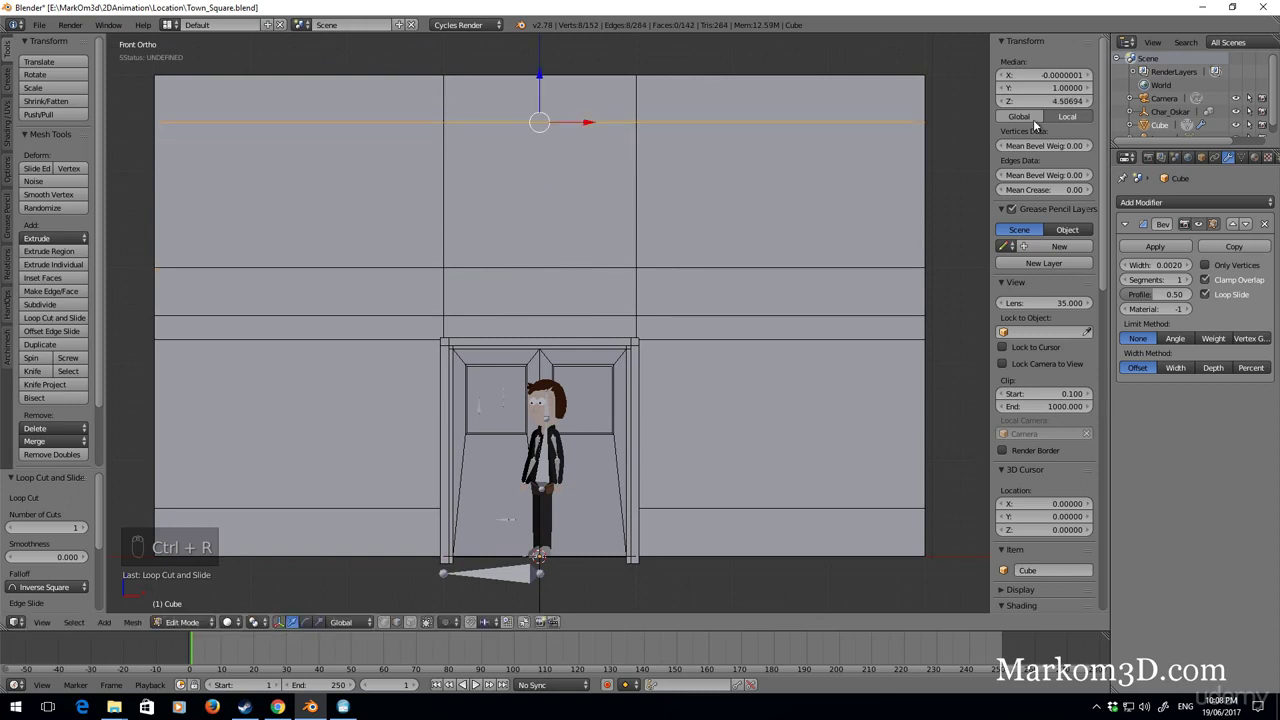
double_click(1035, 101)
text(4.5)
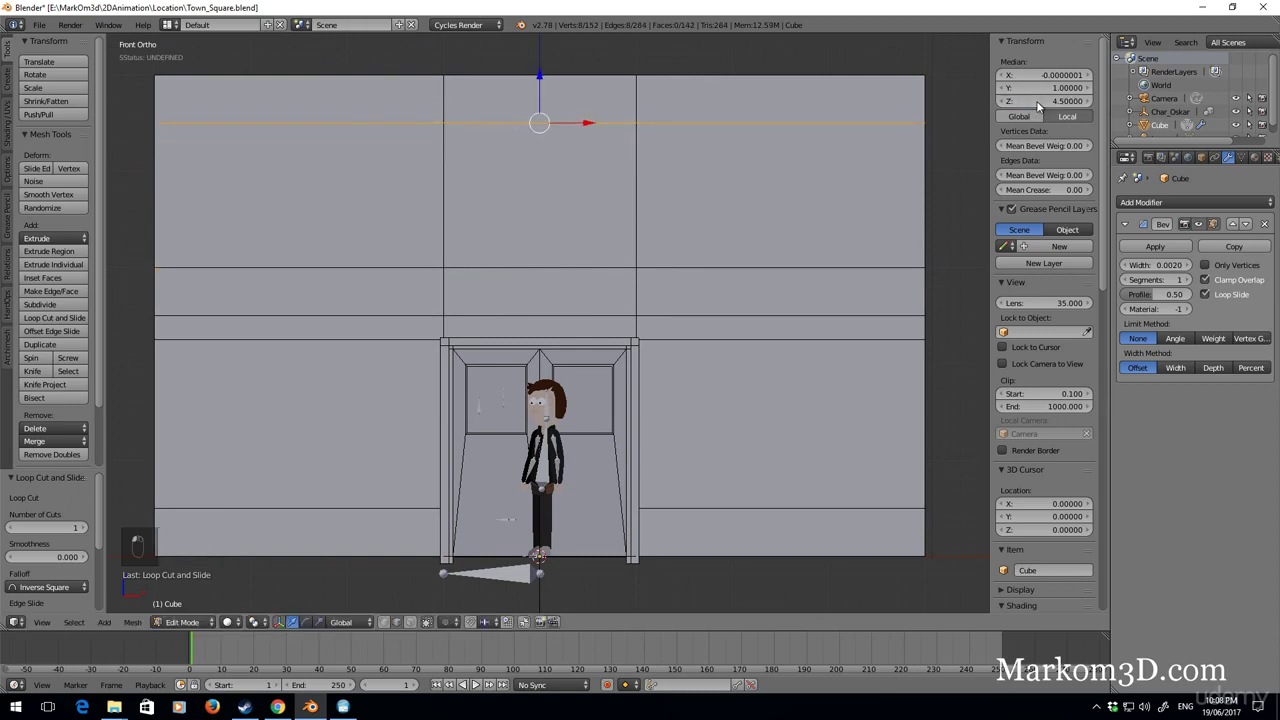
key(Return)
double_click(1065, 101)
text(4.75)
key(Return)
Add two evenly spaced vertical loop cuts to the wall left of the door and scale them by 1.25 along X.
key(ctrl+r)
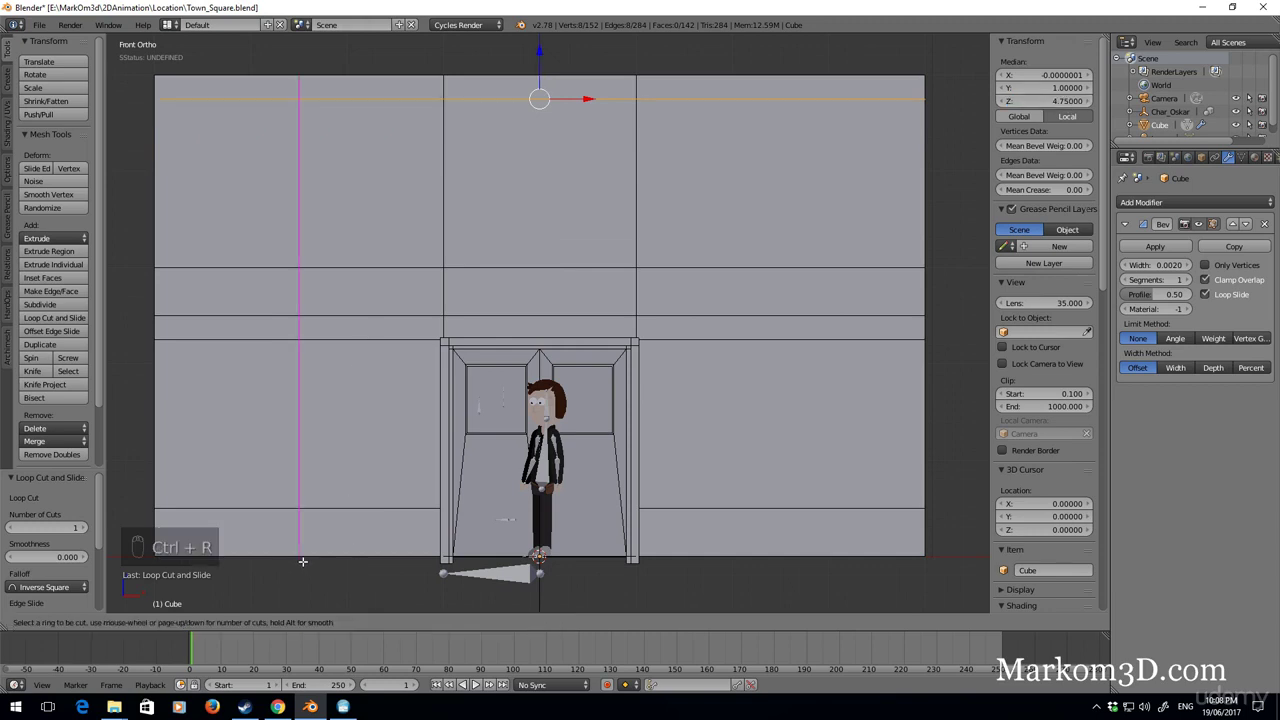
scroll(303, 562, up, 1)
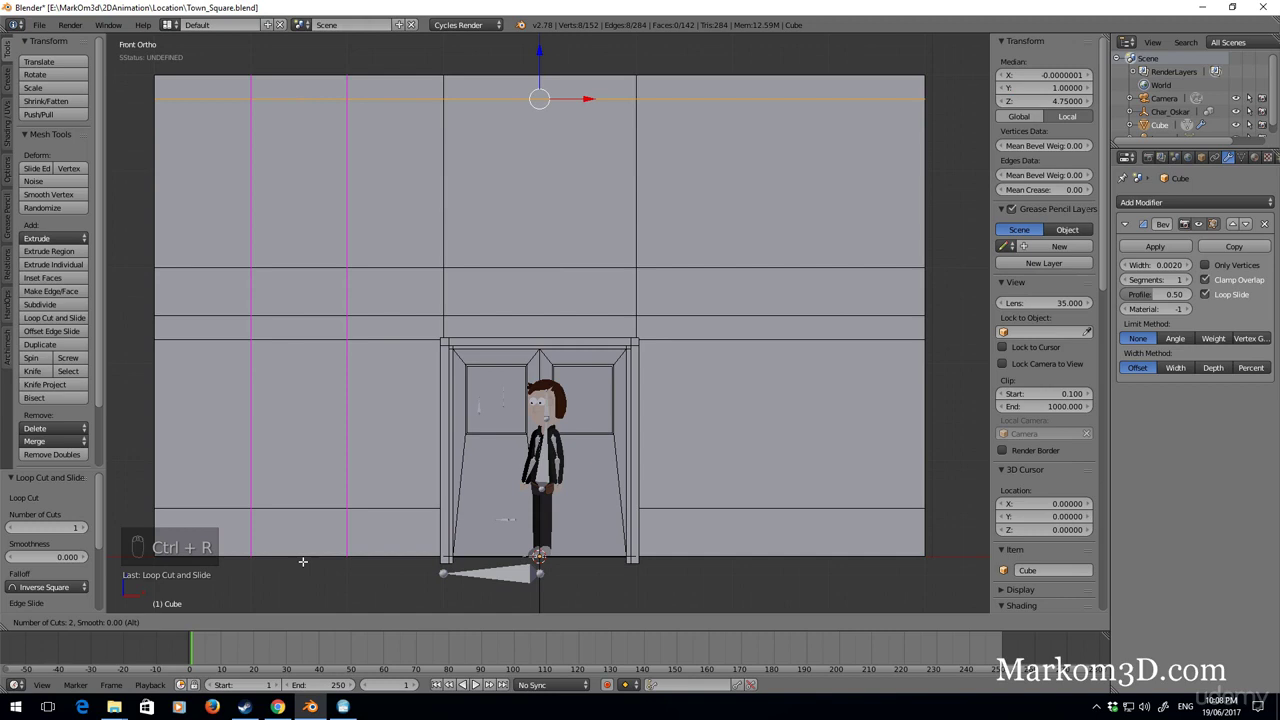
click(303, 562)
right_click(300, 562)
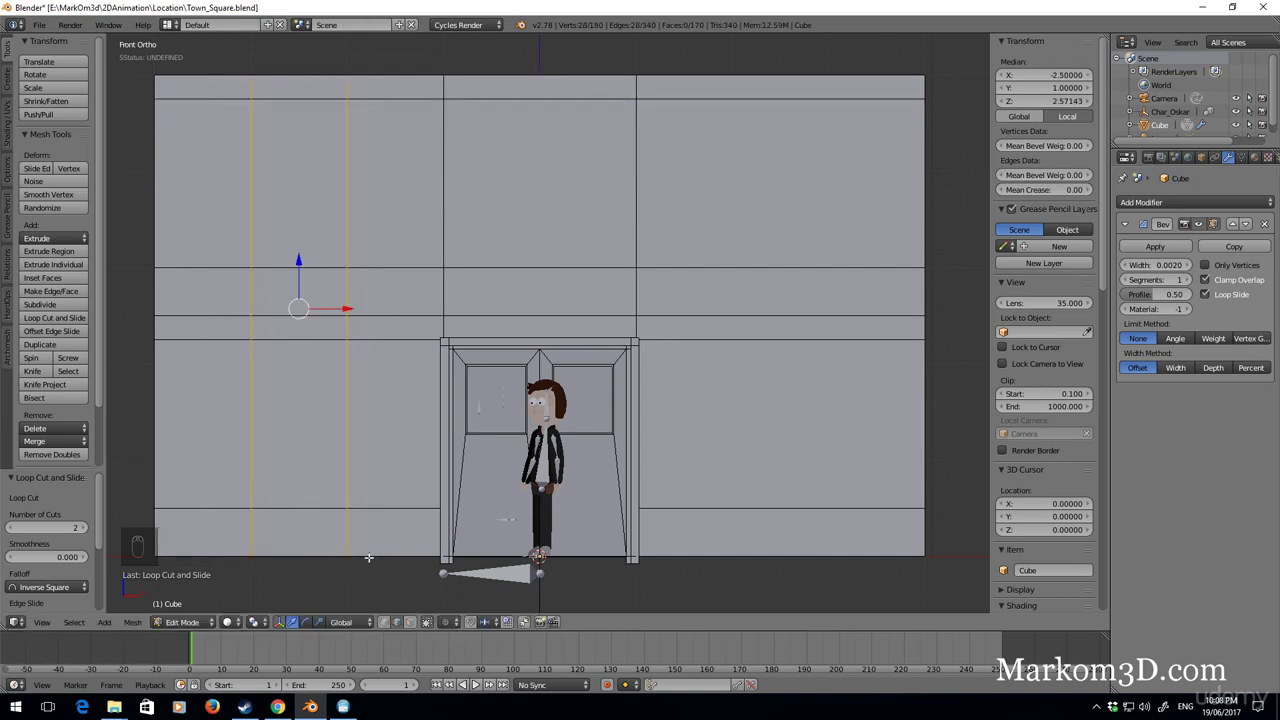
key(s)
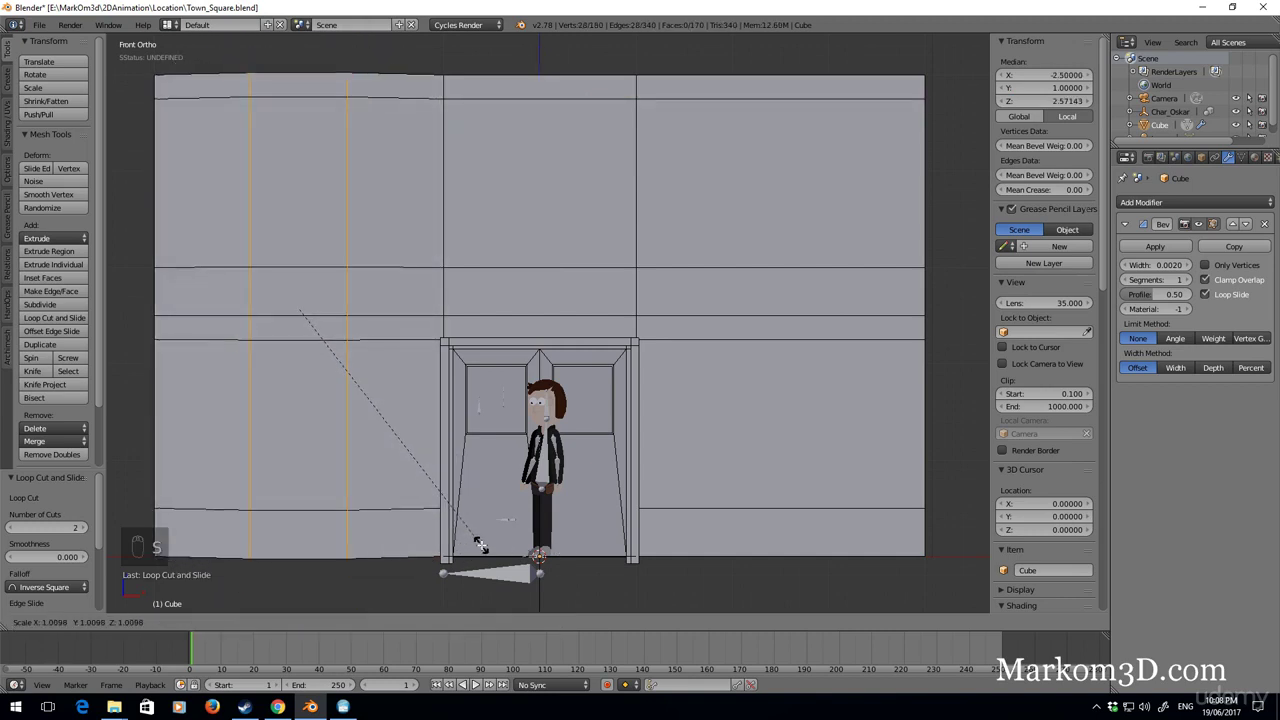
key(x)
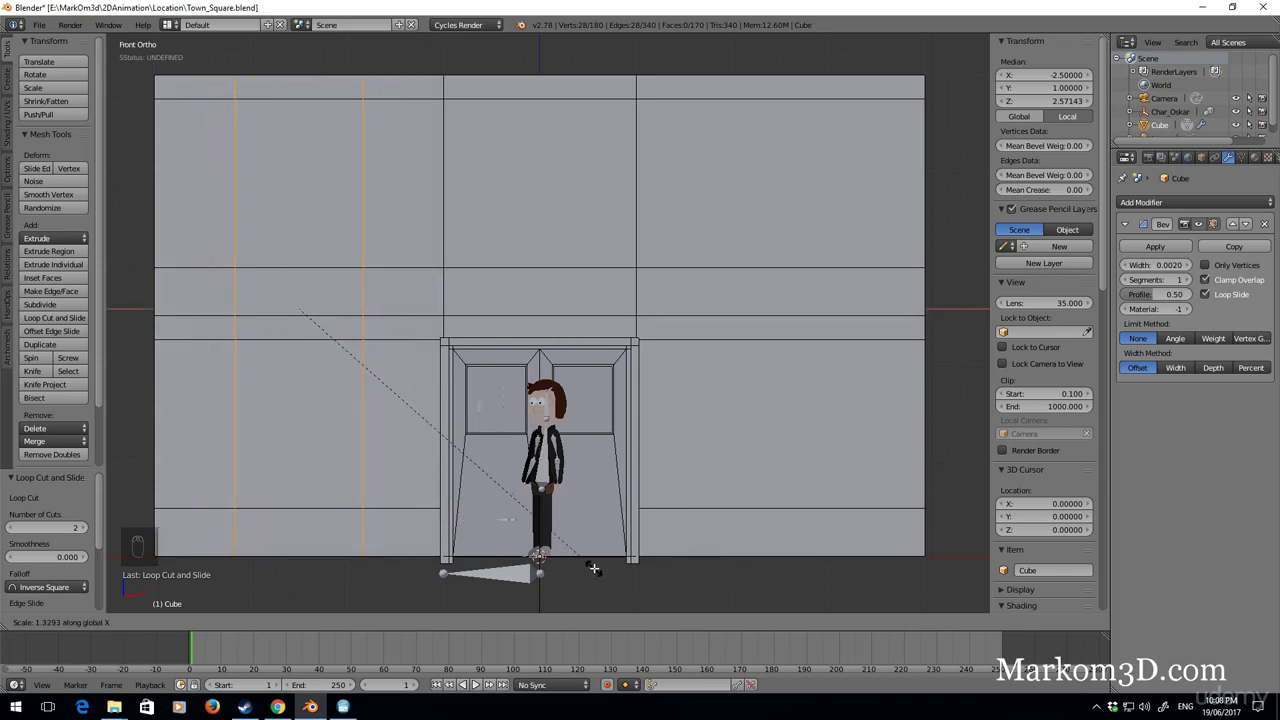
text(1.25)
key(Return)
Add two evenly spaced vertical loop cuts to the wall right of the door and scale them by 1.25 along X.
key(ctrl+r)
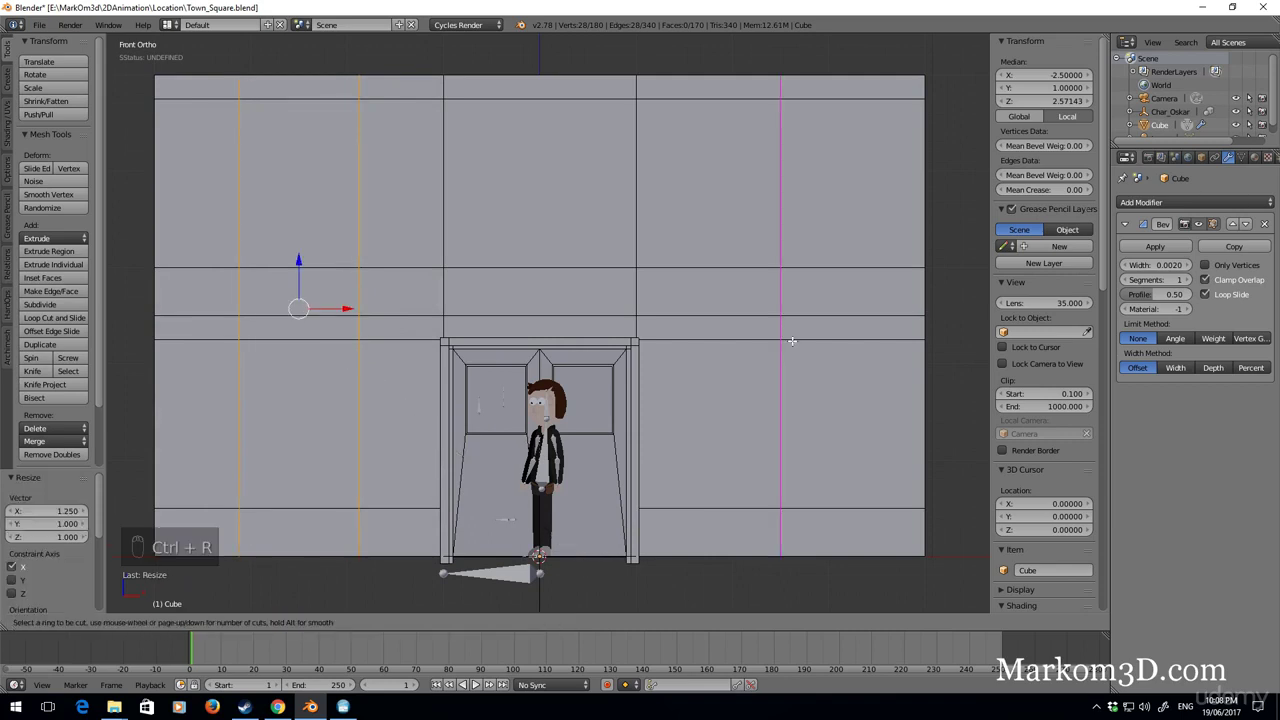
scroll(792, 341, up, 1)
click(792, 341)
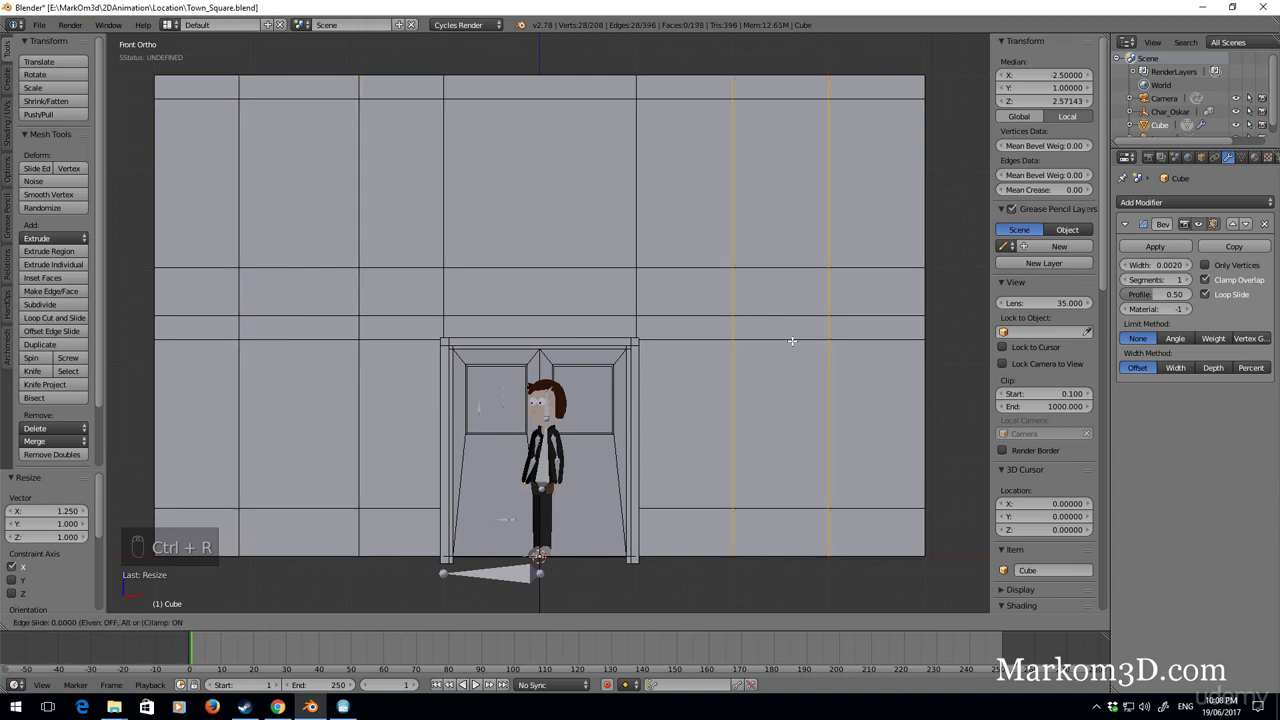
right_click(792, 341)
text(s1.25)
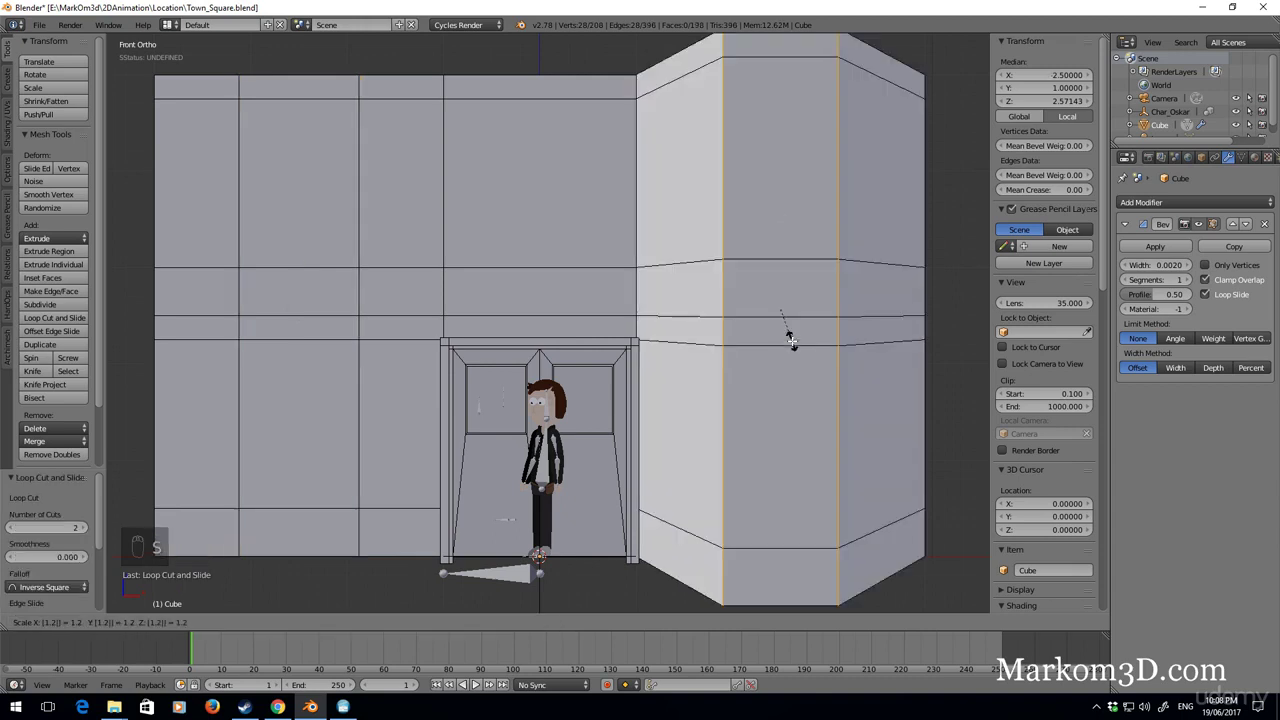
text(x)
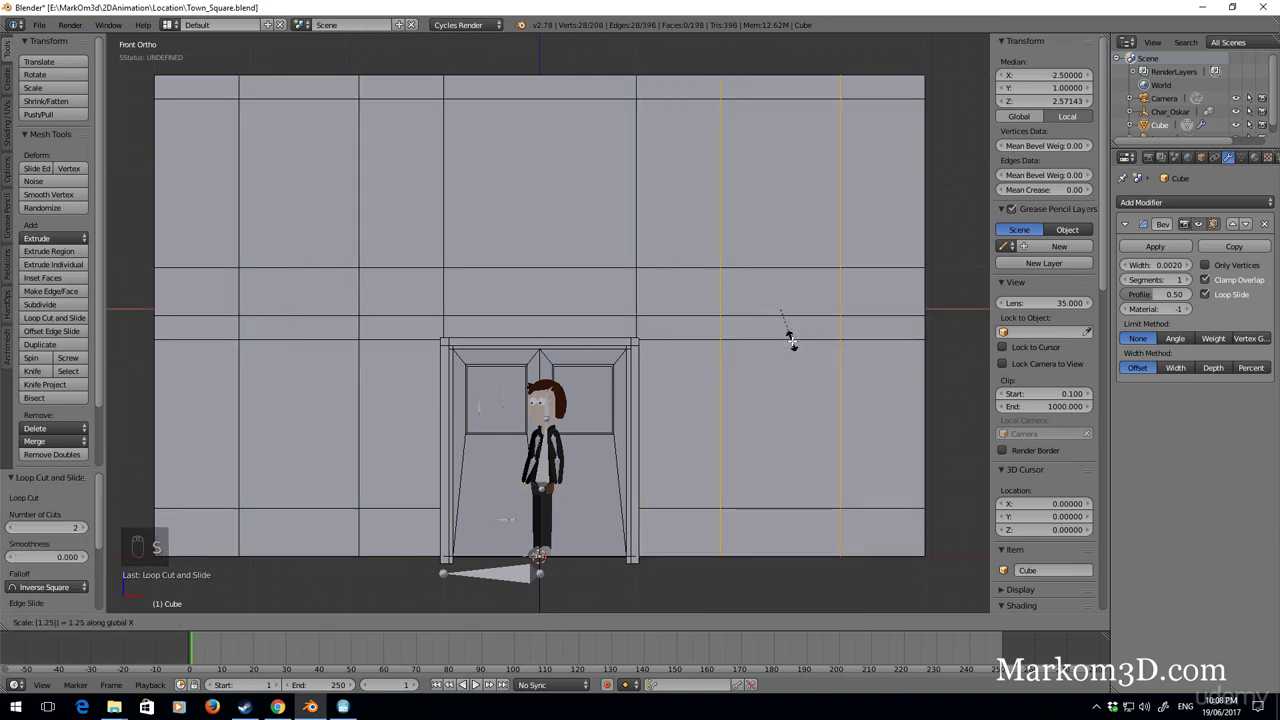
click(792, 341)
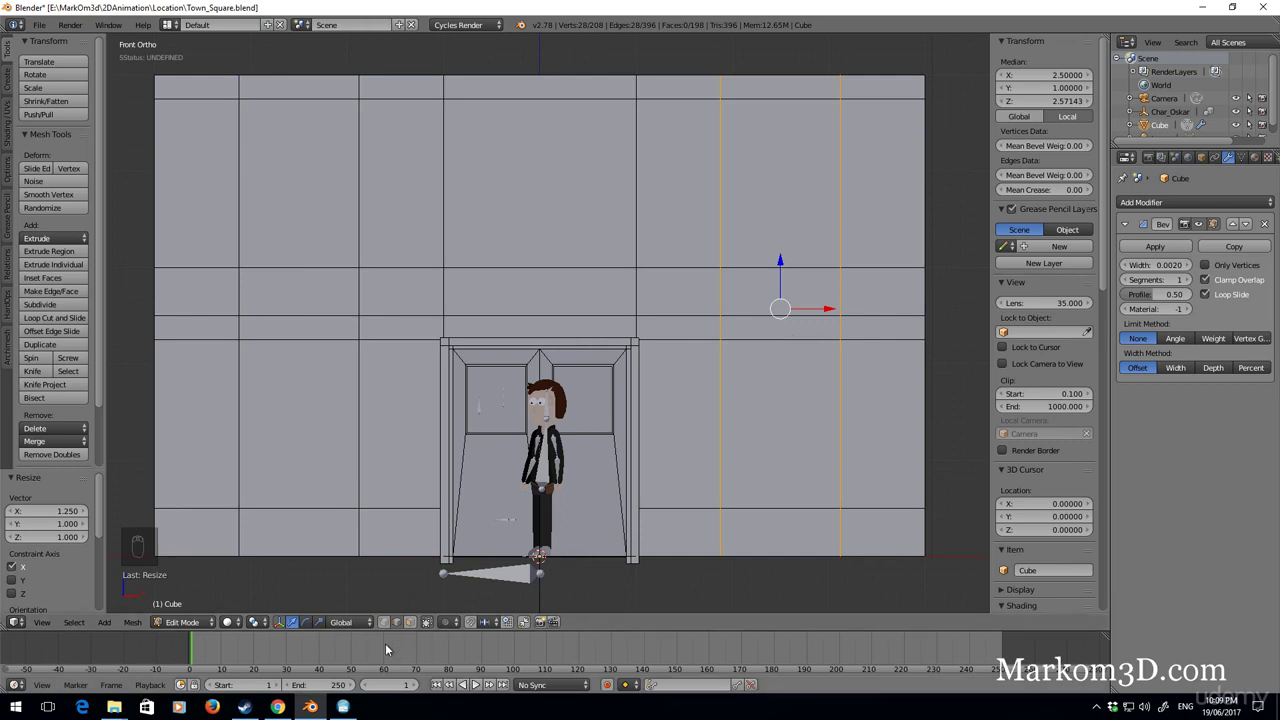
Duplicate the four large wall faces beside the door on both floors and move the copies about 2.83 forward along Y.
click(406, 622)
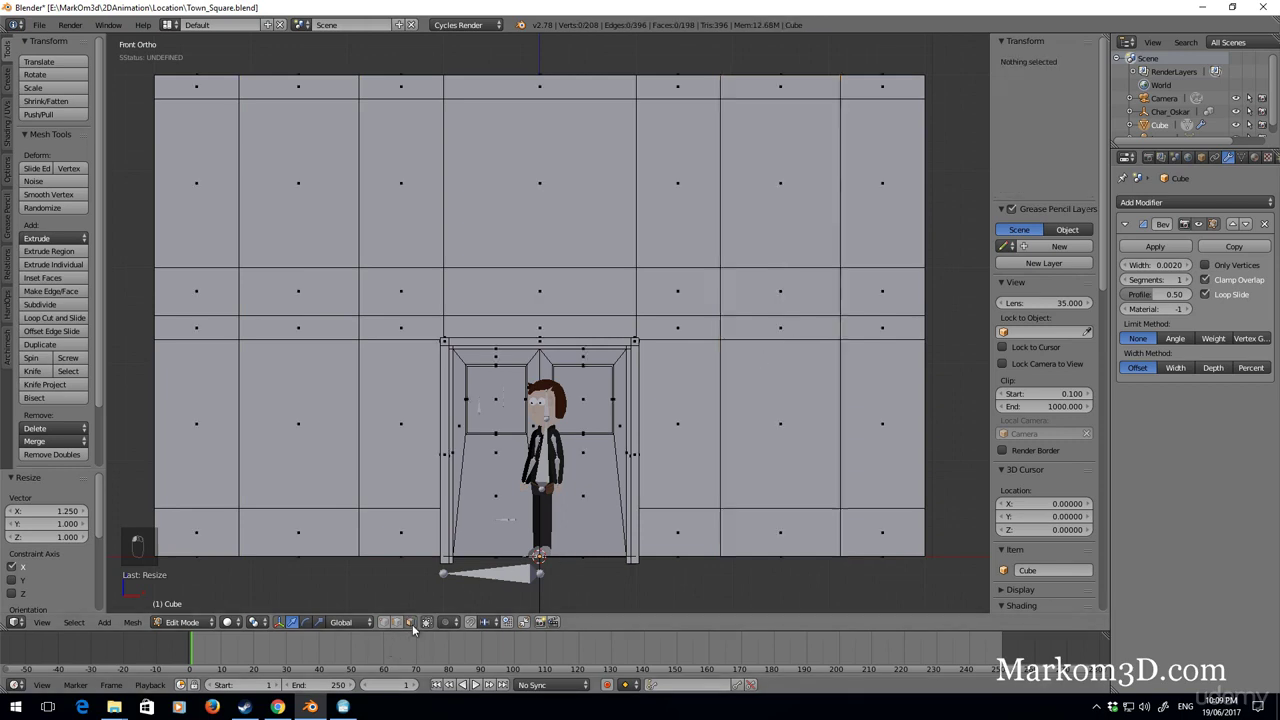
right_click(319, 426)
shift+right_click(304, 182)
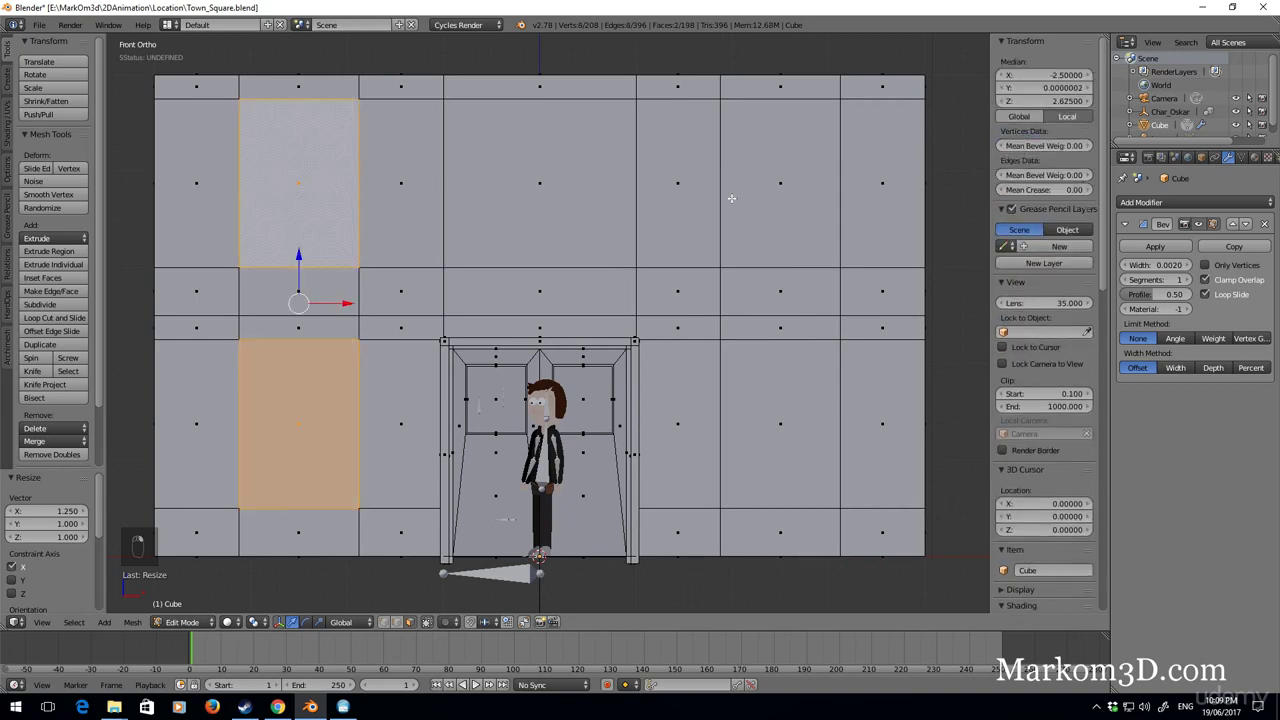
shift+right_click(733, 198)
shift+right_click(800, 408)
middle_drag(624, 405, 709, 424)
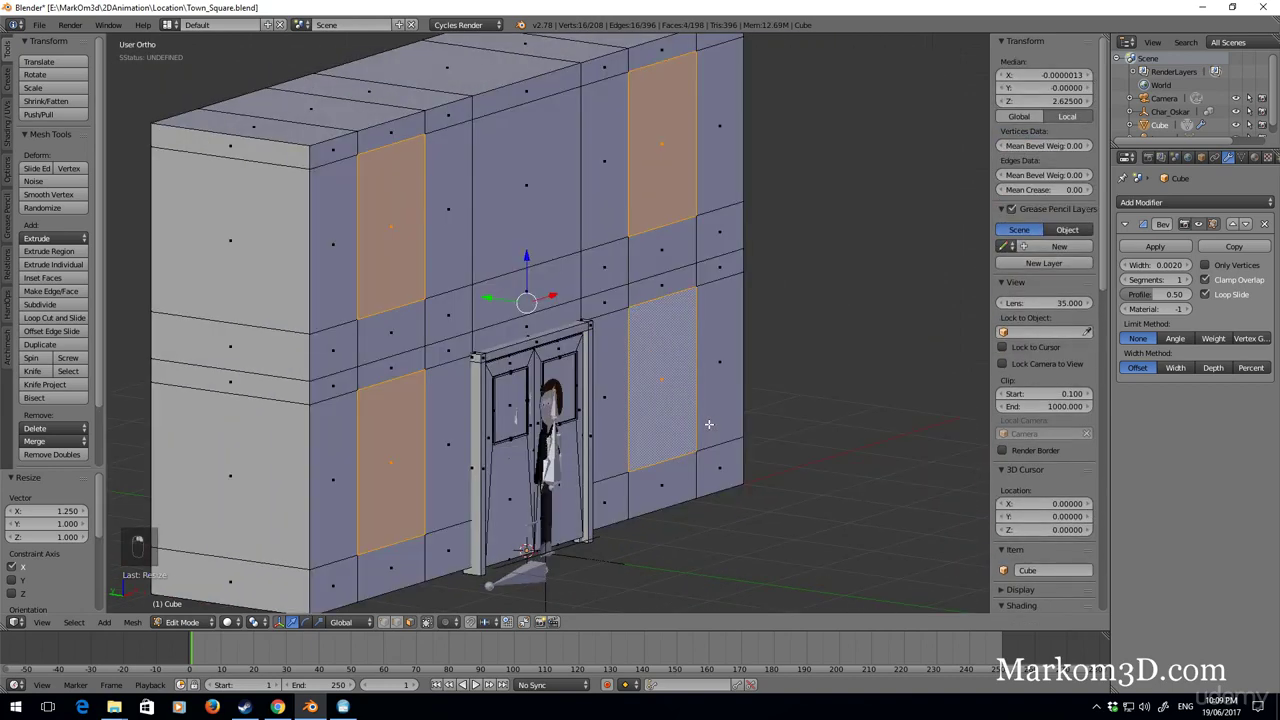
key(shift+d)
key(x)
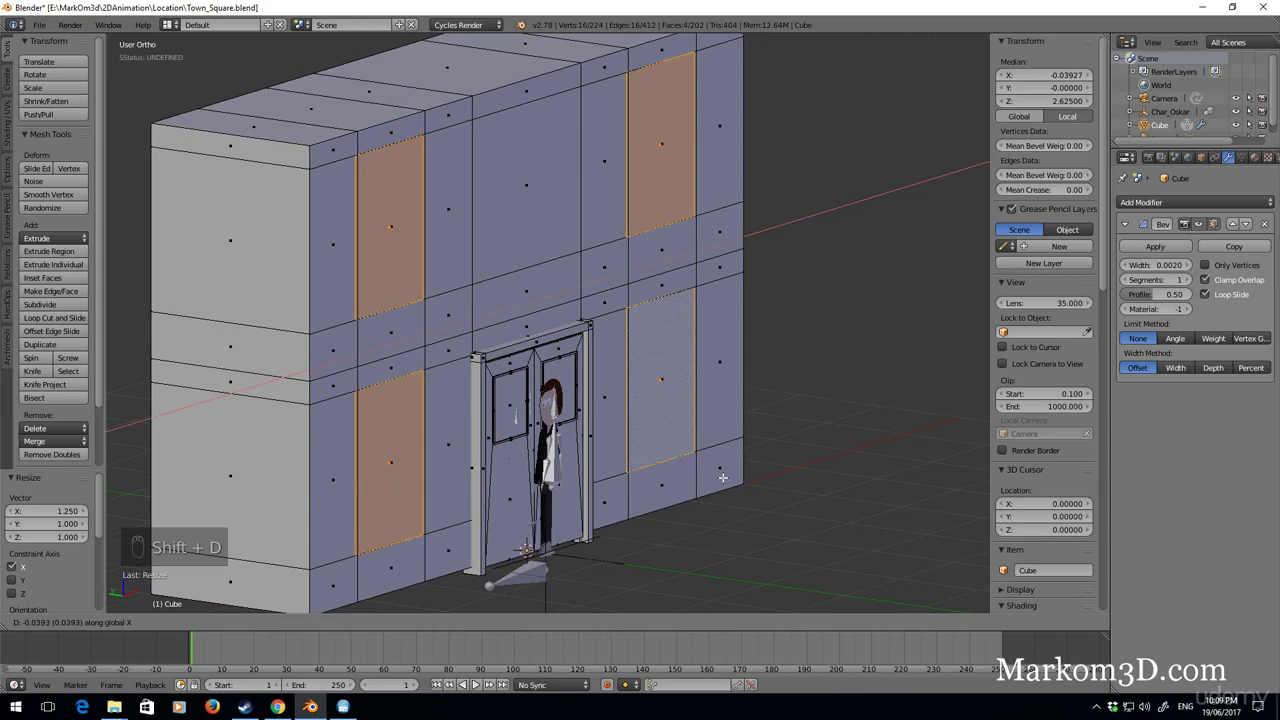
key(y)
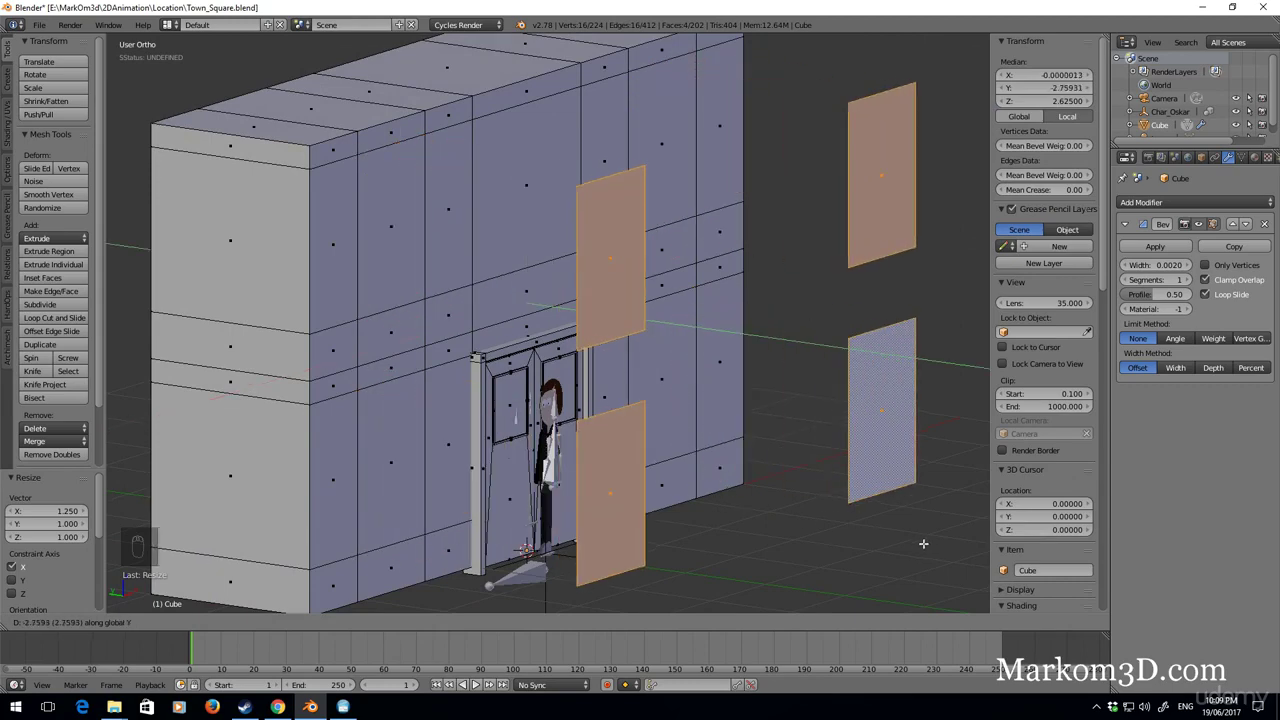
click(923, 543)
middle_drag(923, 540, 738, 478)
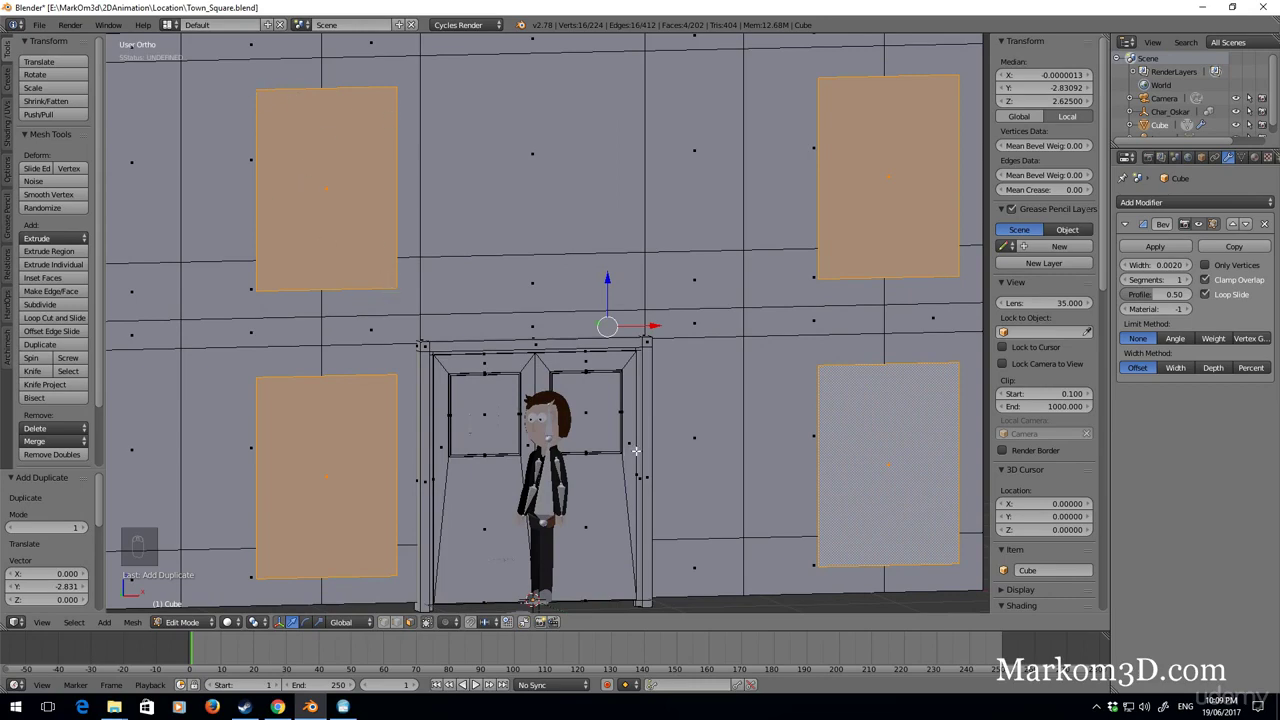
Inset the four duplicated window faces by about 0.08.
key(i)
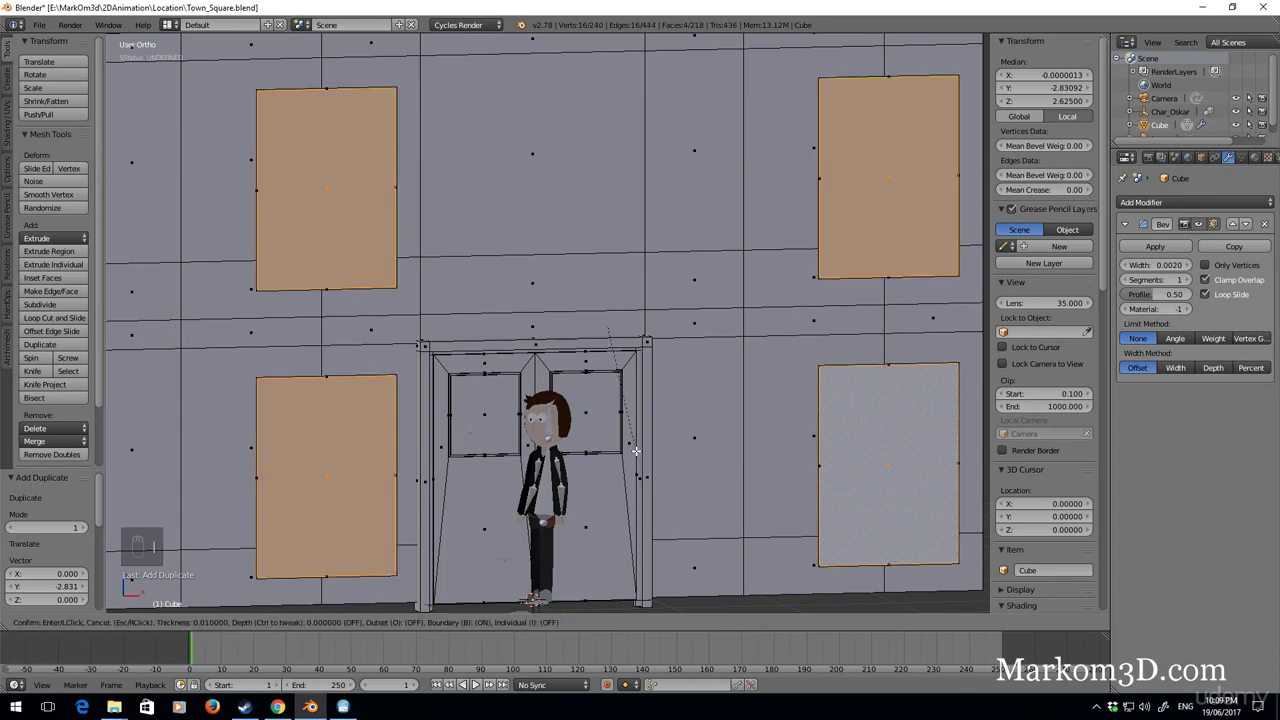
click(578, 366)
middle_drag(352, 358, 353, 354)
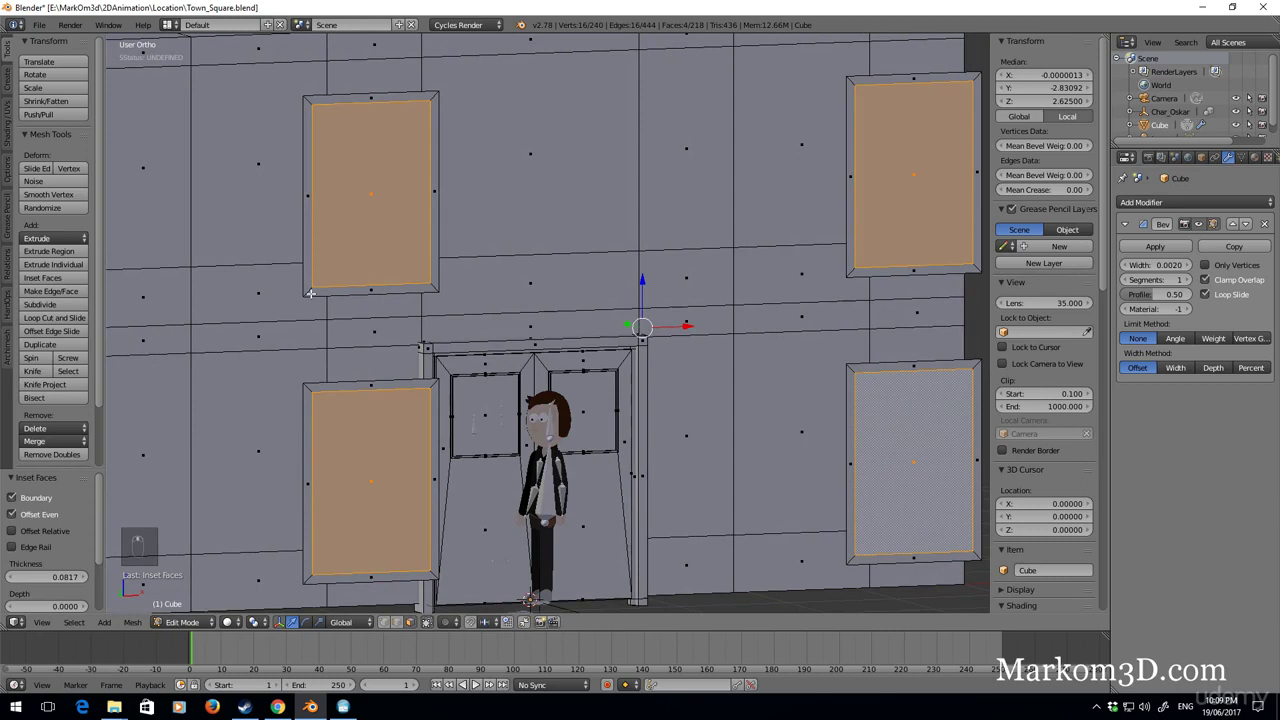
Extrude the border face loops of all four window panels outward by about 0.08 to form raised frames.
alt+right_click(308, 291)
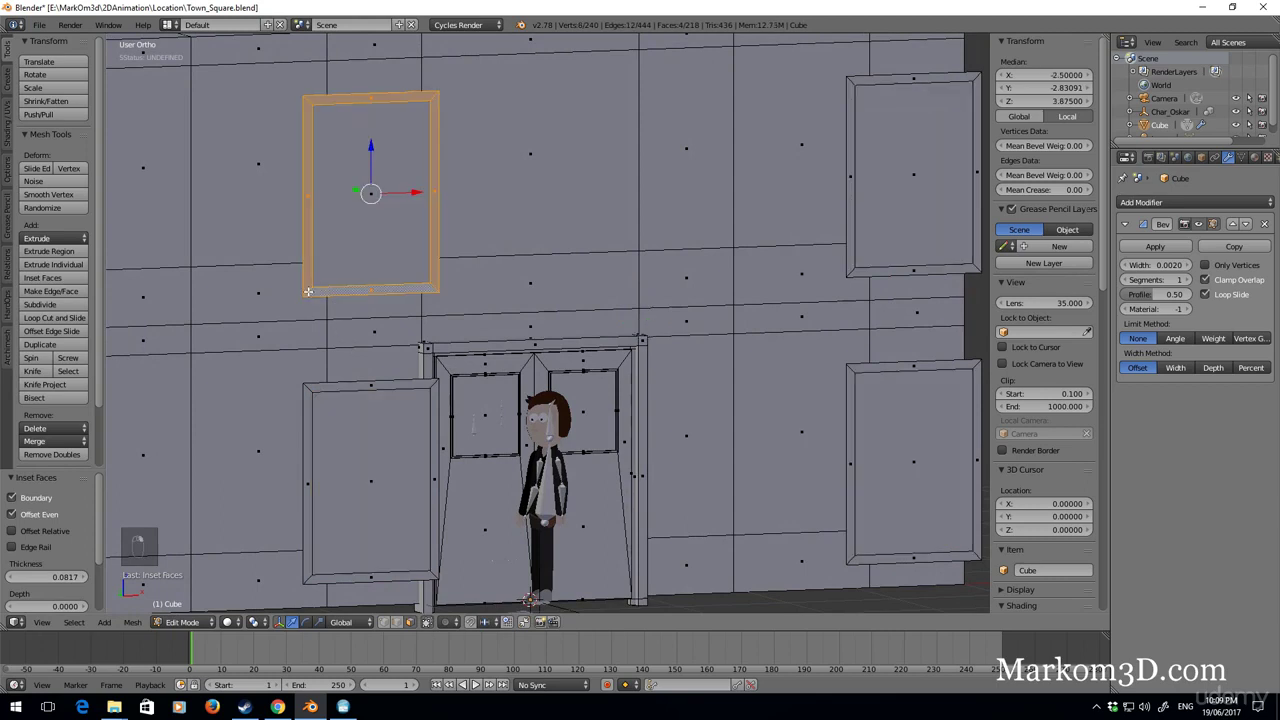
alt+shift+right_click(309, 388)
alt+shift+right_click(850, 370)
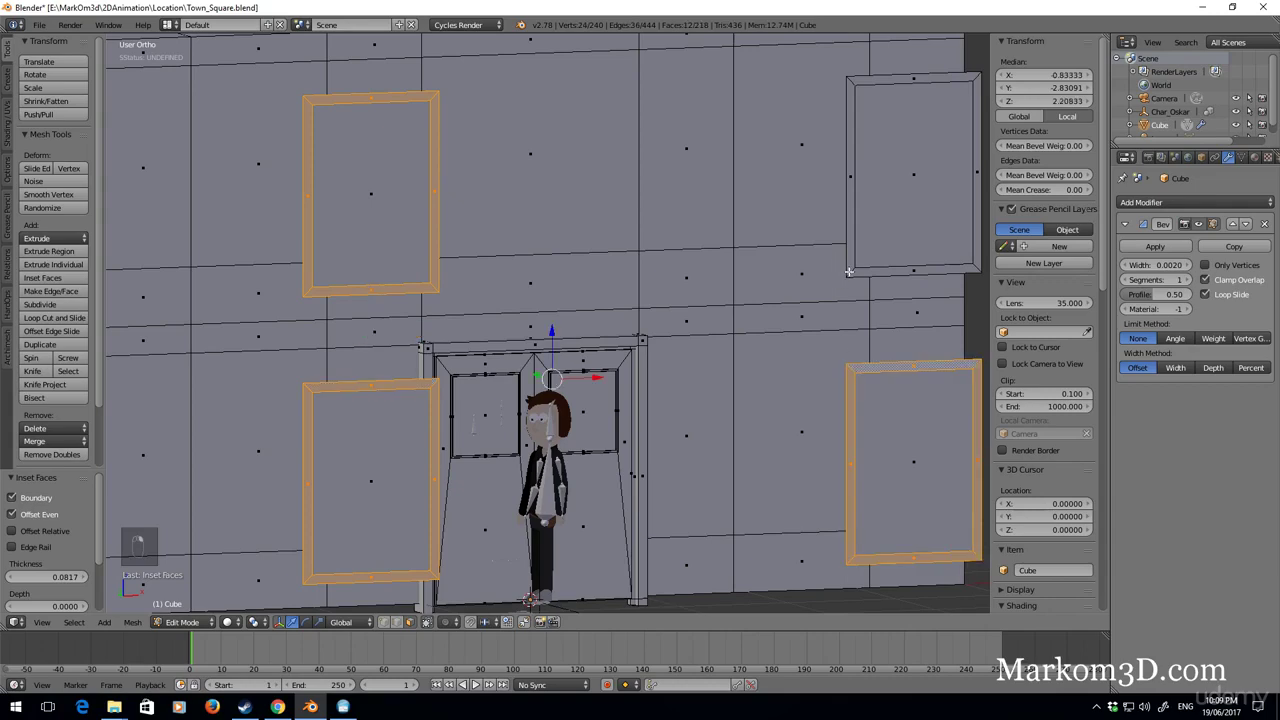
alt+shift+right_click(848, 271)
scroll(848, 271, up, 5)
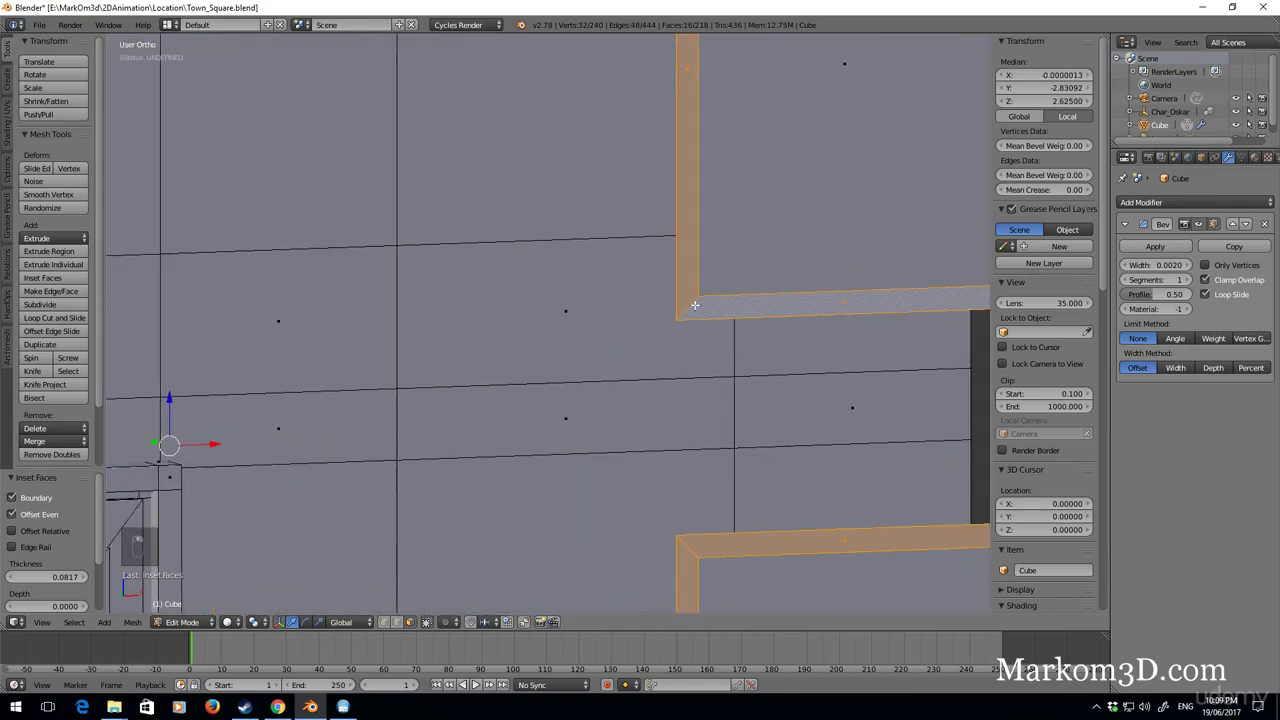
scroll(757, 314, down, 8)
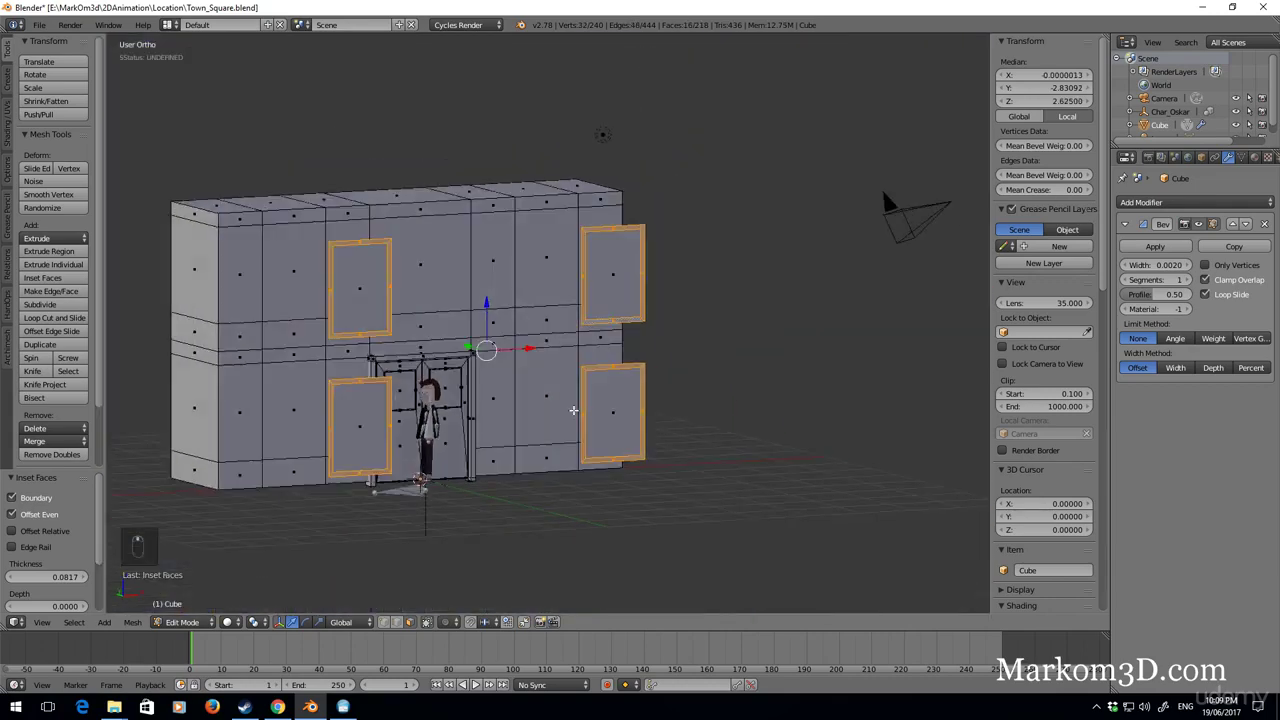
scroll(573, 410, up, 4)
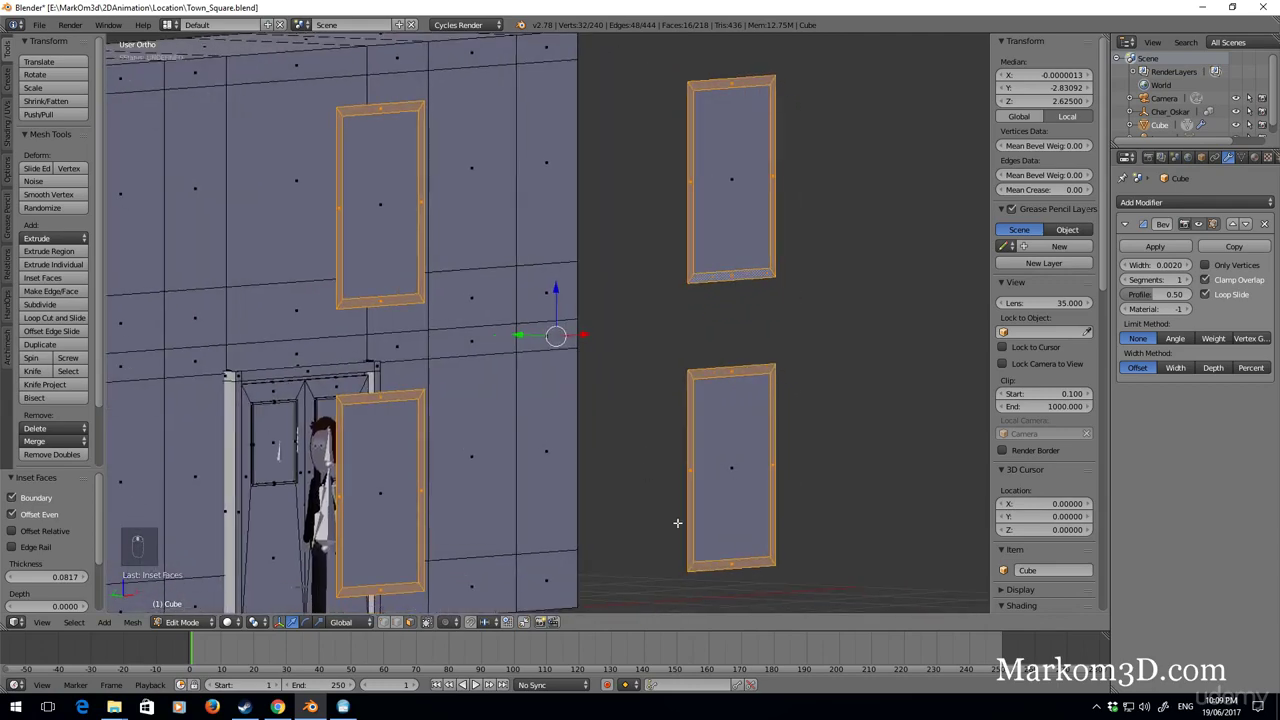
key(e)
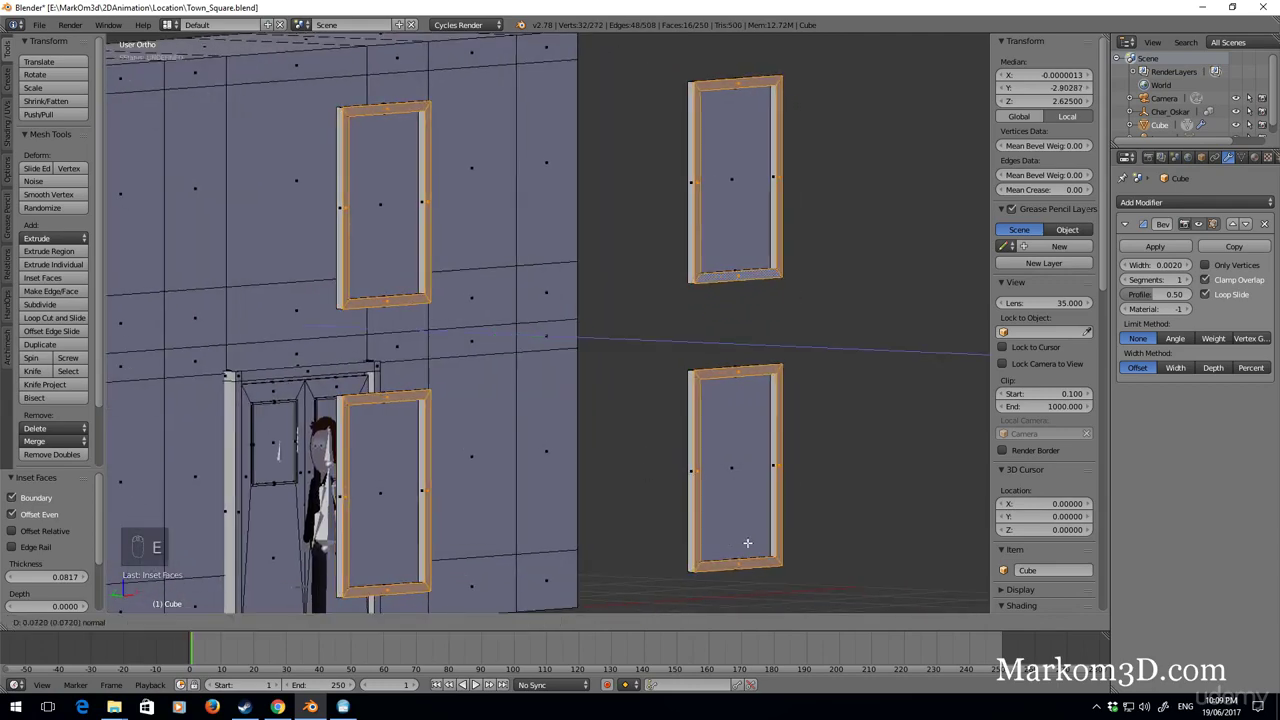
click(752, 544)
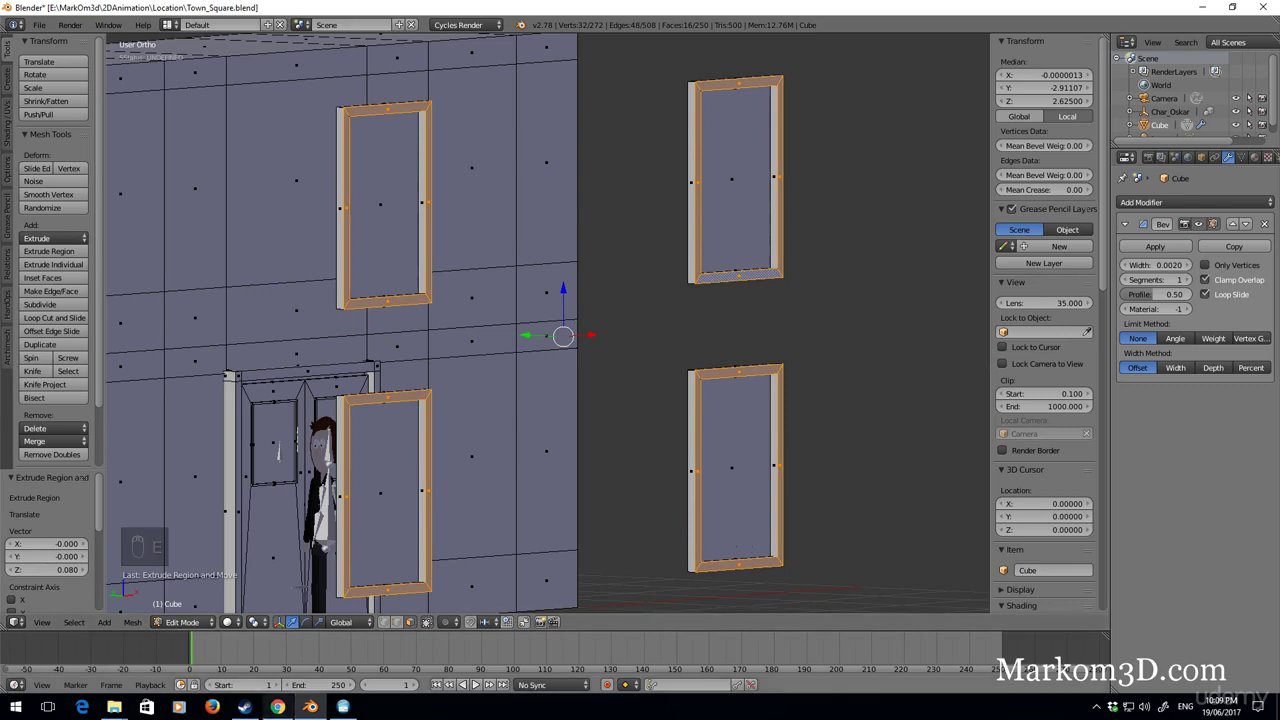
Check the Samobor square reference photo in the browser, return to Blender and select the top faces of the four window frames.
click(279, 708)
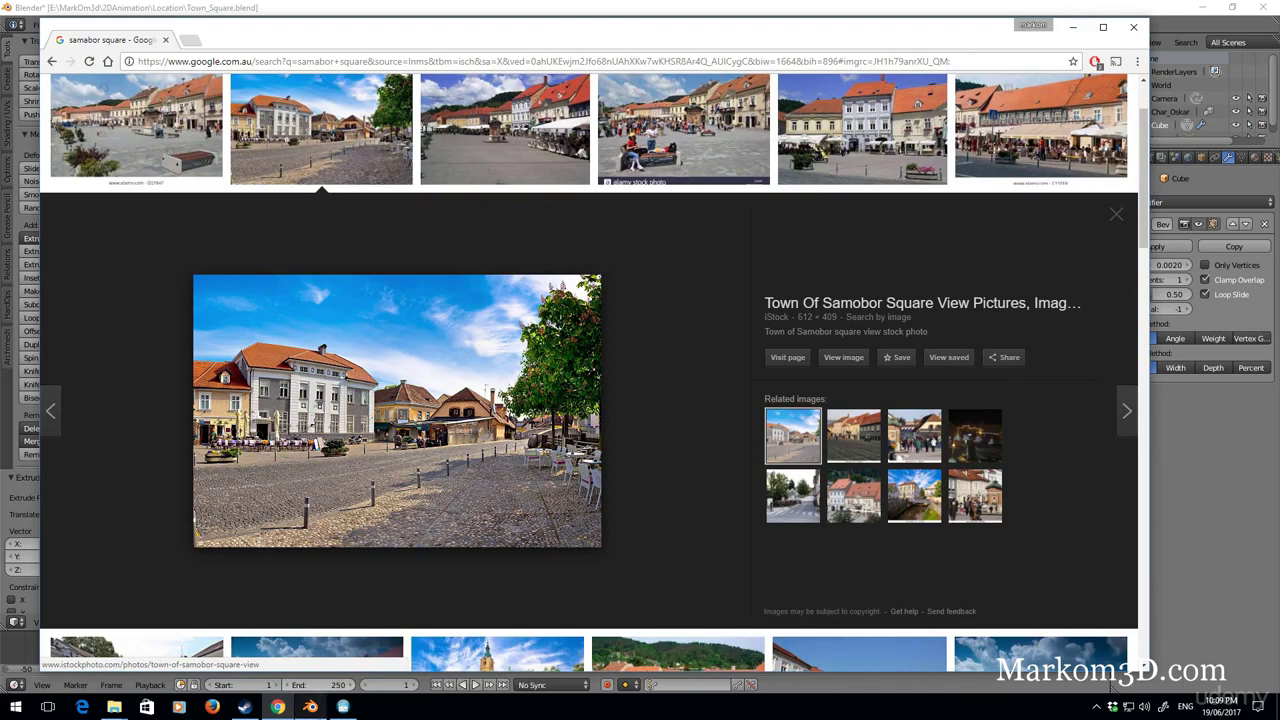
click(311, 707)
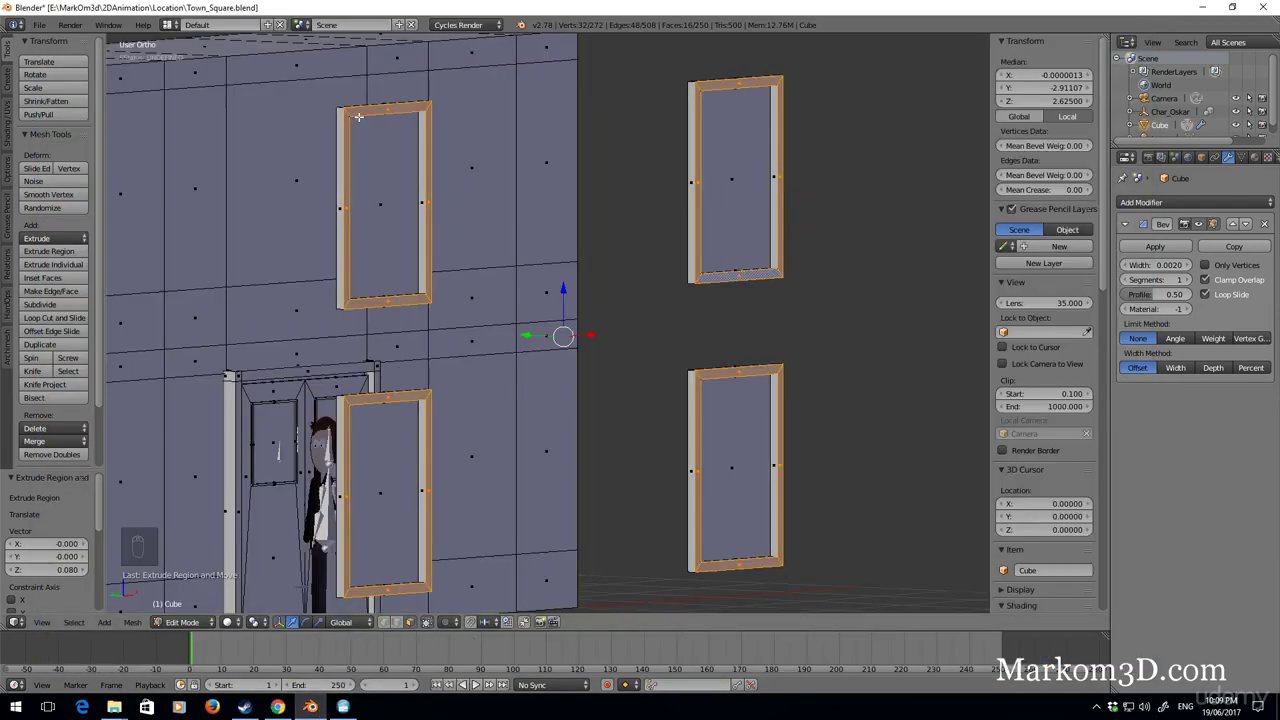
middle_drag(358, 117, 446, 320)
right_click(448, 315)
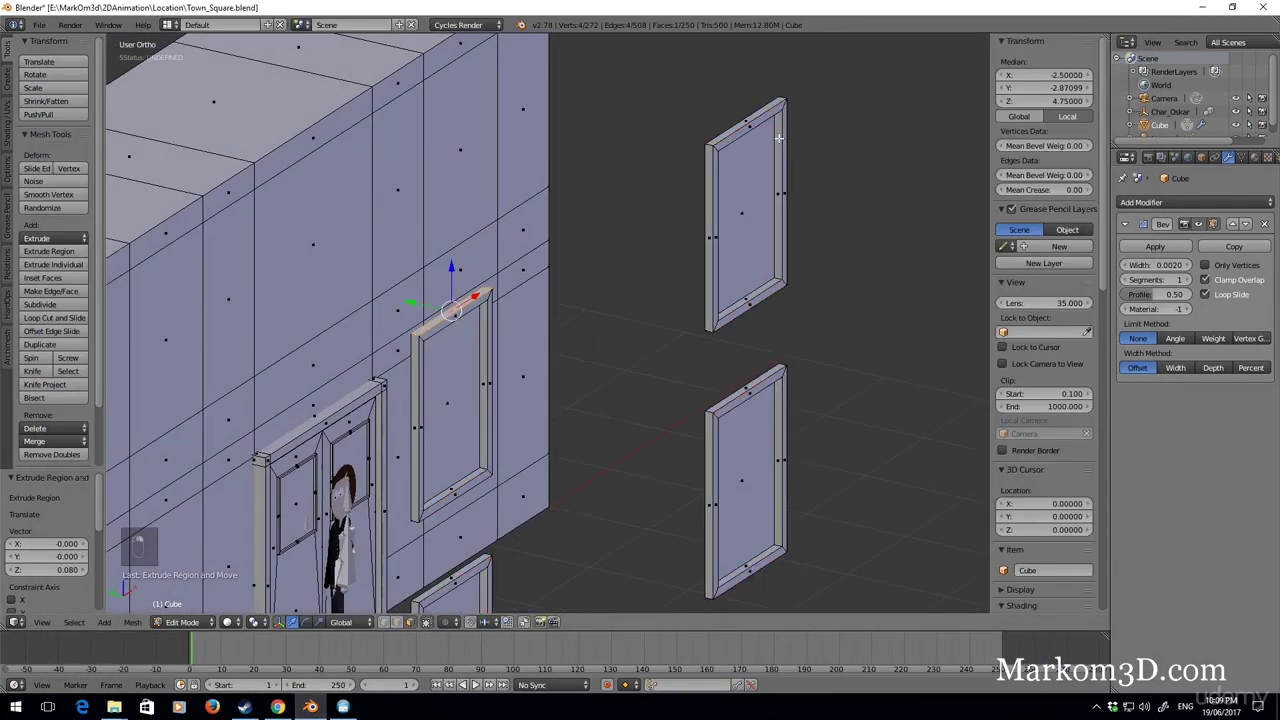
shift+right_click(741, 121)
shift+right_click(747, 390)
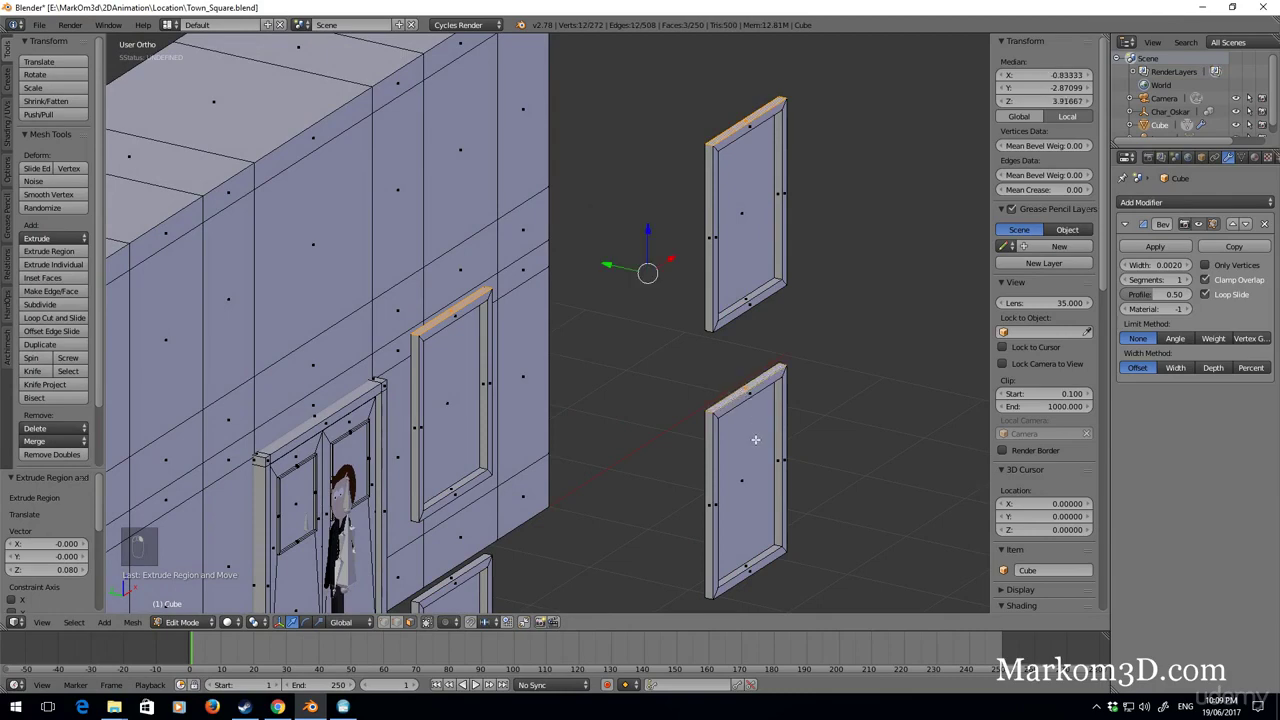
shift+scroll(756, 440, down, 3)
shift+right_click(440, 371)
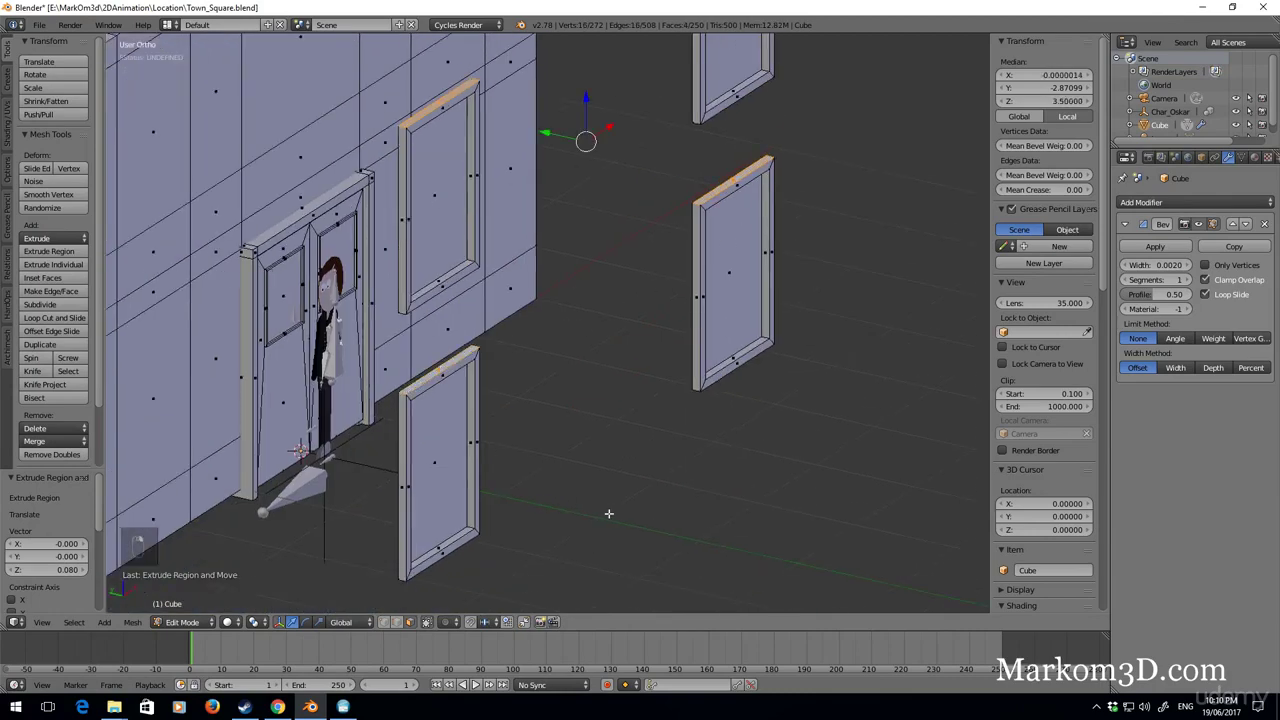
middle_drag(651, 354, 595, 474)
Try to extrude the top faces of the four window frames upward by 0.1.
key(e)
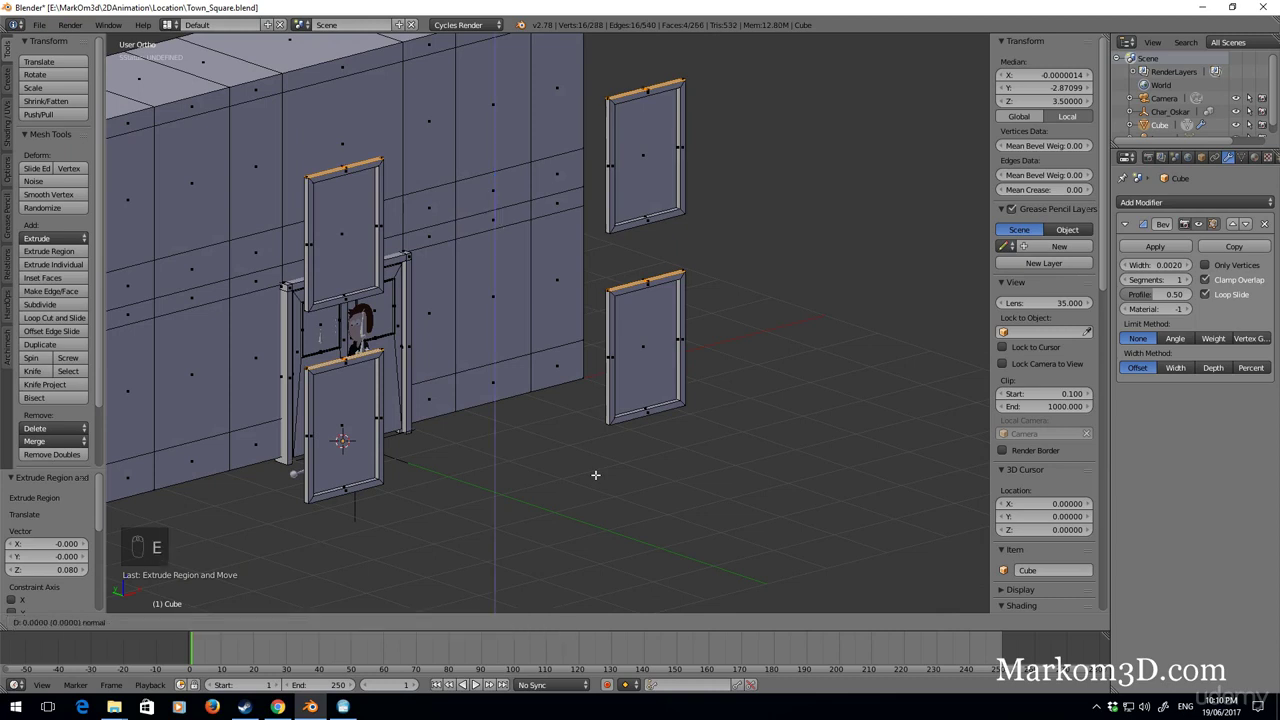
text(.1)
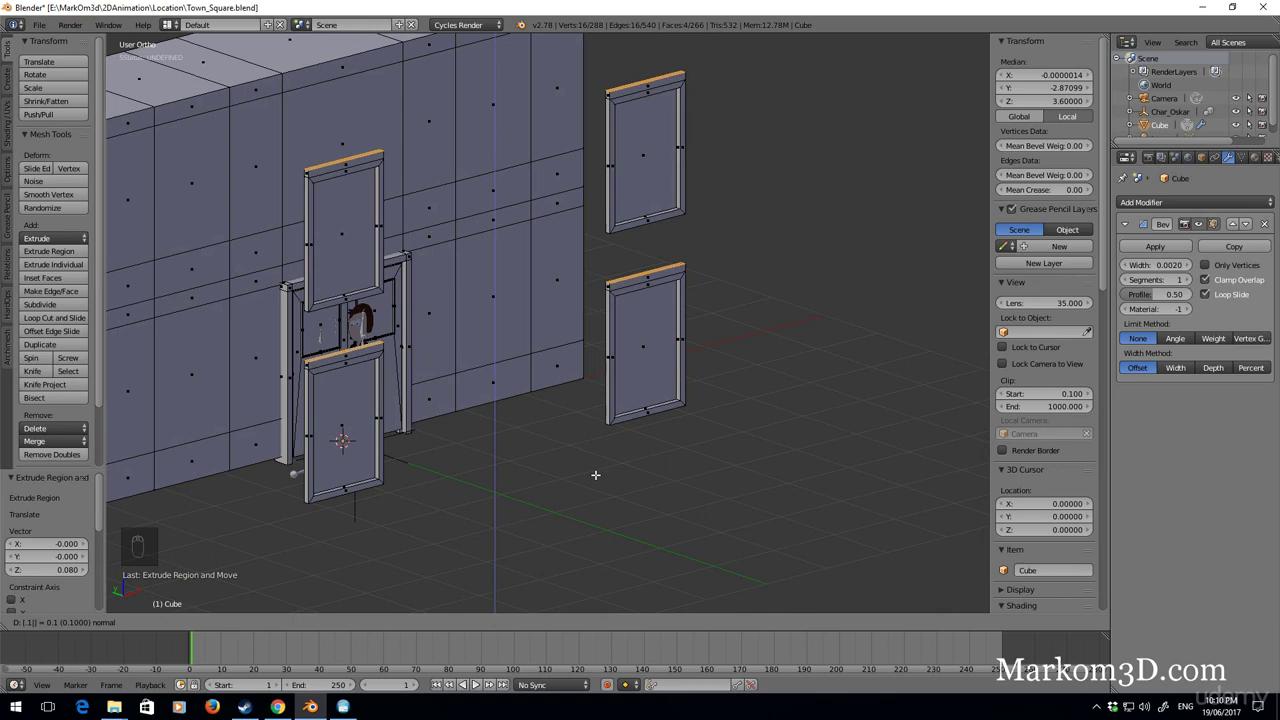
key(Return)
scroll(384, 258, up, 2)
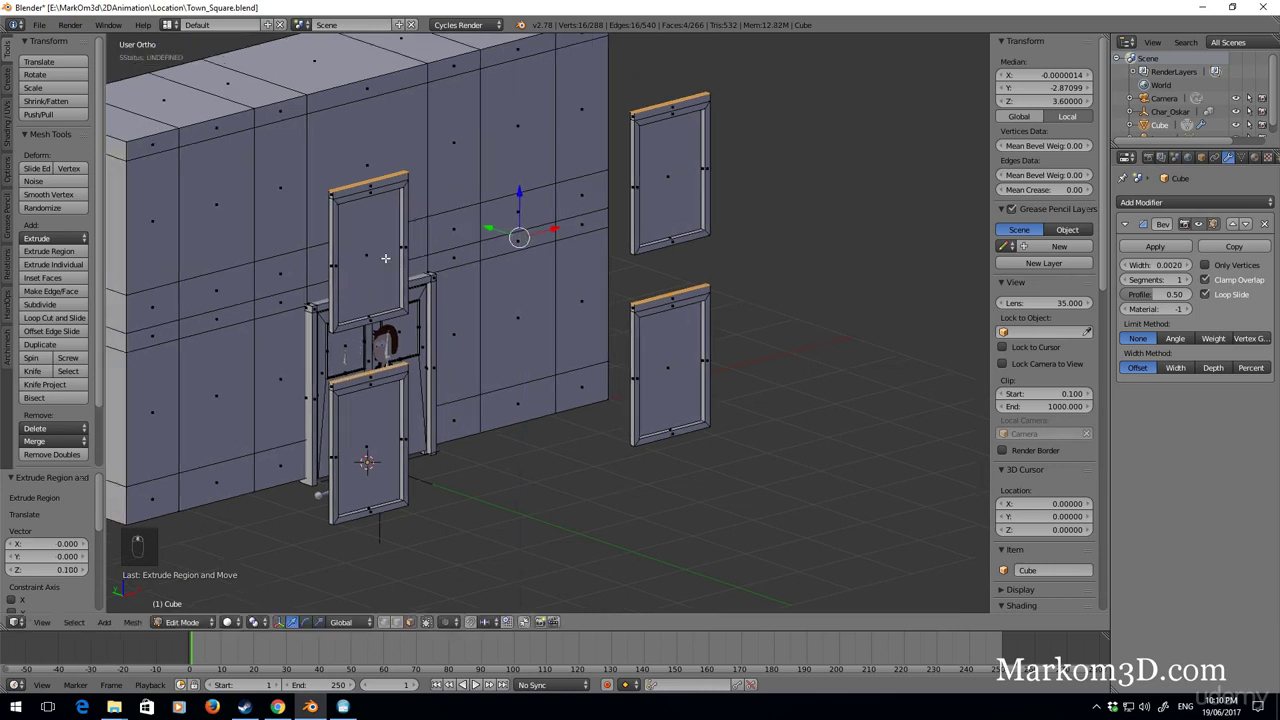
key(ctrl+z)
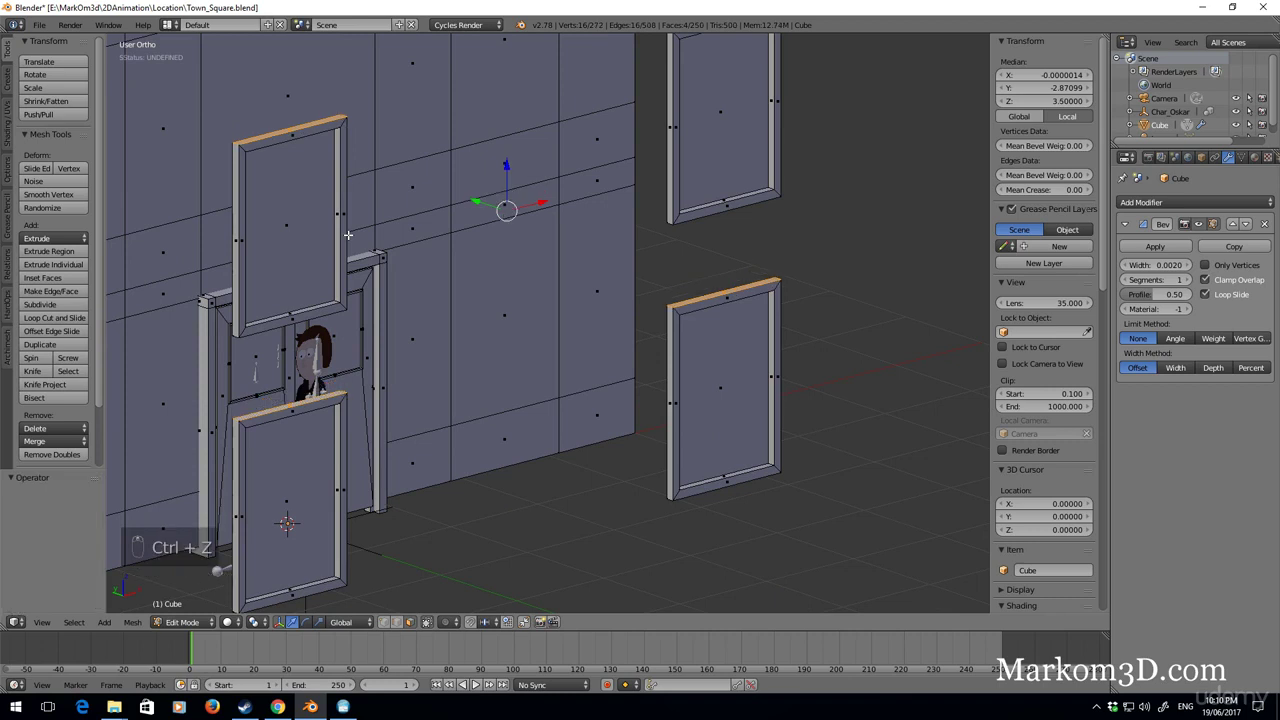
Extrude the top faces of the four window frames upward twice, by 0.05 each time.
text(e.5)
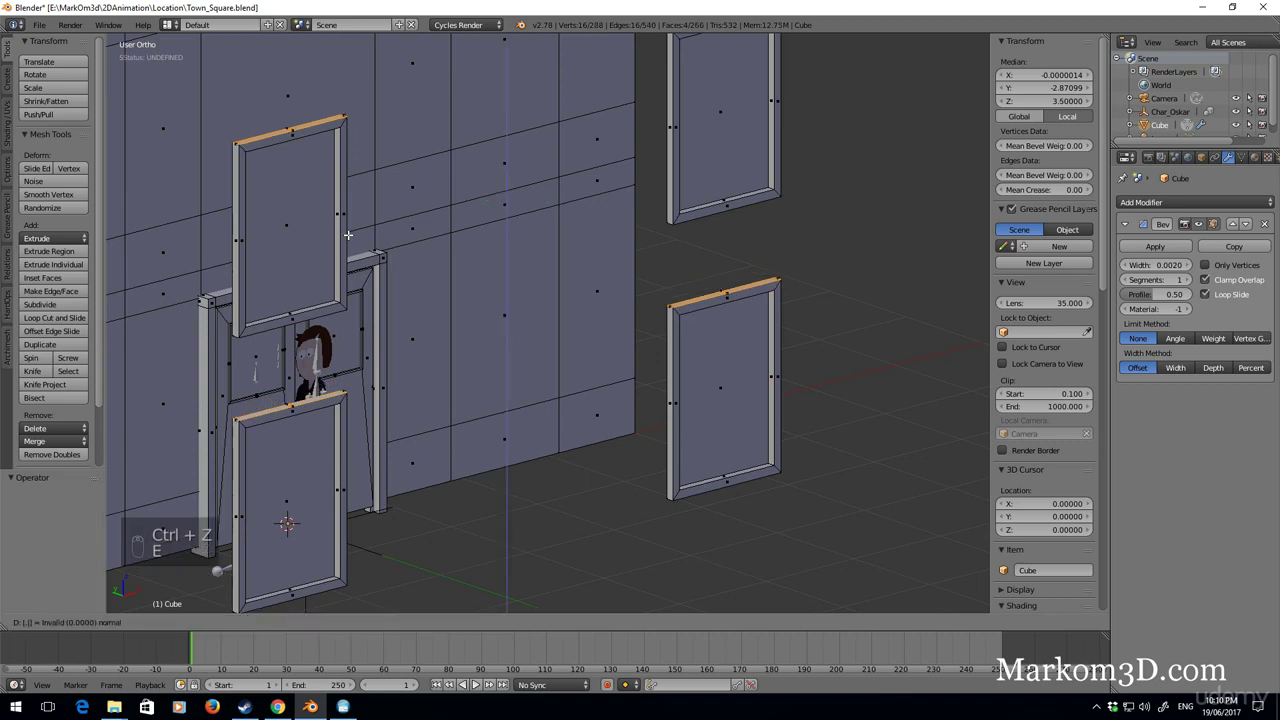
key(BackSpace)
key(BackSpace)
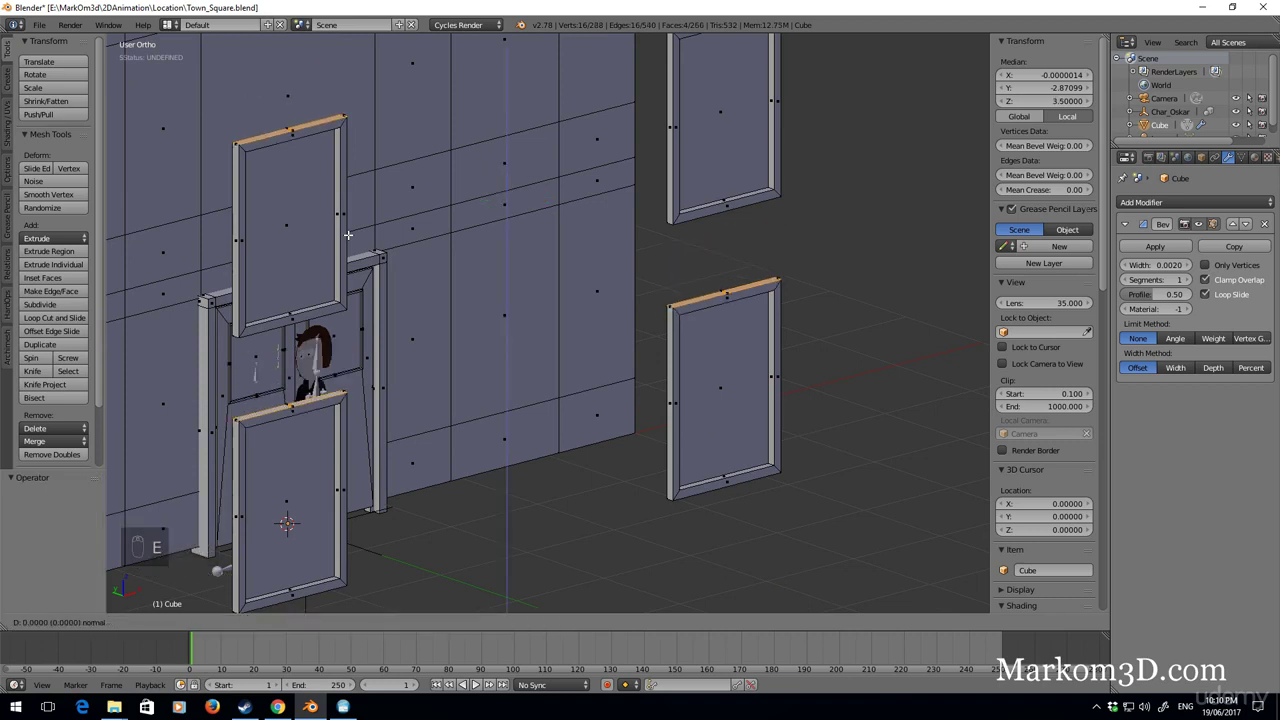
text(.05)
key(Return)
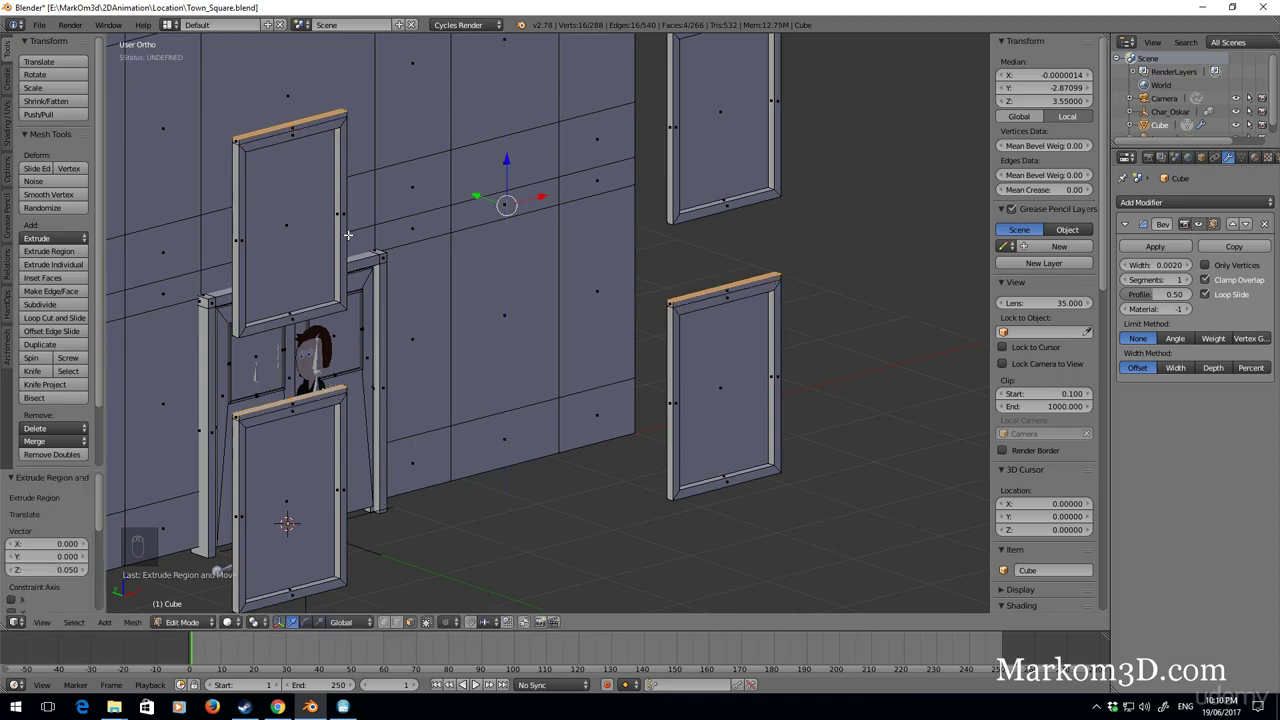
key(r)
right_click(347, 235)
key(e)
click(348, 234)
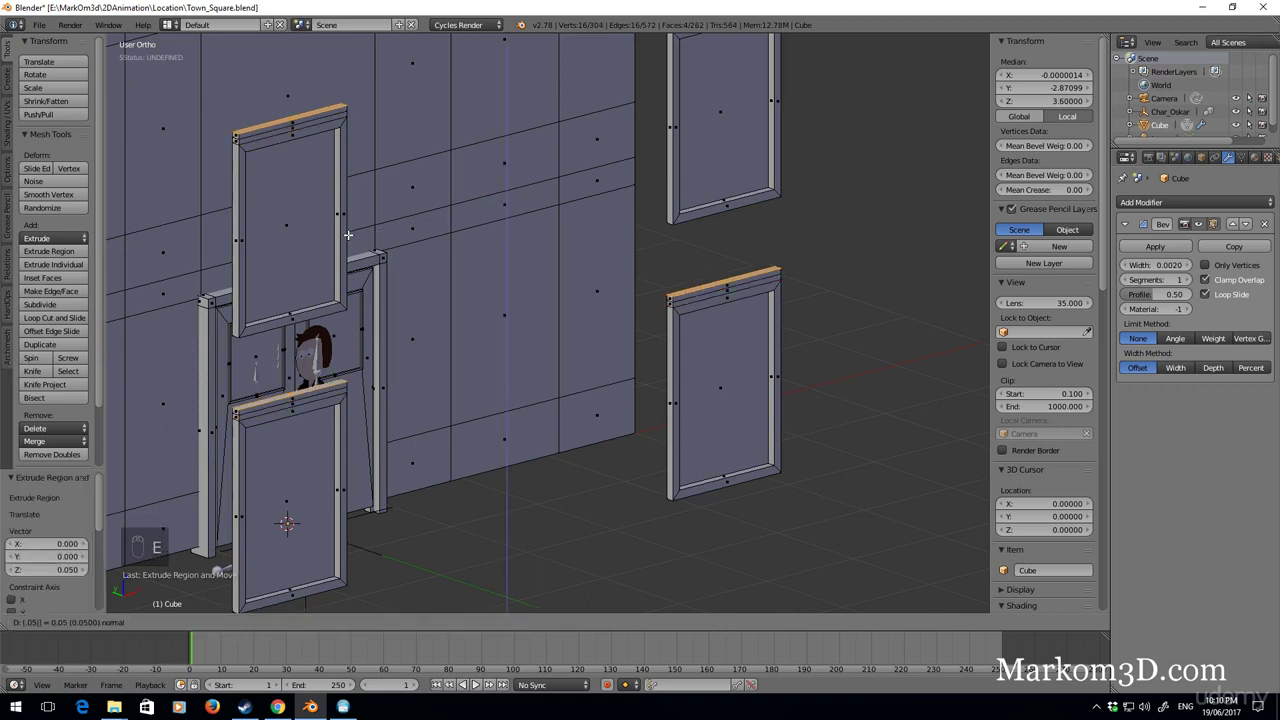
Set the pivot point to Median Point.
shift+middle_drag(331, 201, 371, 235)
scroll(385, 245, up, 2)
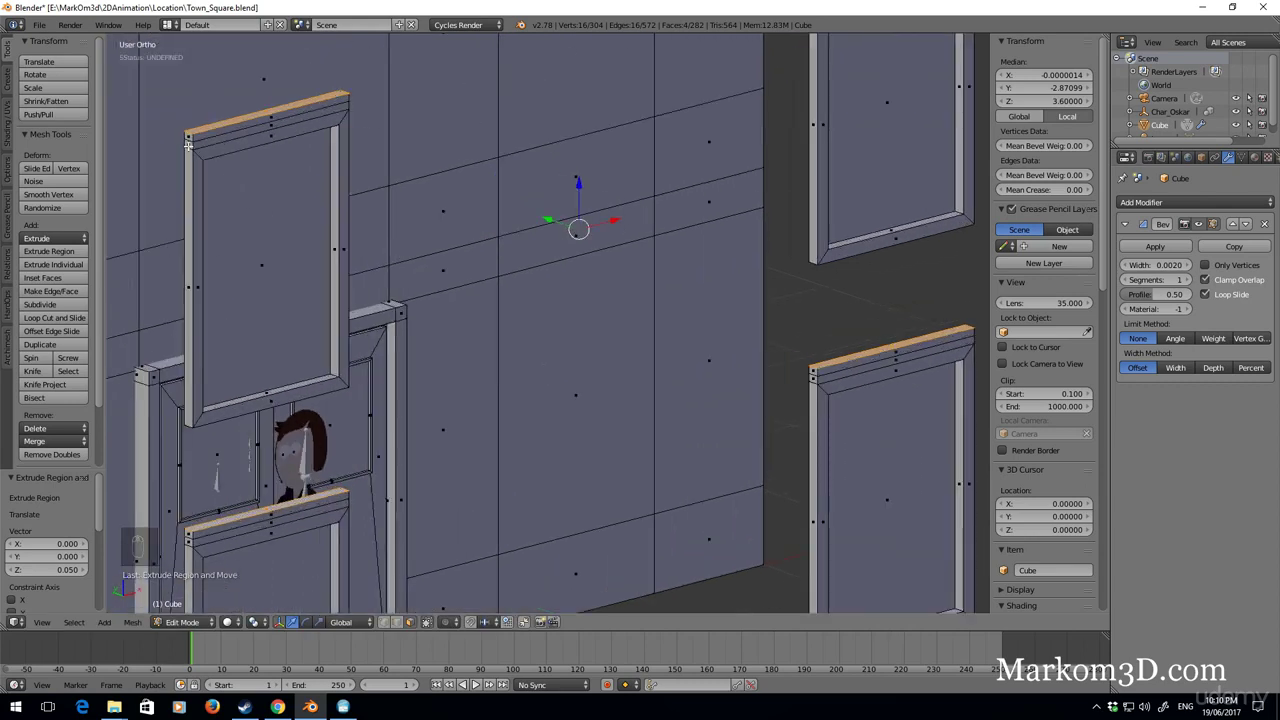
shift+middle_drag(229, 500, 341, 385)
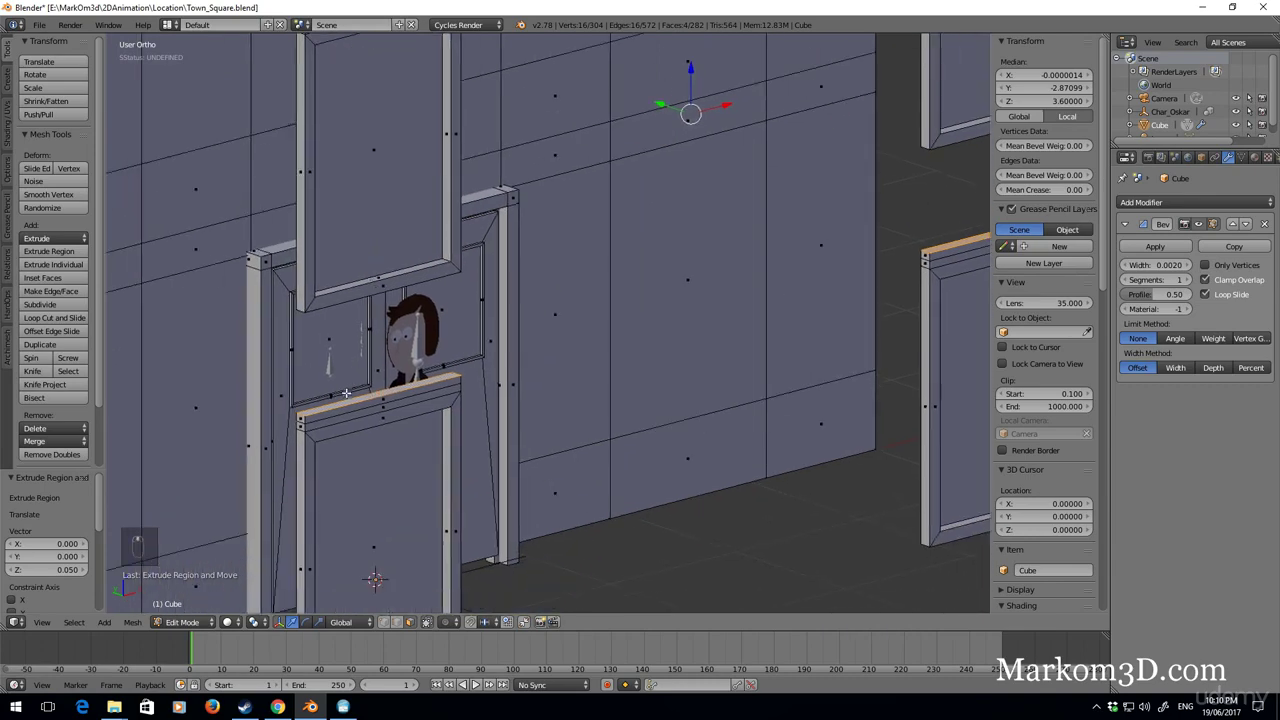
shift+middle_drag(302, 427, 412, 387)
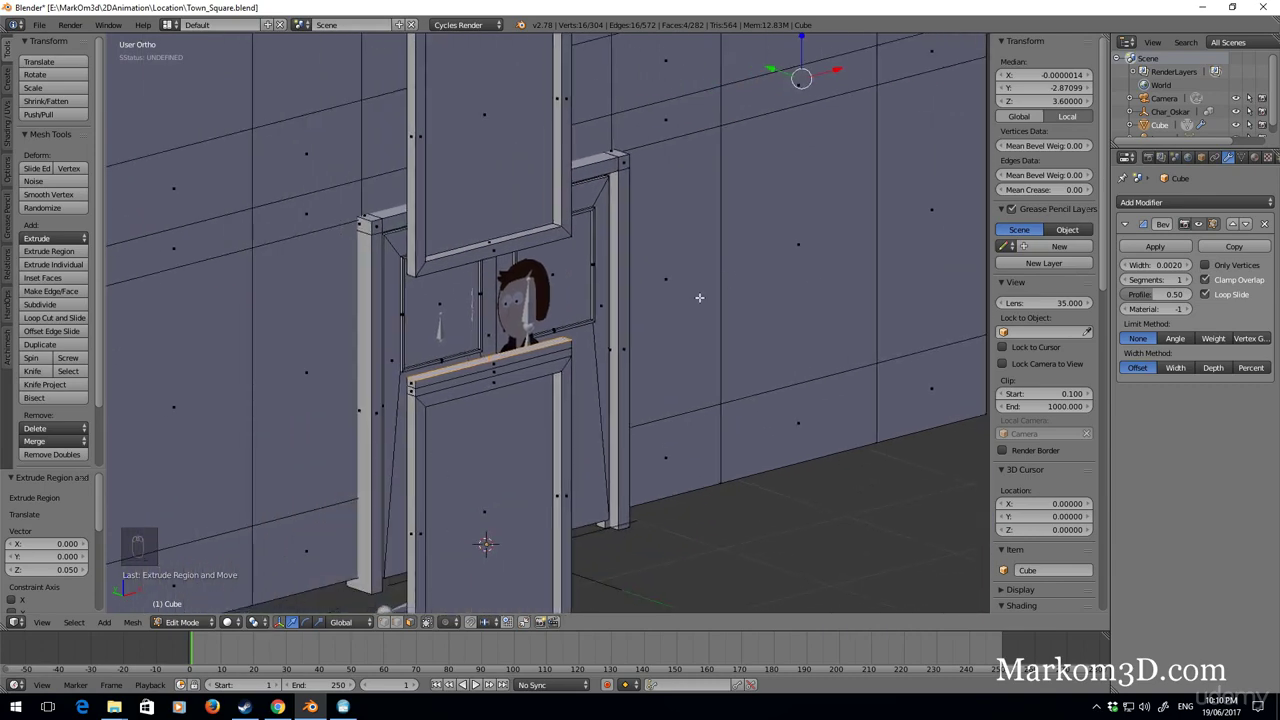
scroll(700, 298, down, 2)
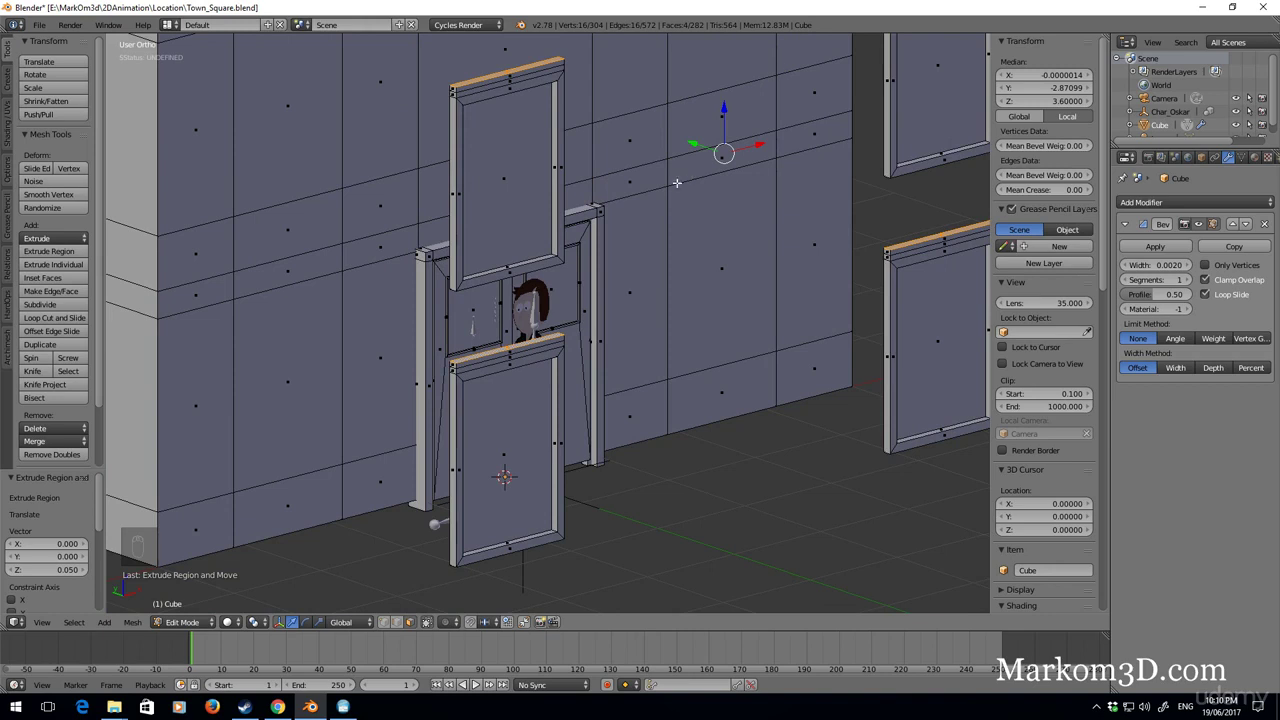
click(230, 622)
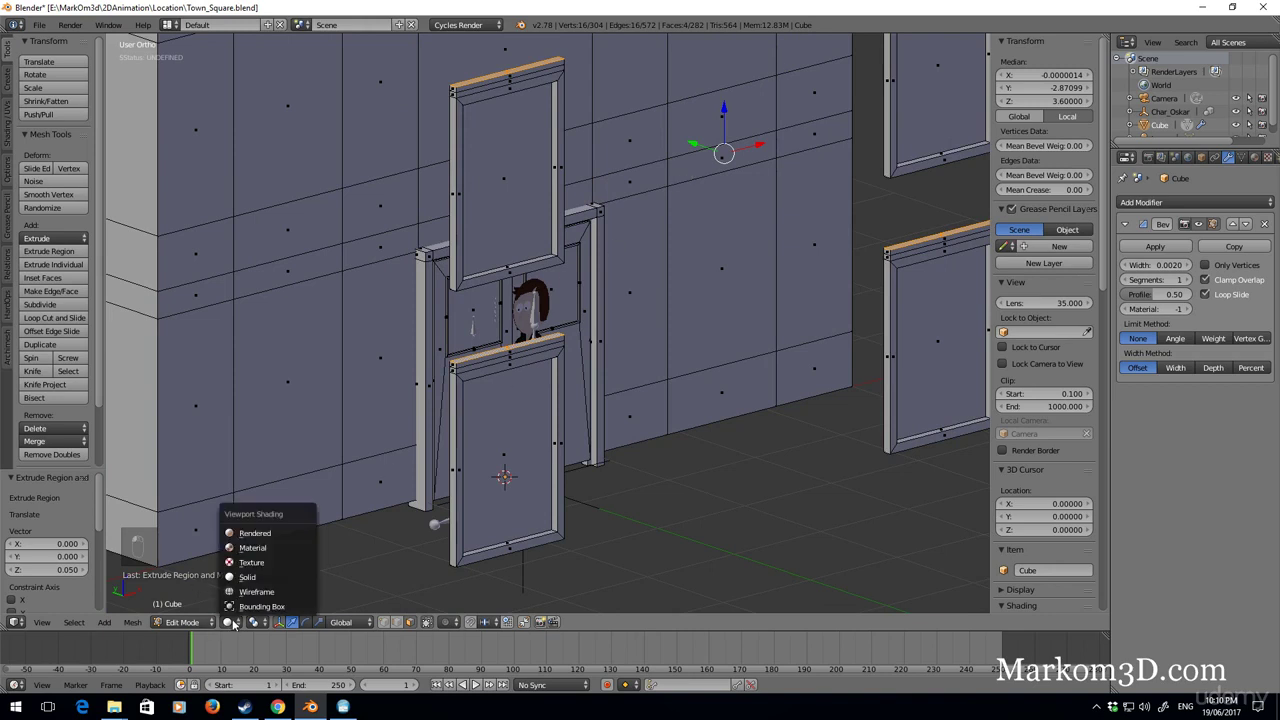
click(255, 622)
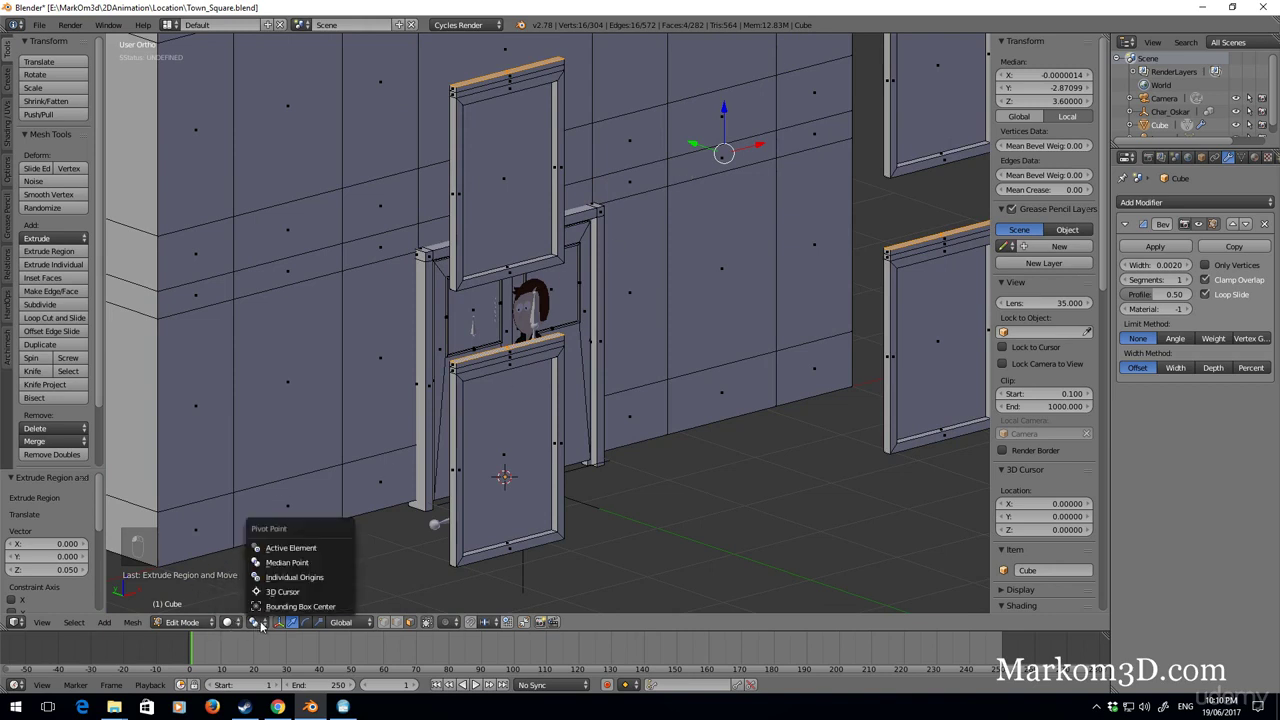
click(329, 564)
shift+middle_drag(756, 383, 588, 424)
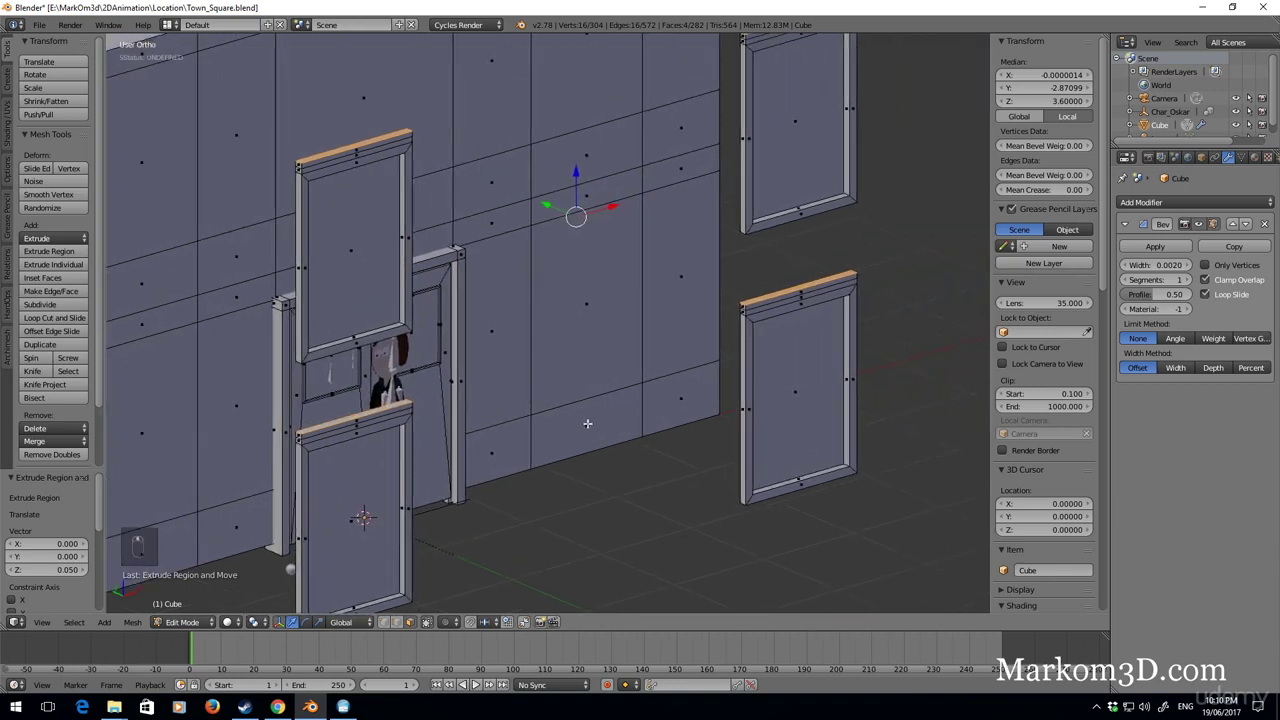
Set the pivot point to Individual Origins for scaling the window tops.
key(s)
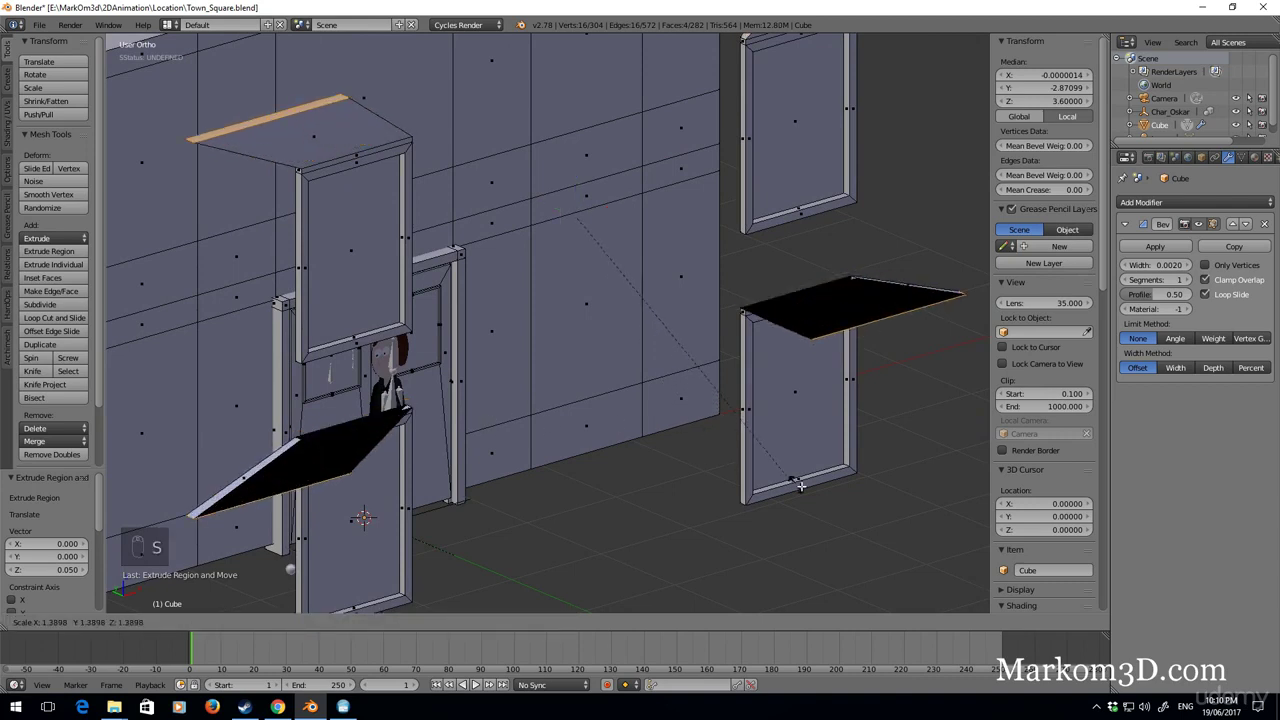
click(665, 385)
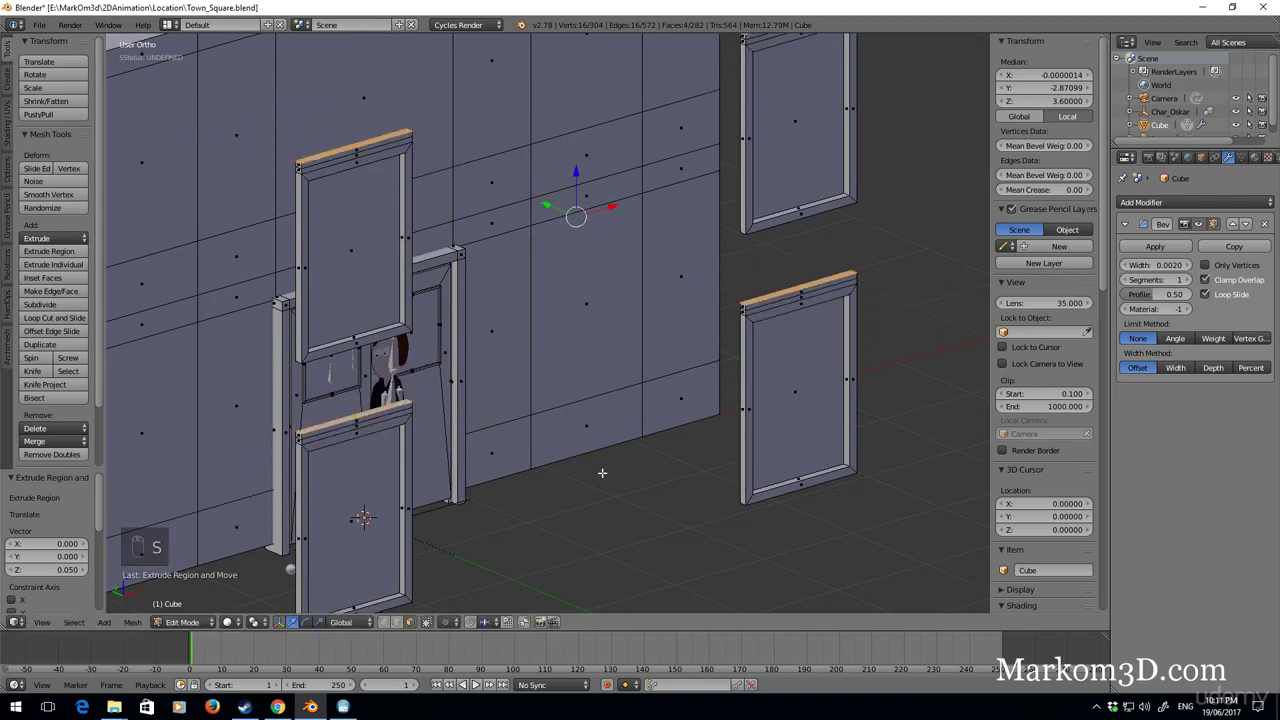
click(259, 622)
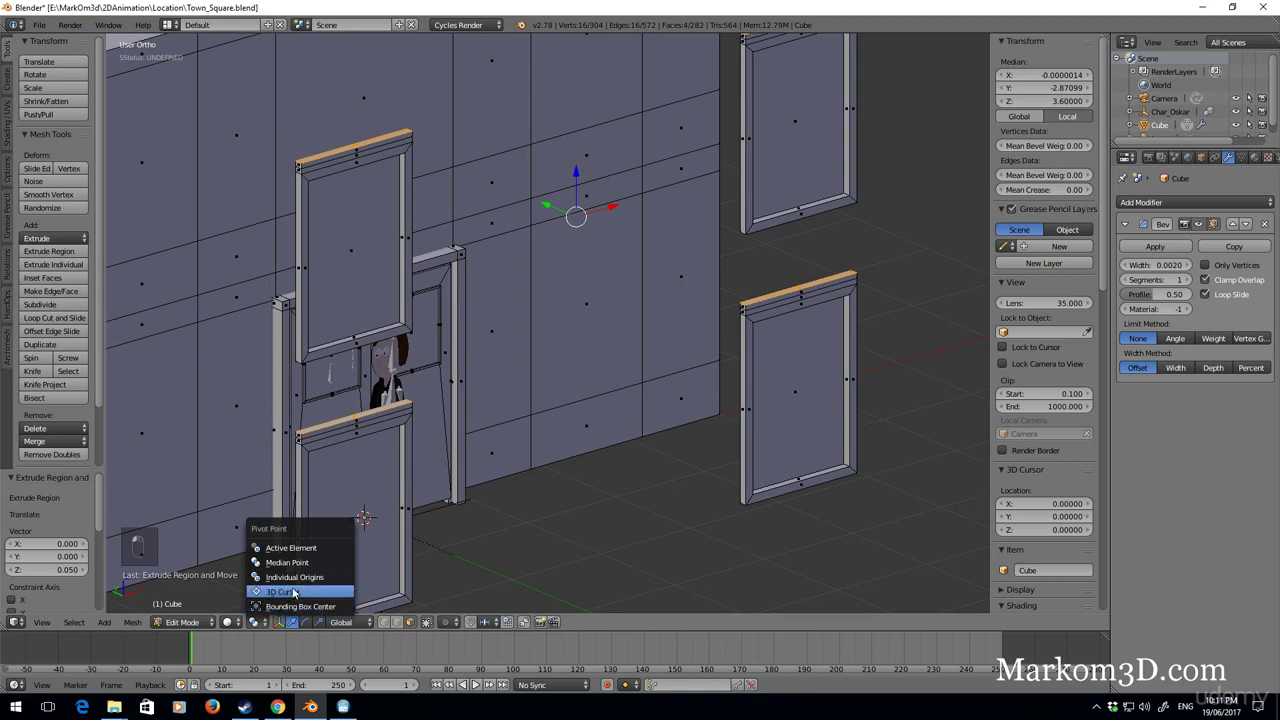
click(303, 578)
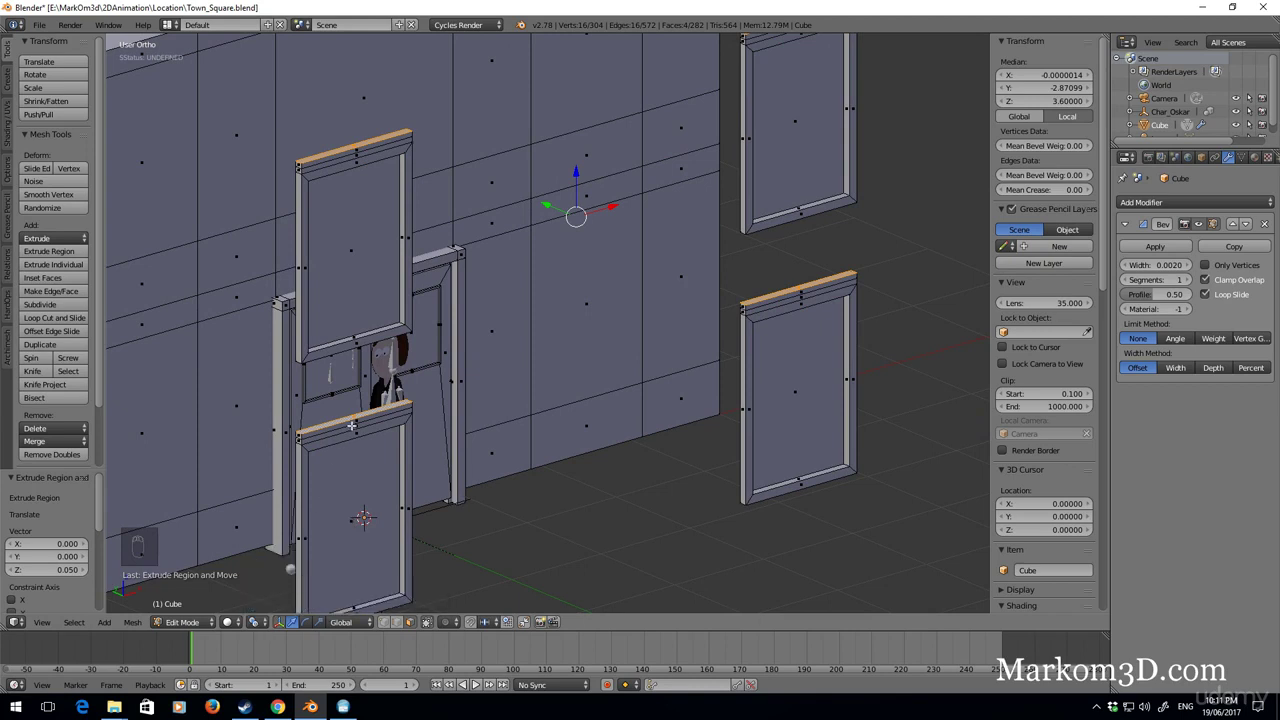
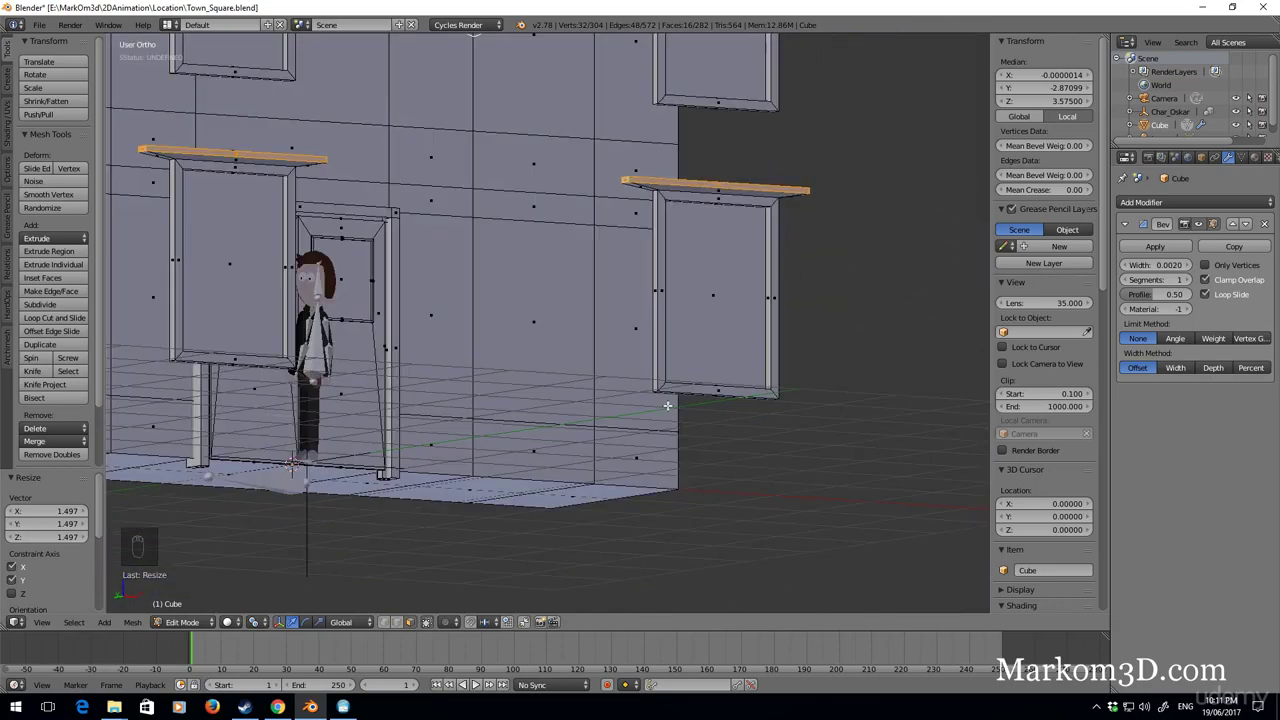
Undo the last scaling of the four window top strips and scale them by 1.25 in X and Y only.
key(ctrl+z)
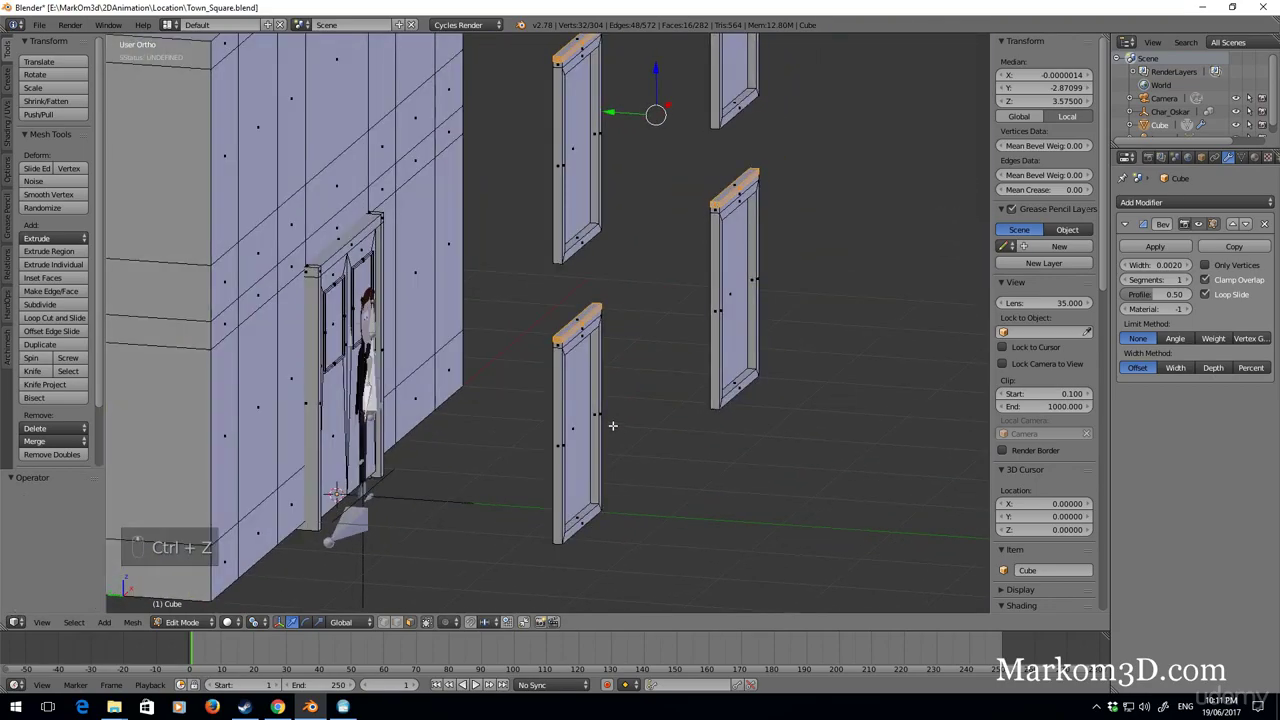
key(s)
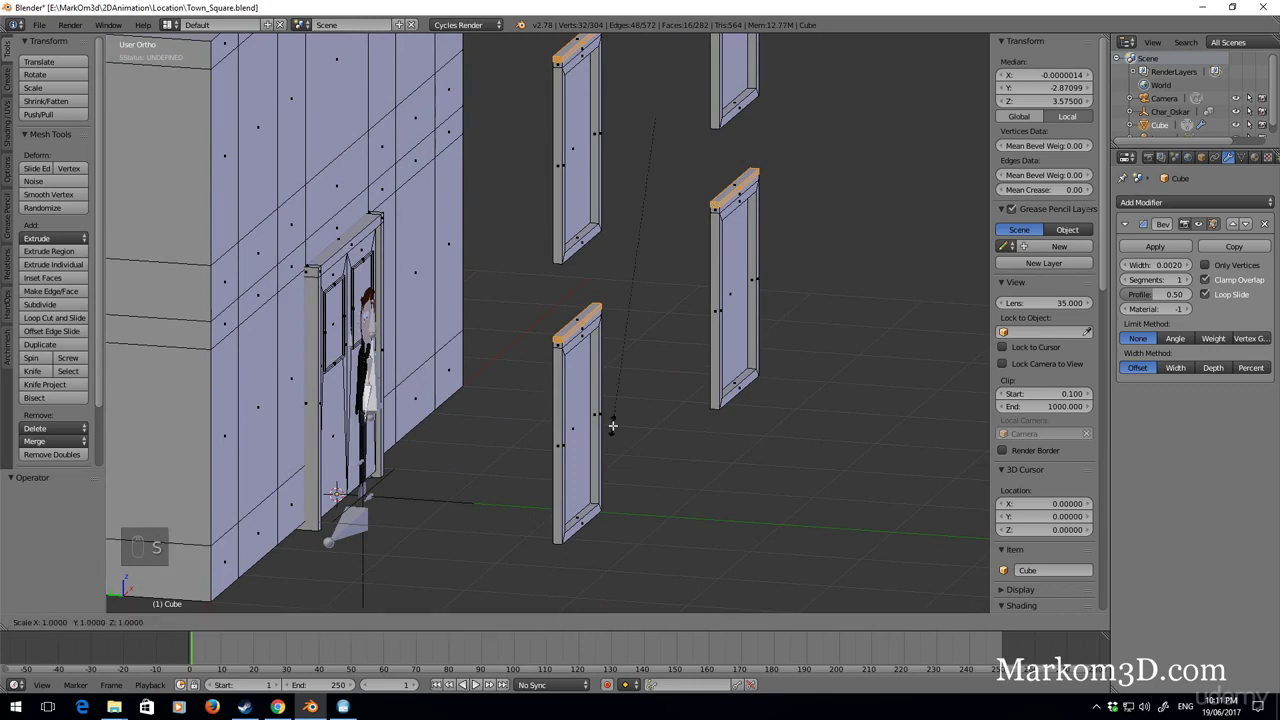
key(shift+z)
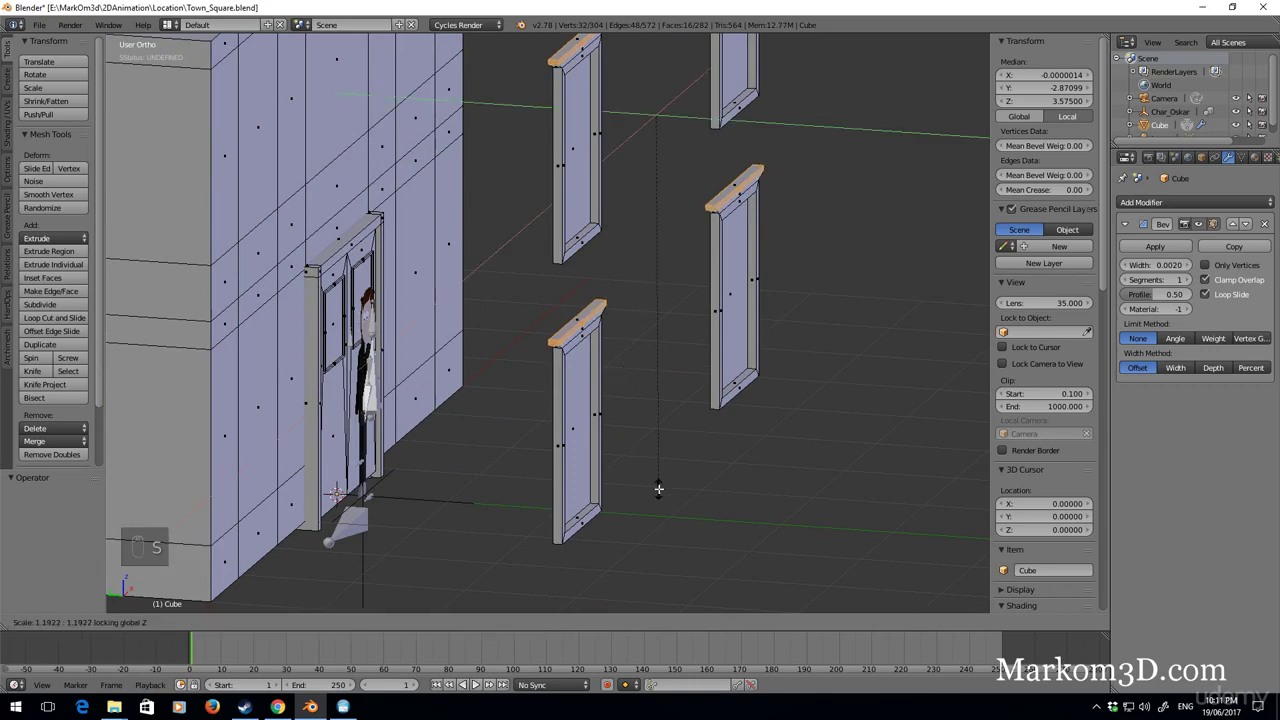
text(1.25)
click(666, 492)
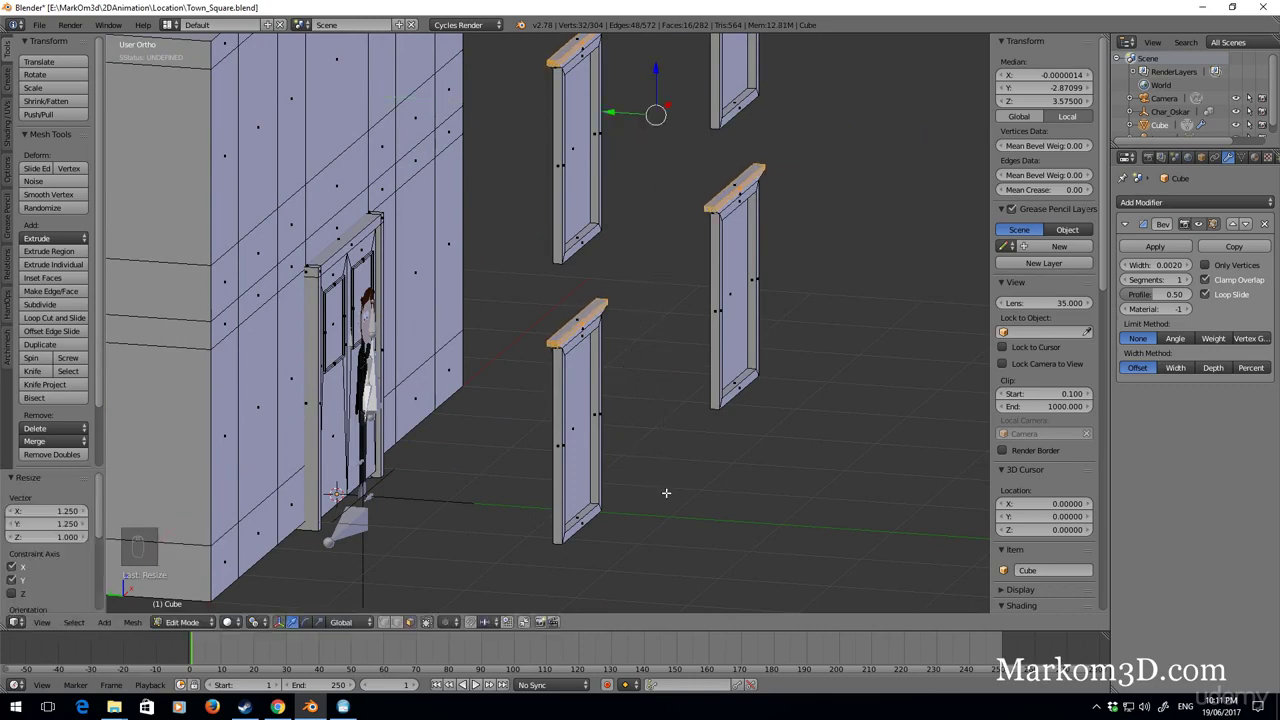
Select the bottom faces of the four window frames and extrude them downward twice, by 0.05 each time.
middle_drag(568, 502, 549, 446)
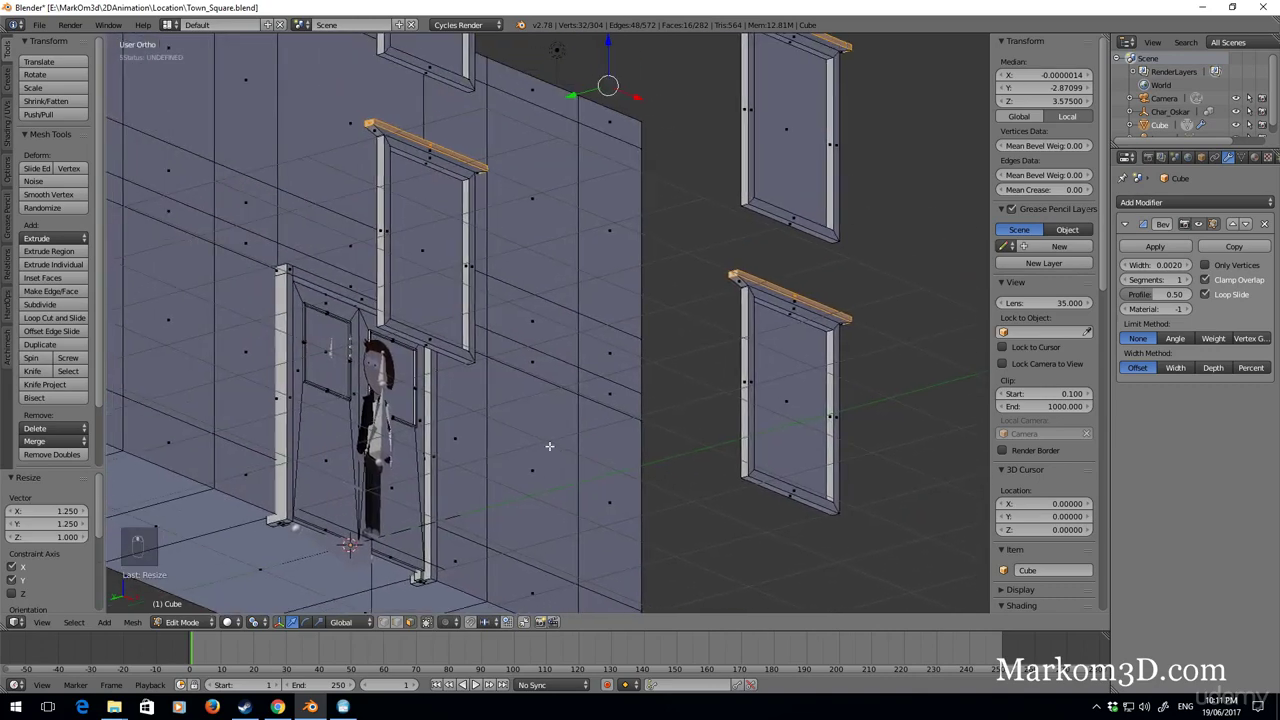
right_click(439, 355)
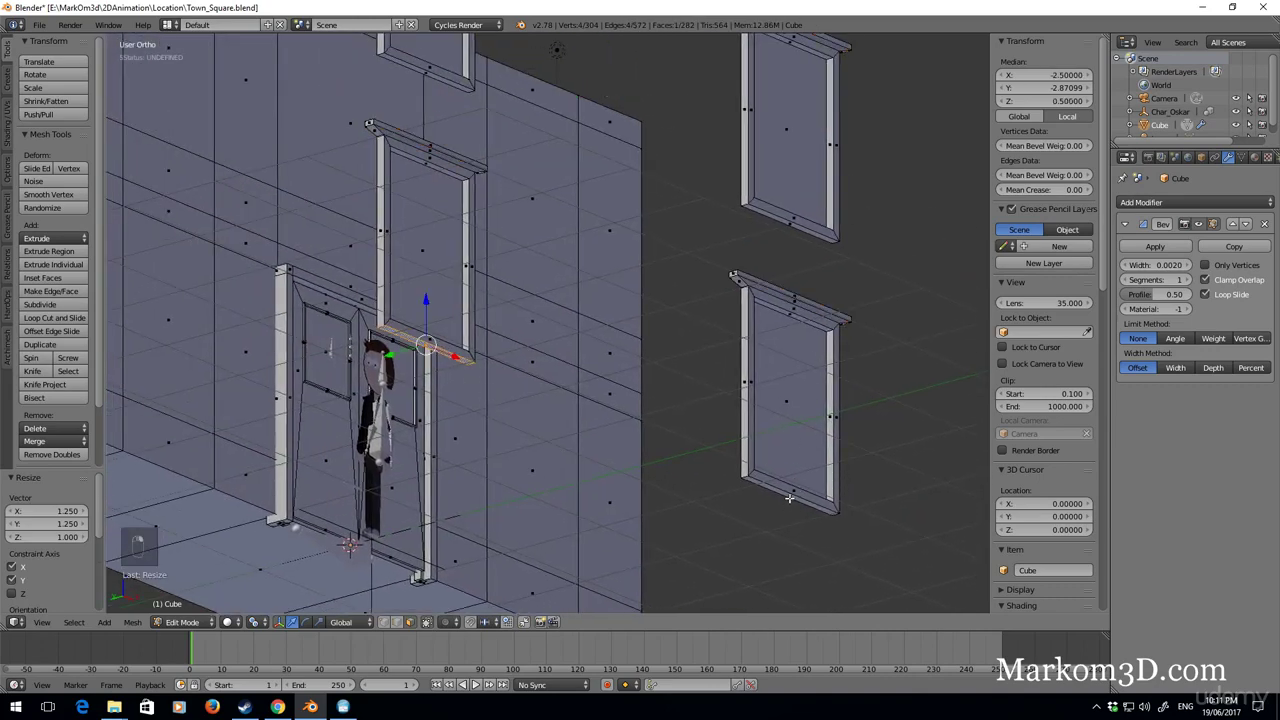
shift+right_click(789, 497)
shift+right_click(784, 225)
middle_drag(784, 225, 458, 157)
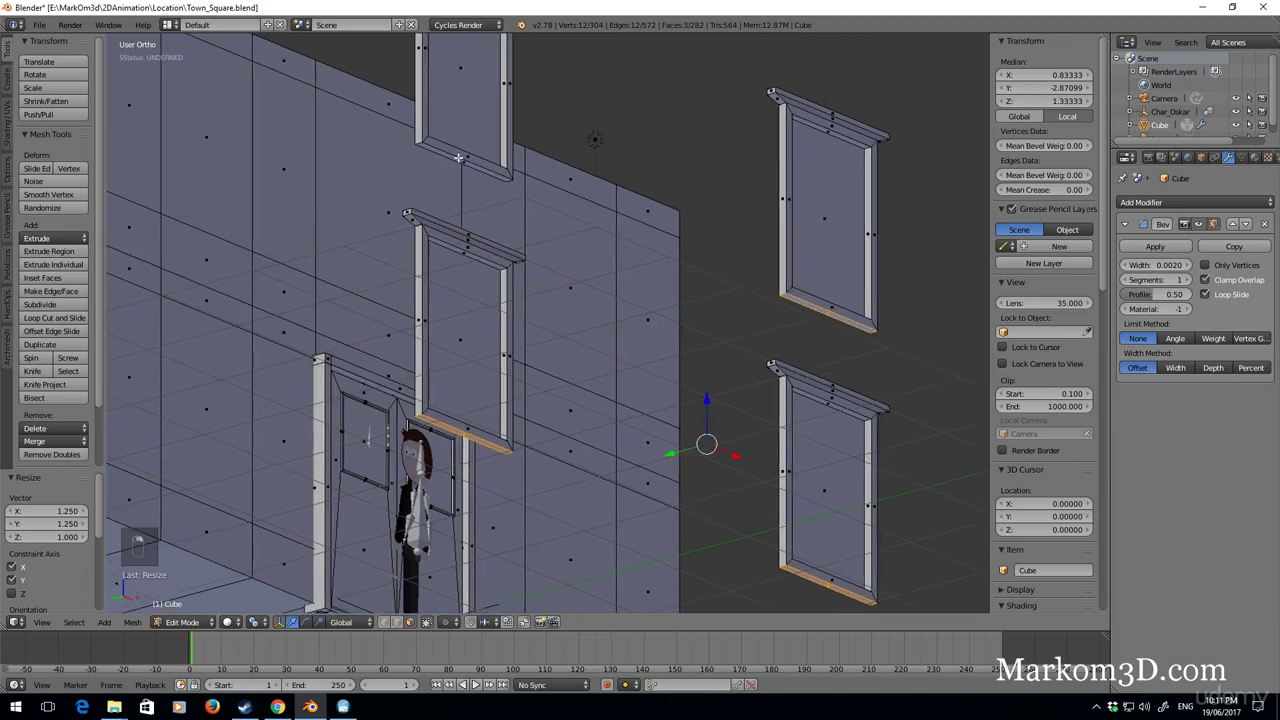
key(ctrl+z)
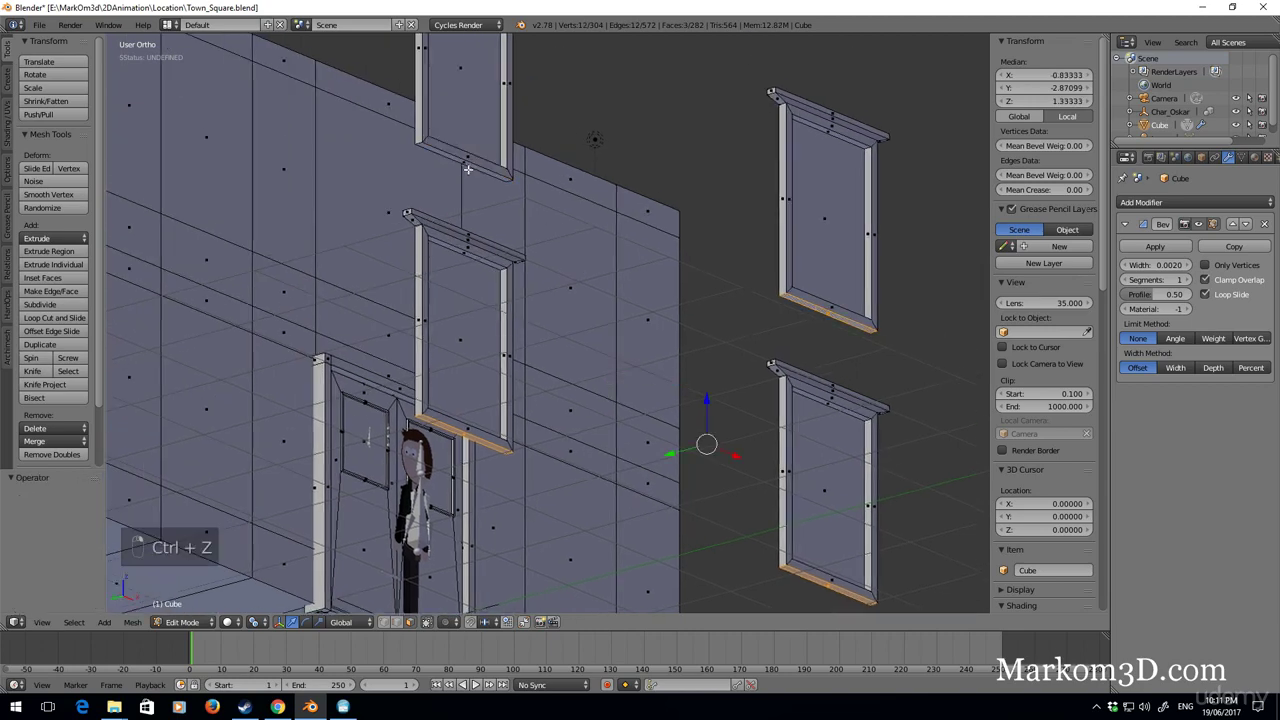
shift+right_click(467, 162)
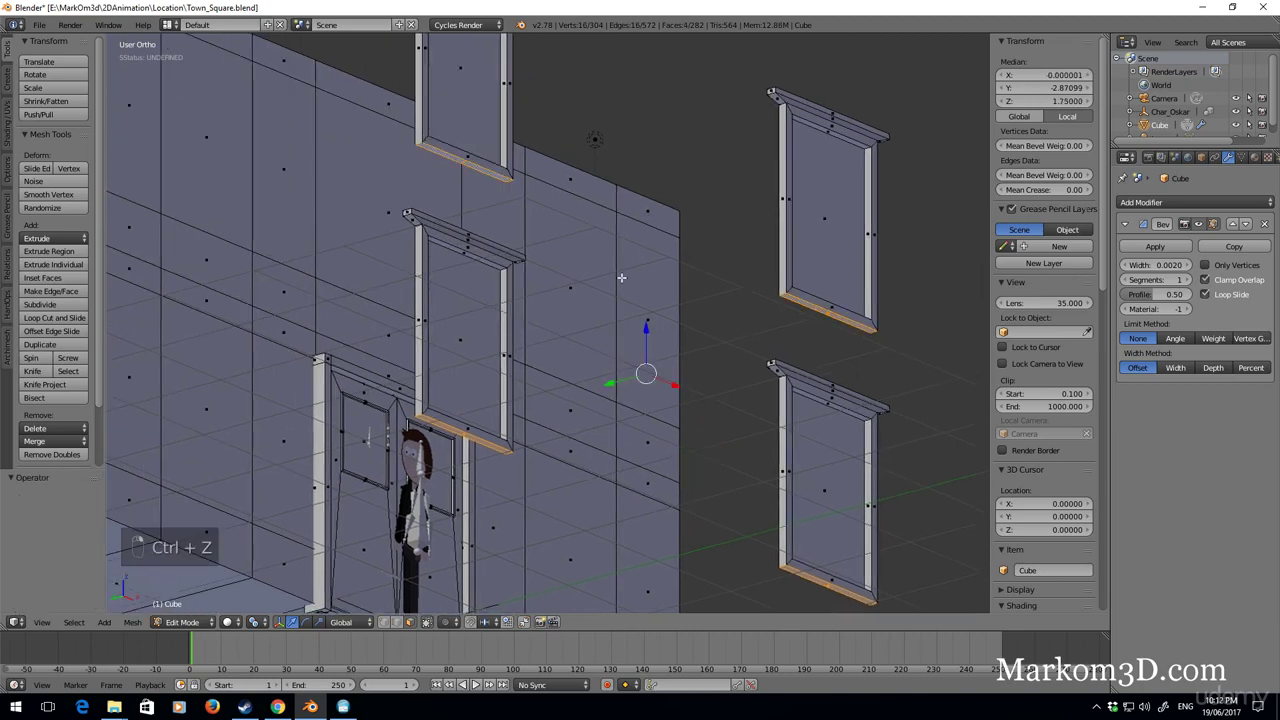
text(e.05)
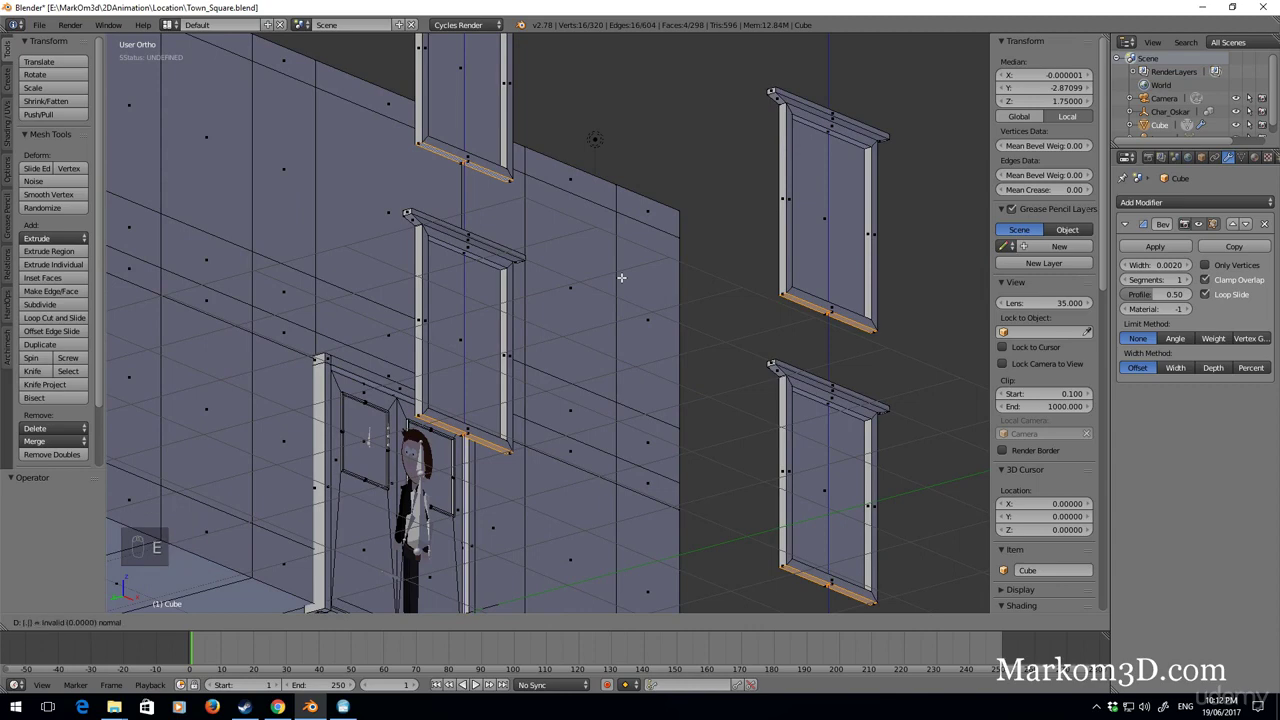
key(Return)
text(e)
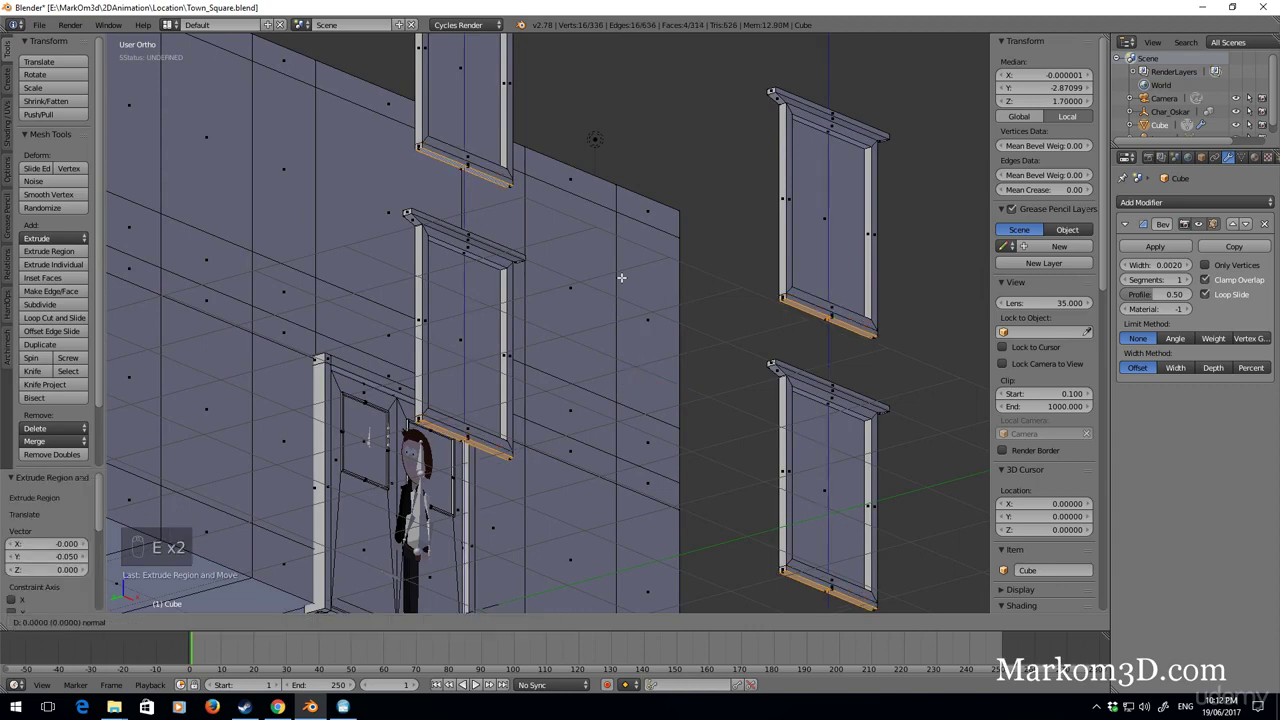
text(.05)
key(Return)
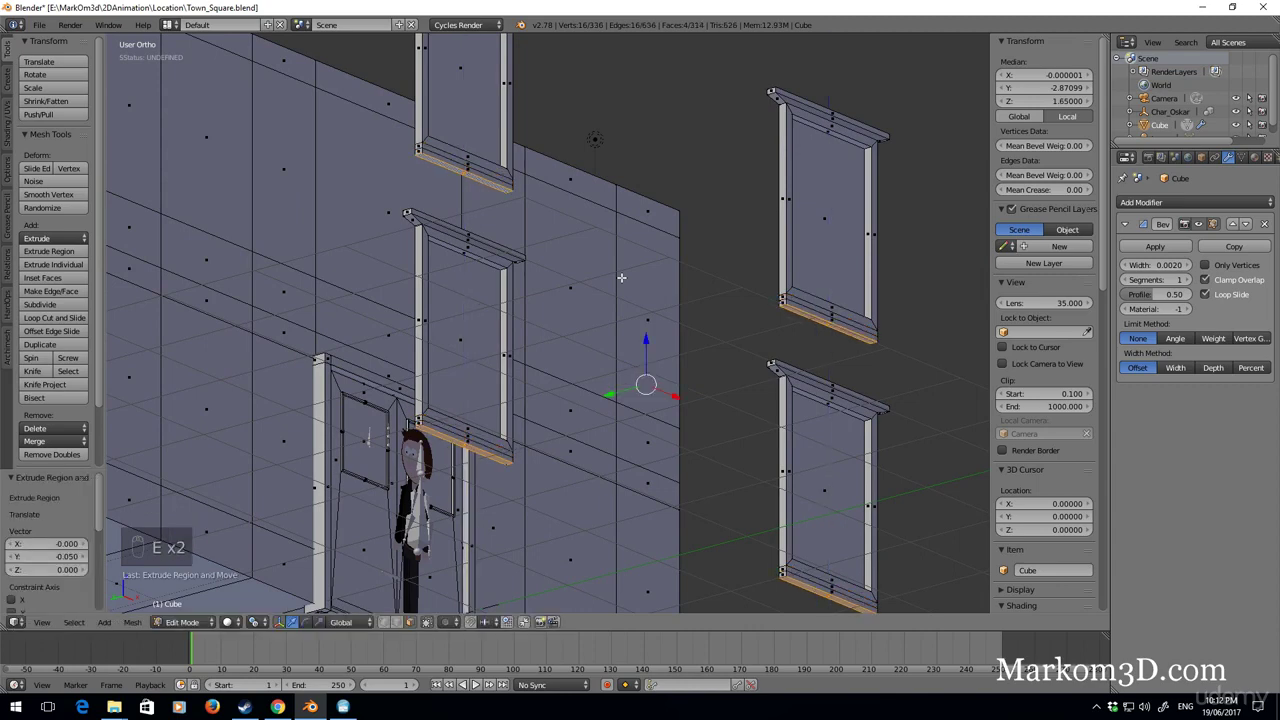
Try to scale only the bottom faces of the four frames by 1.25 in X and Y.
key(s)
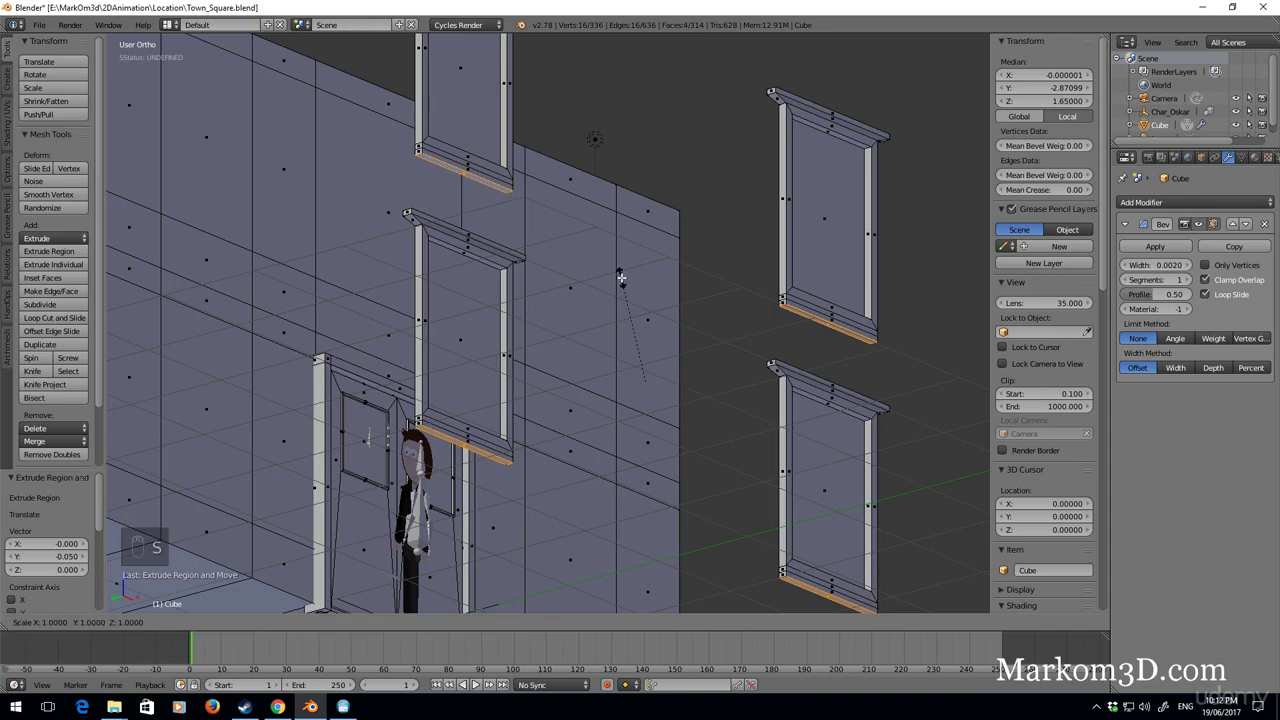
key(shift+z)
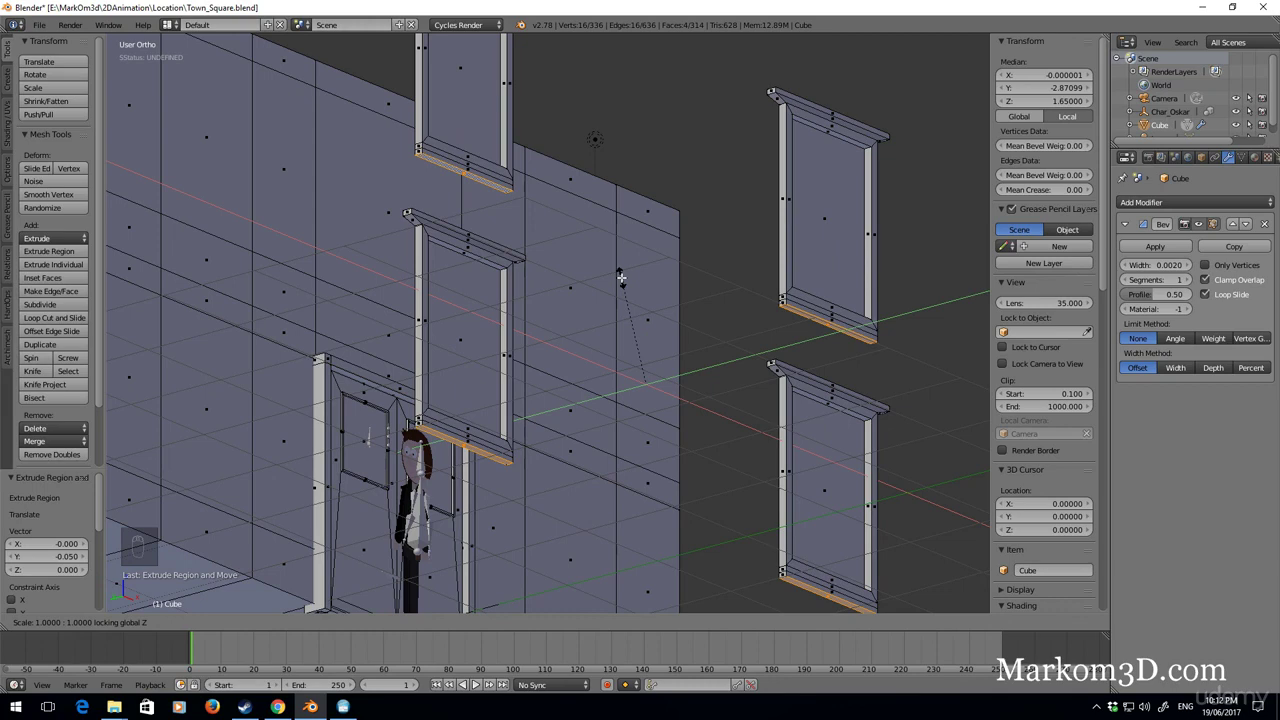
text(1.25)
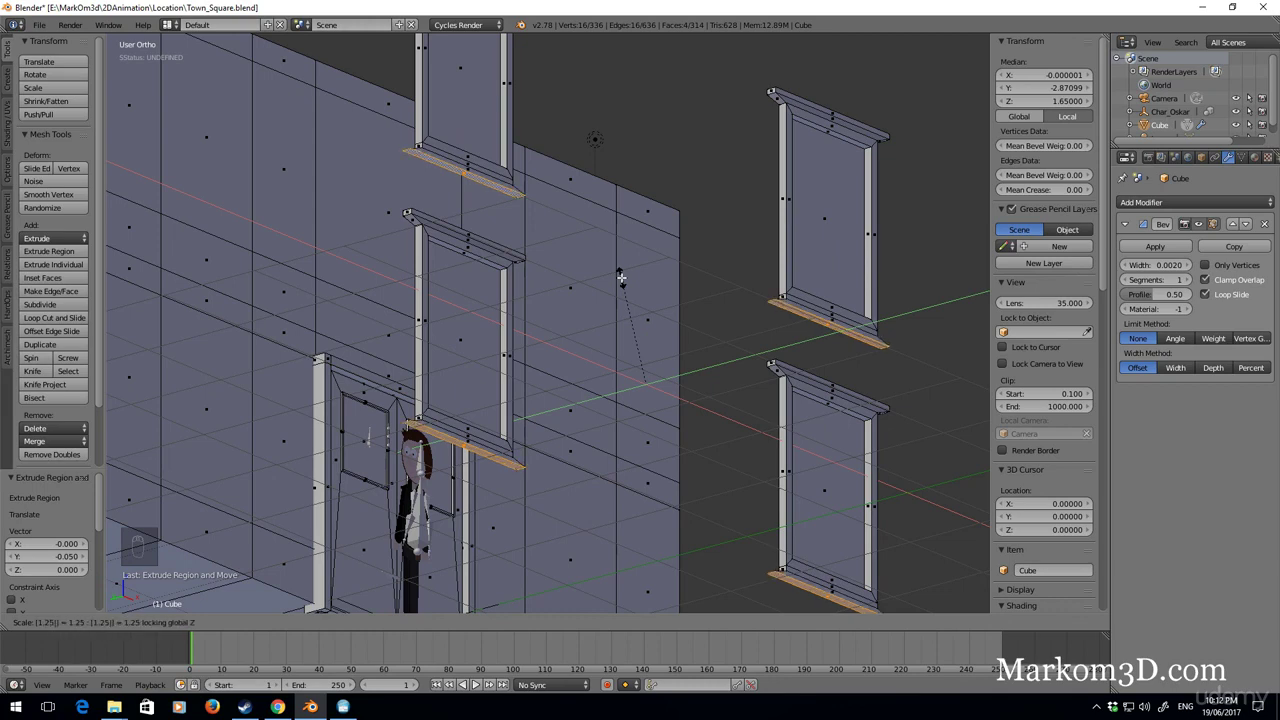
key(Return)
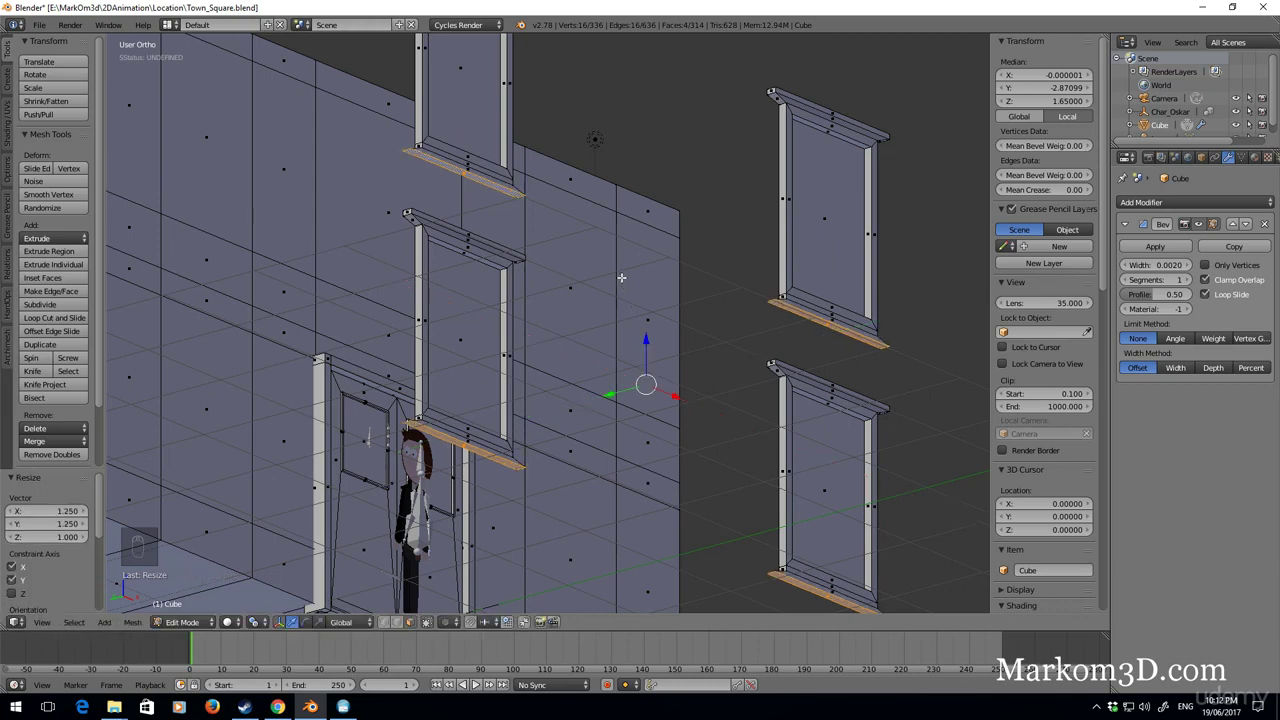
key(ctrl+z)
Select the face loops around the lowest strips of the four window frames and scale them by 1.25 in X and Y.
shift+middle_drag(430, 458, 444, 430)
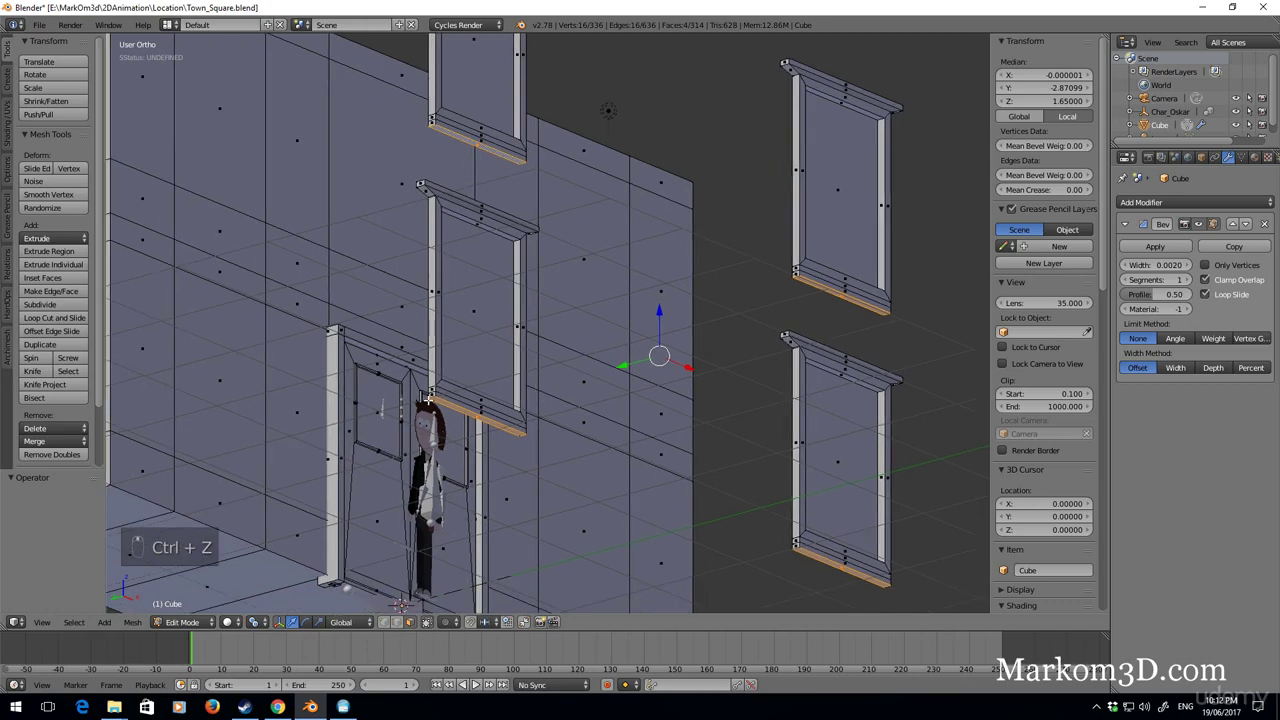
alt+right_click(433, 393)
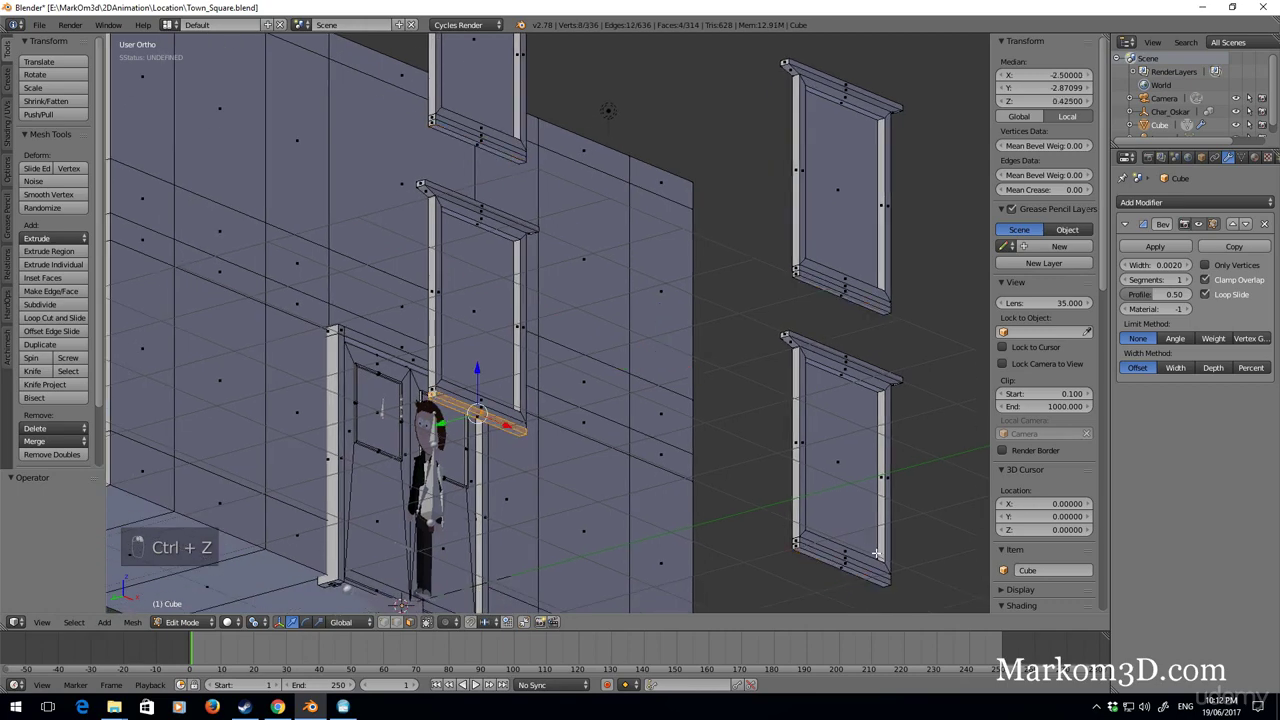
alt+shift+right_click(799, 546)
alt+shift+right_click(797, 271)
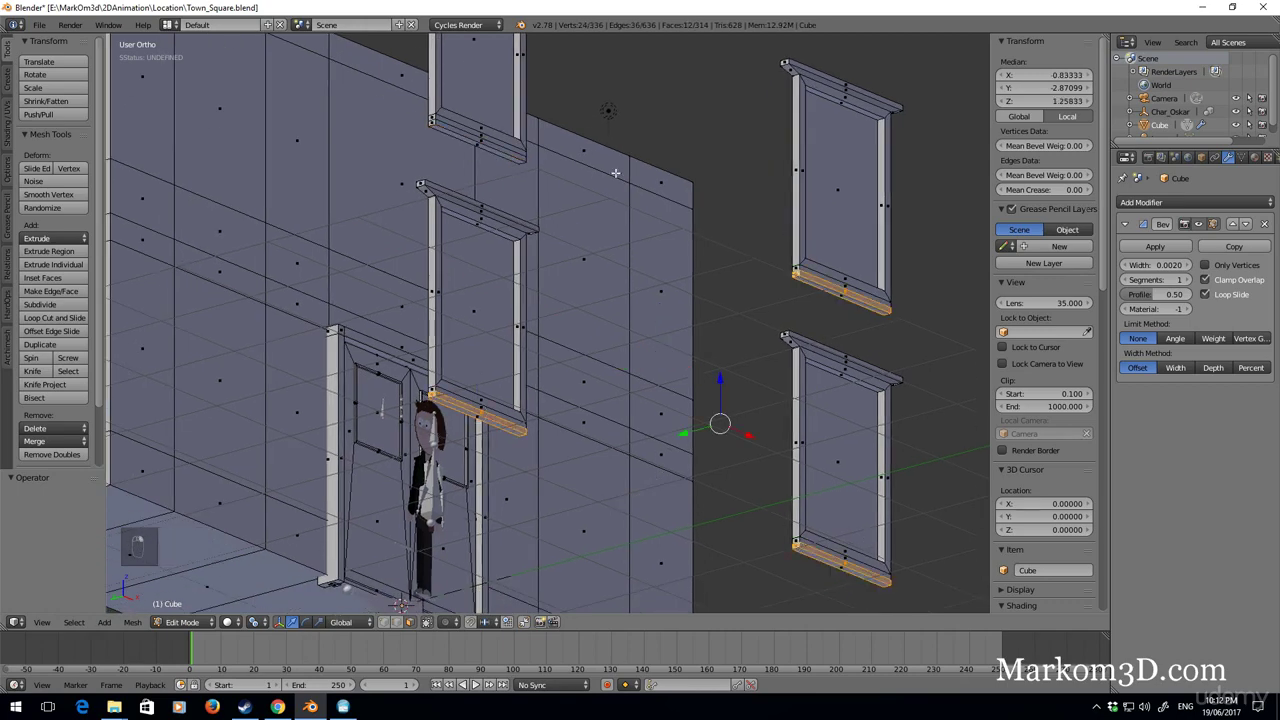
alt+shift+right_click(434, 121)
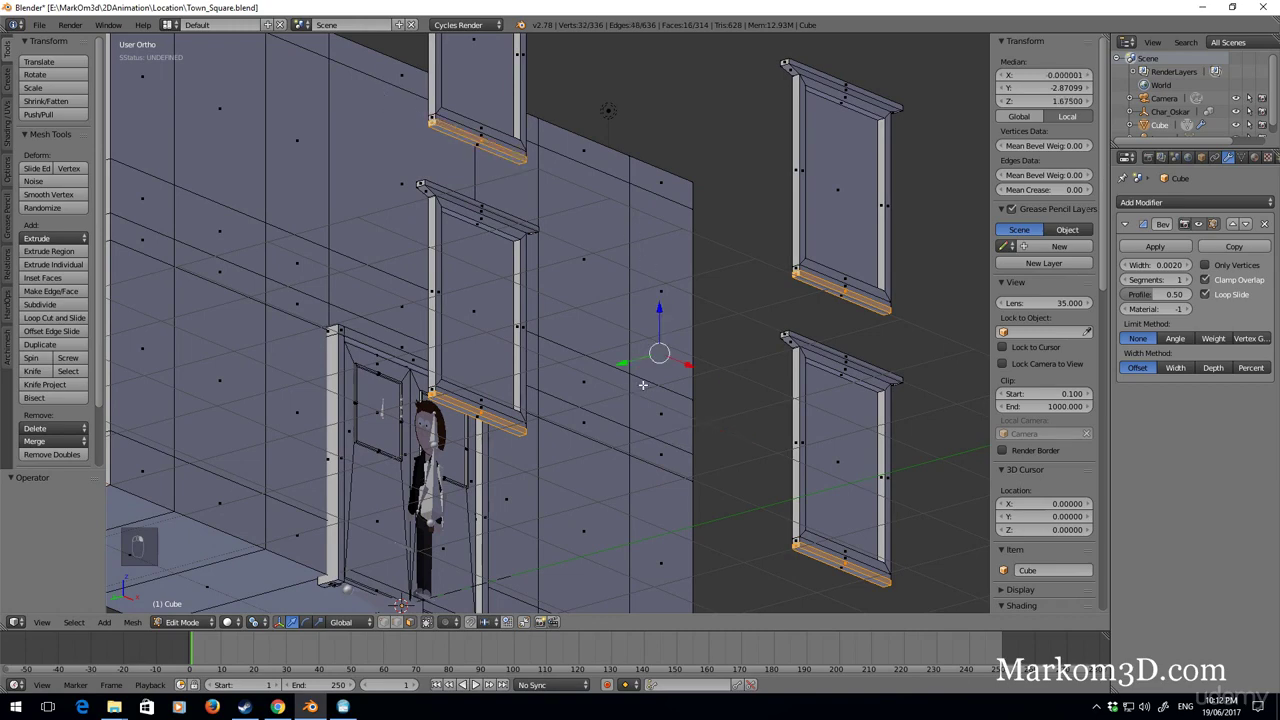
key(s)
key(shift+z)
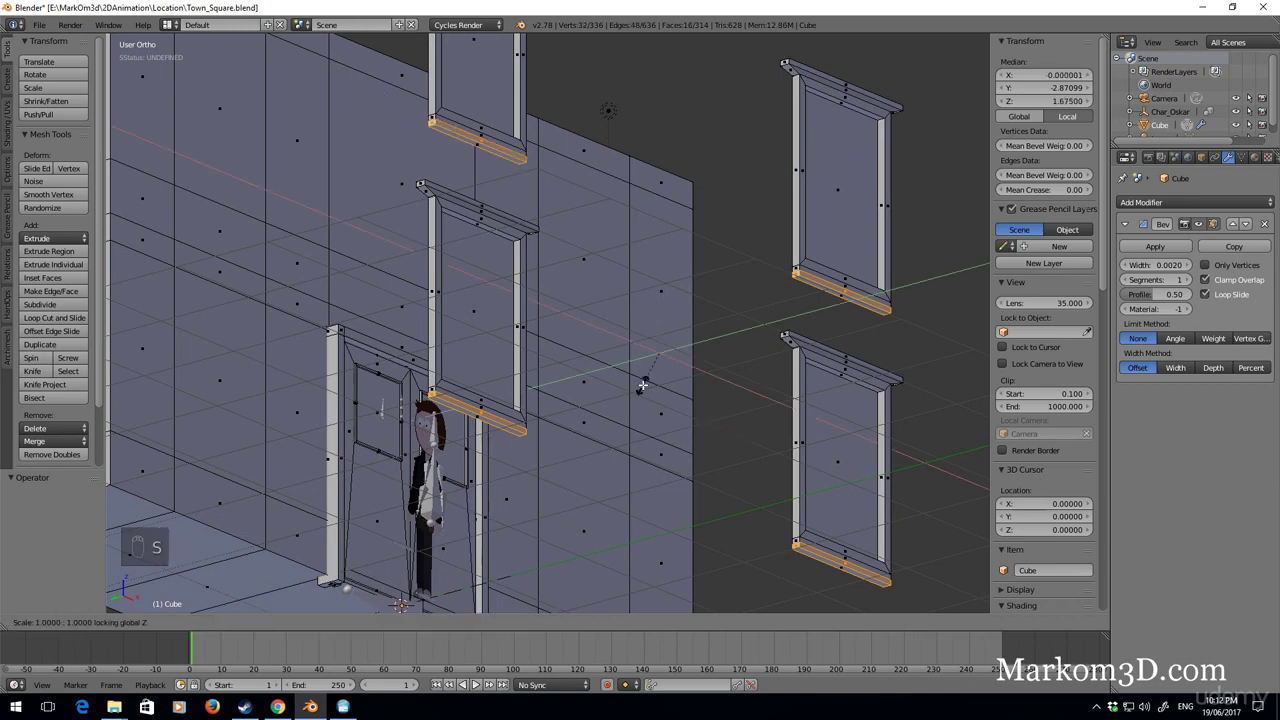
text(1.25)
key(Return)
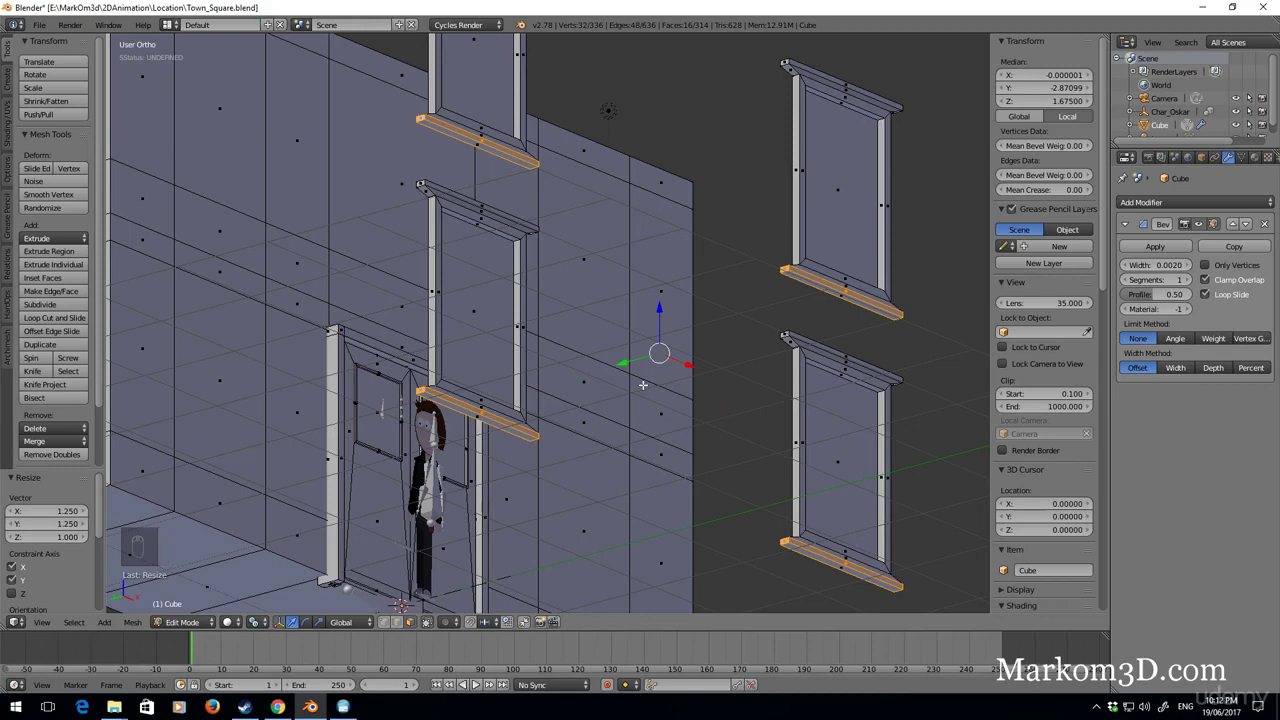
Examine the top ledges and bottom sills of the windows from the front and the side.
key(KP_3)
key(KP_1)
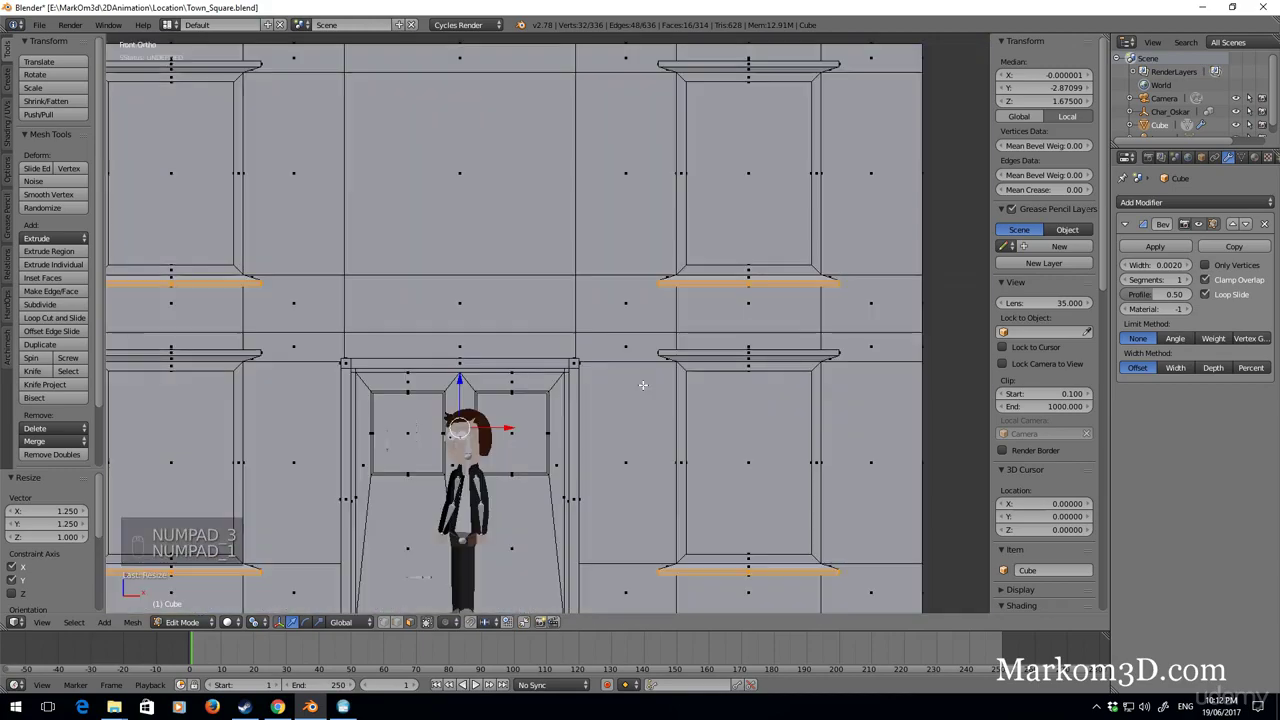
scroll(643, 385, down, 3)
middle_drag(643, 385, 606, 375)
scroll(743, 416, up, 3)
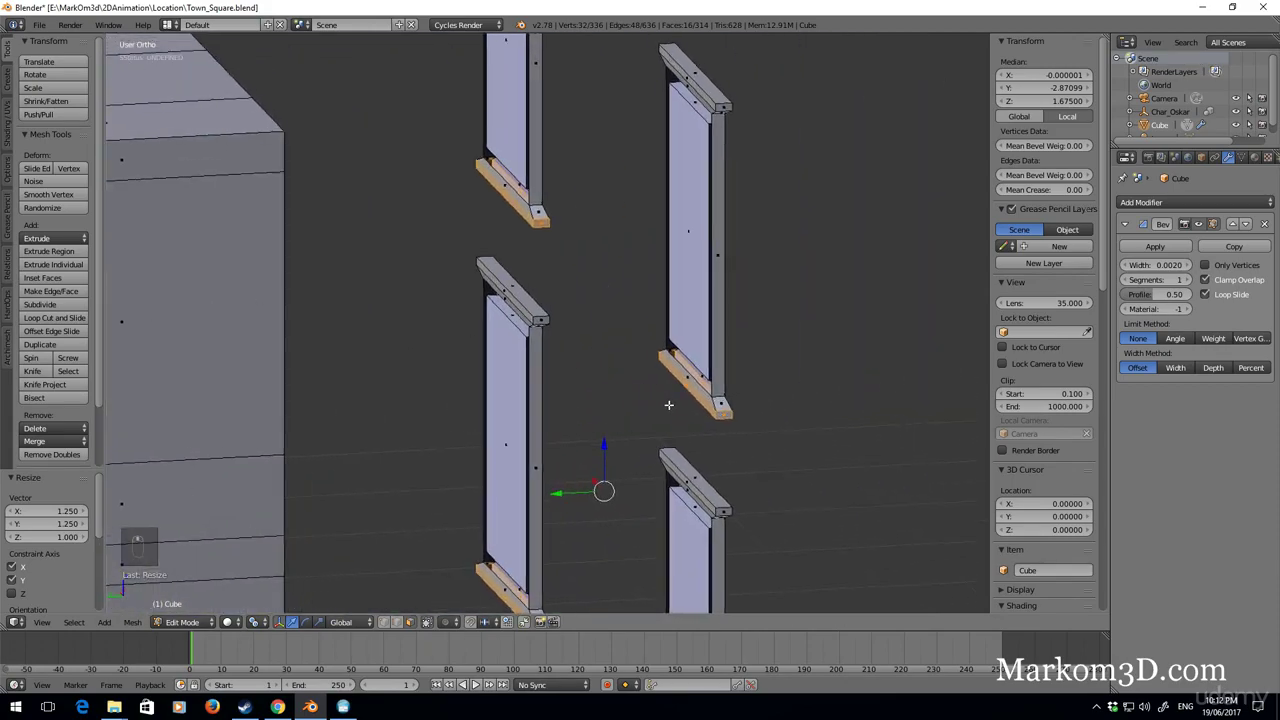
middle_drag(666, 403, 570, 397)
scroll(483, 455, down, 4)
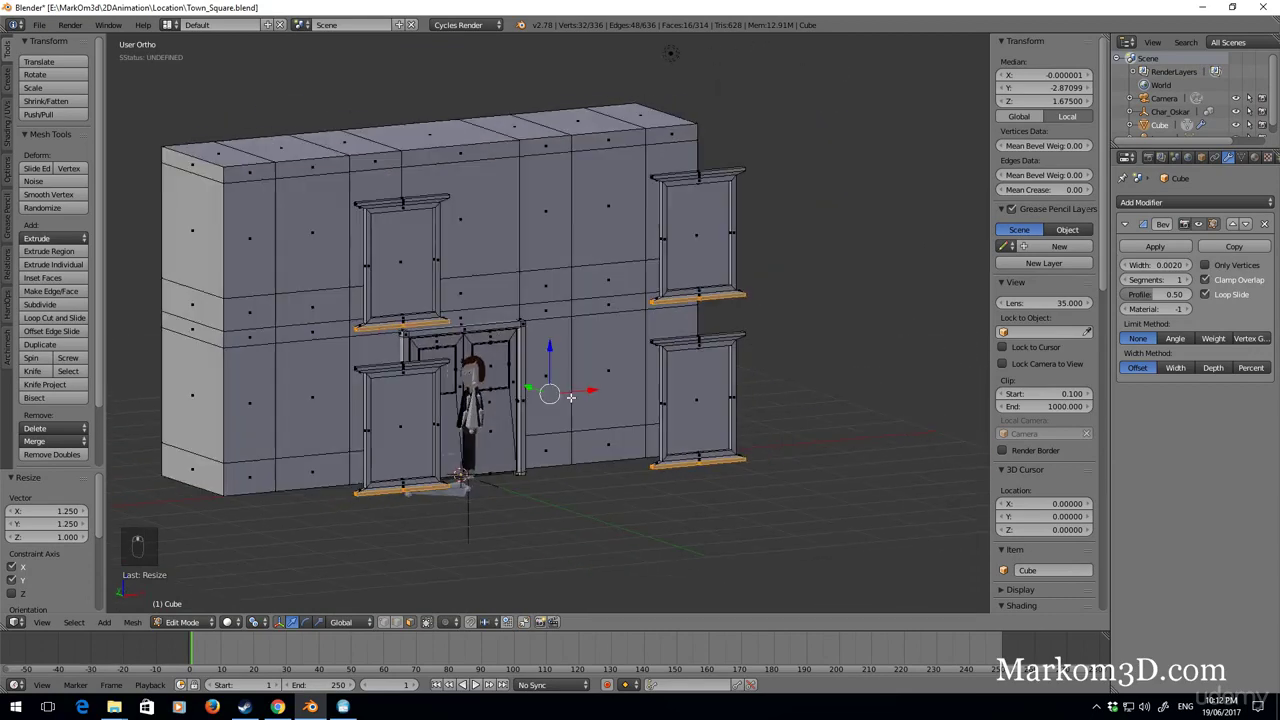
Select all linked geometry of the four windows and scale each window by 1.05.
right_click(405, 445)
shift+right_click(400, 262)
shift+right_click(697, 236)
shift+right_click(700, 404)
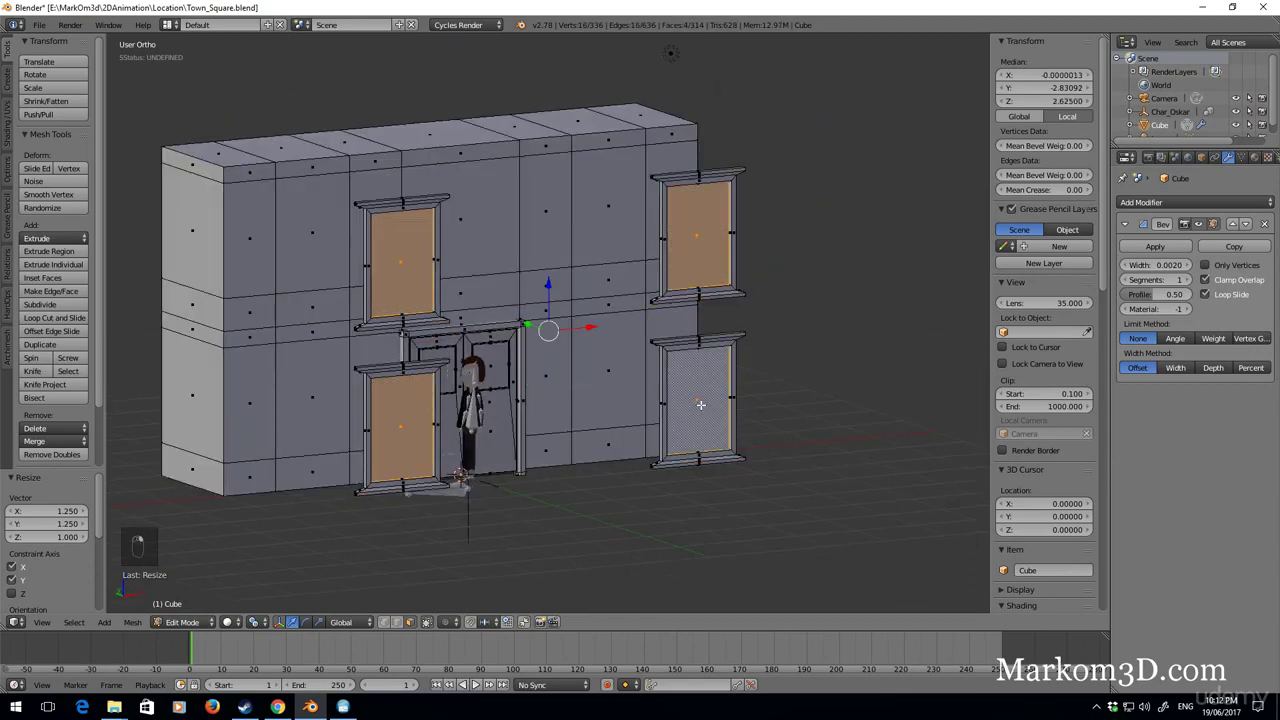
key(ctrl+l)
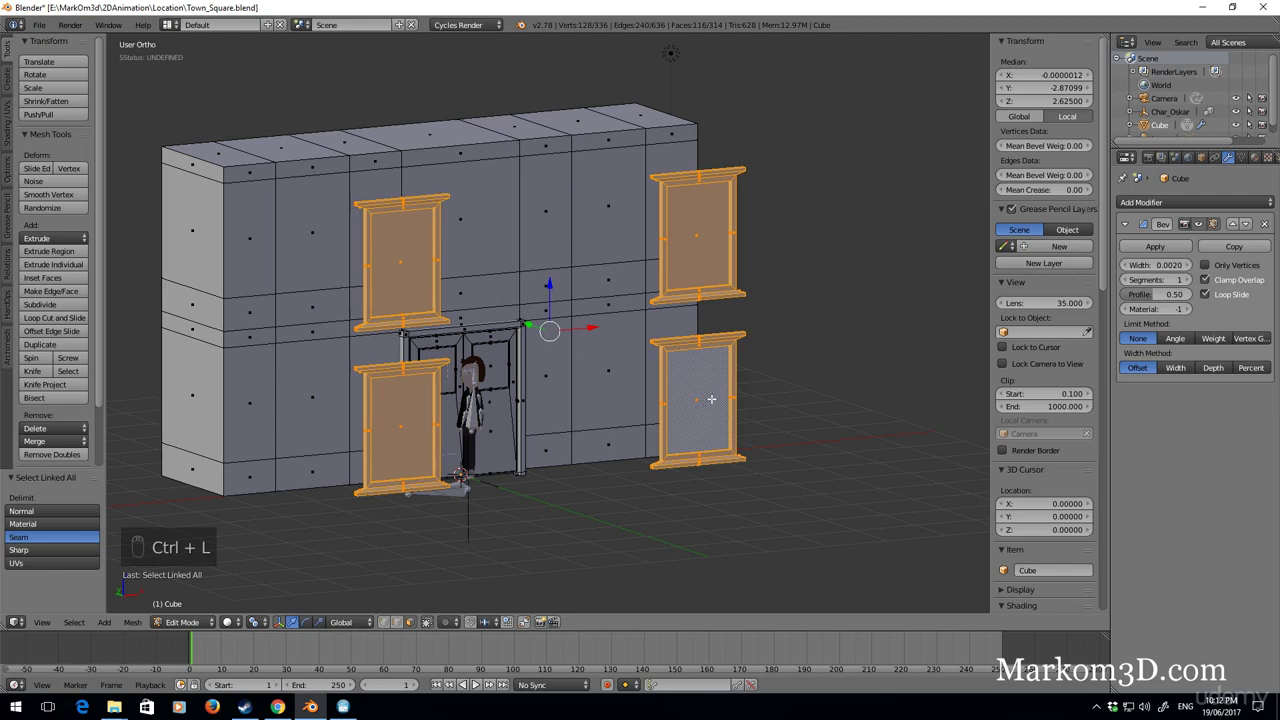
key(s)
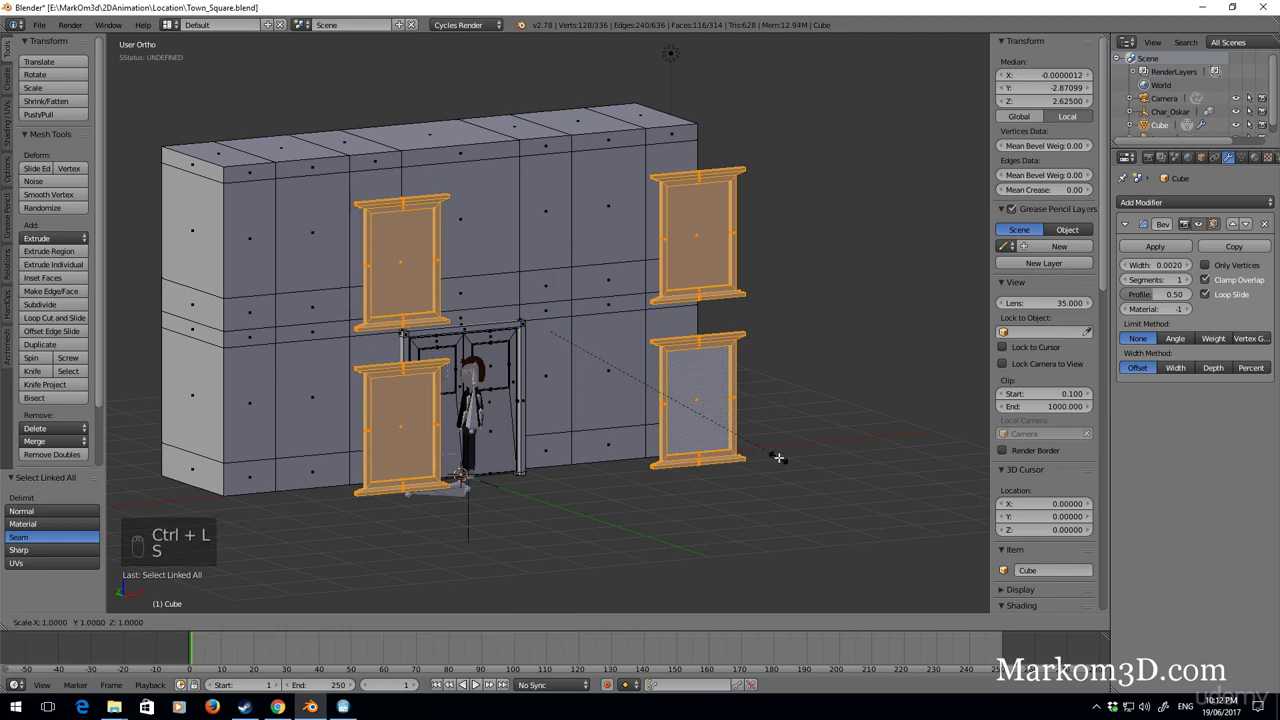
text(1.)
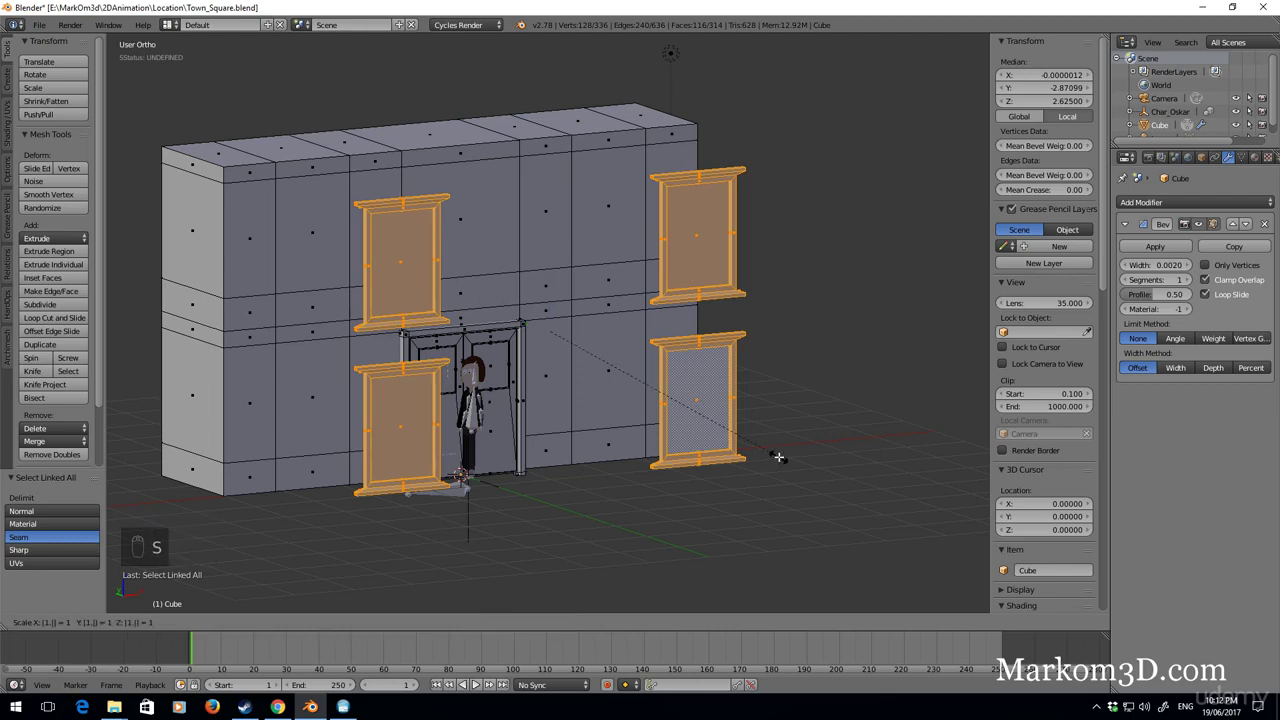
text(05)
key(Return)
middle_drag(636, 461, 542, 357)
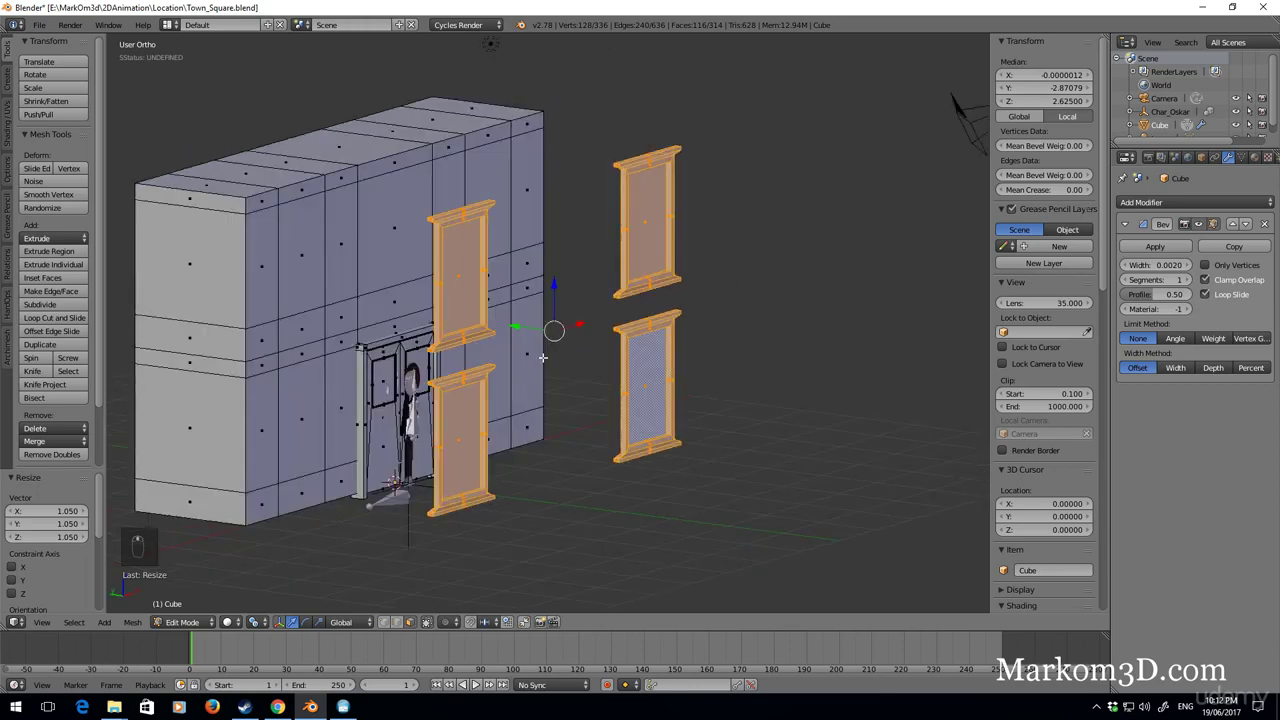
Move the four selected windows along Y until they sit against the front wall of the building.
key(g)
key(y)
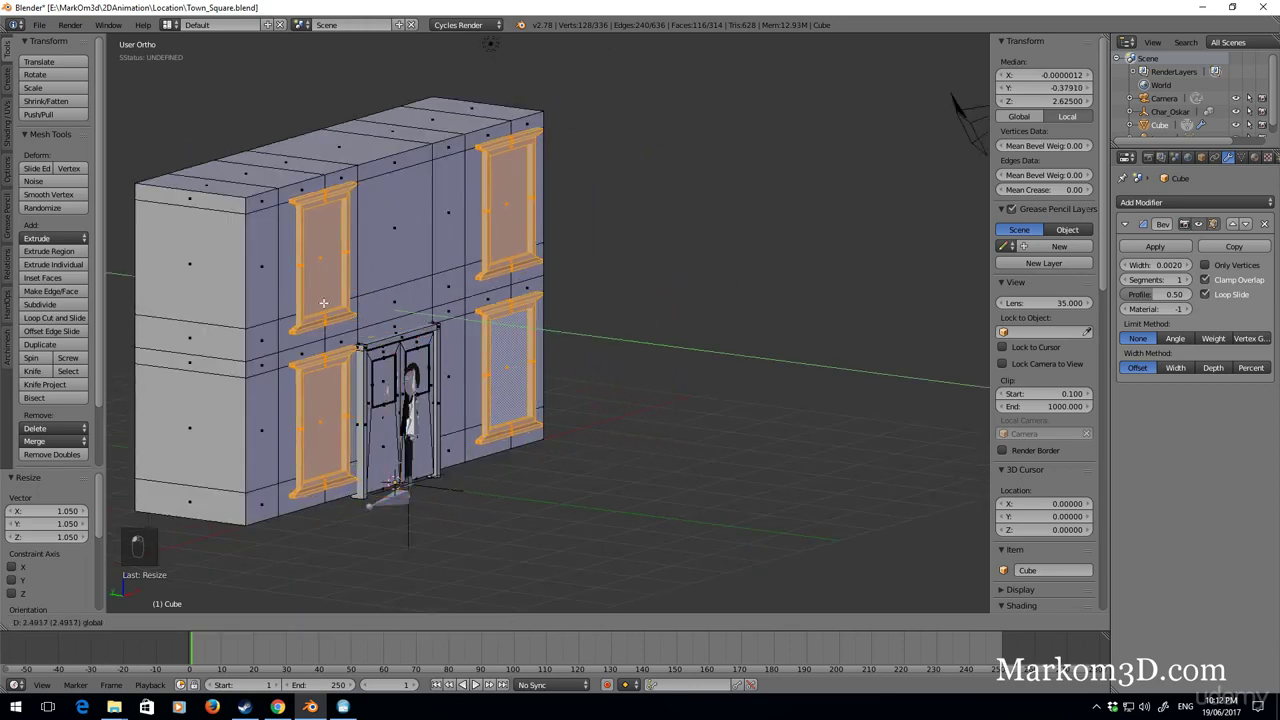
click(338, 334)
middle_drag(338, 334, 358, 318)
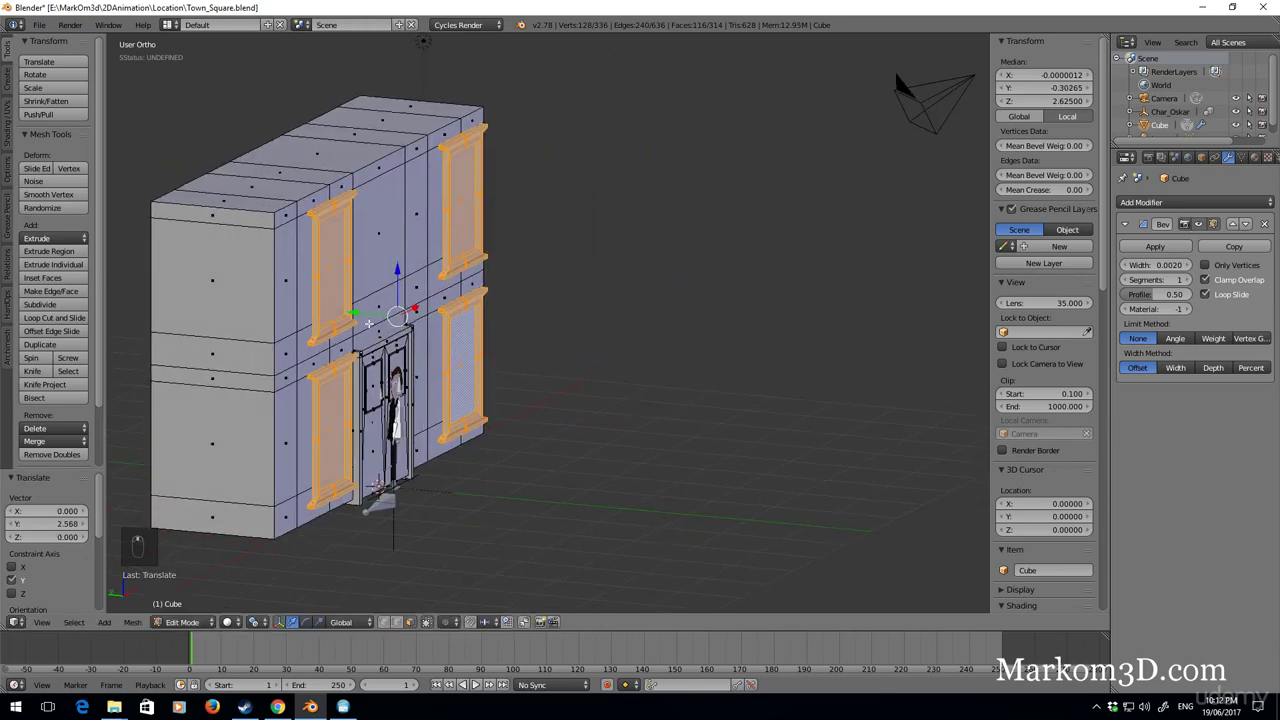
key(g)
key(y)
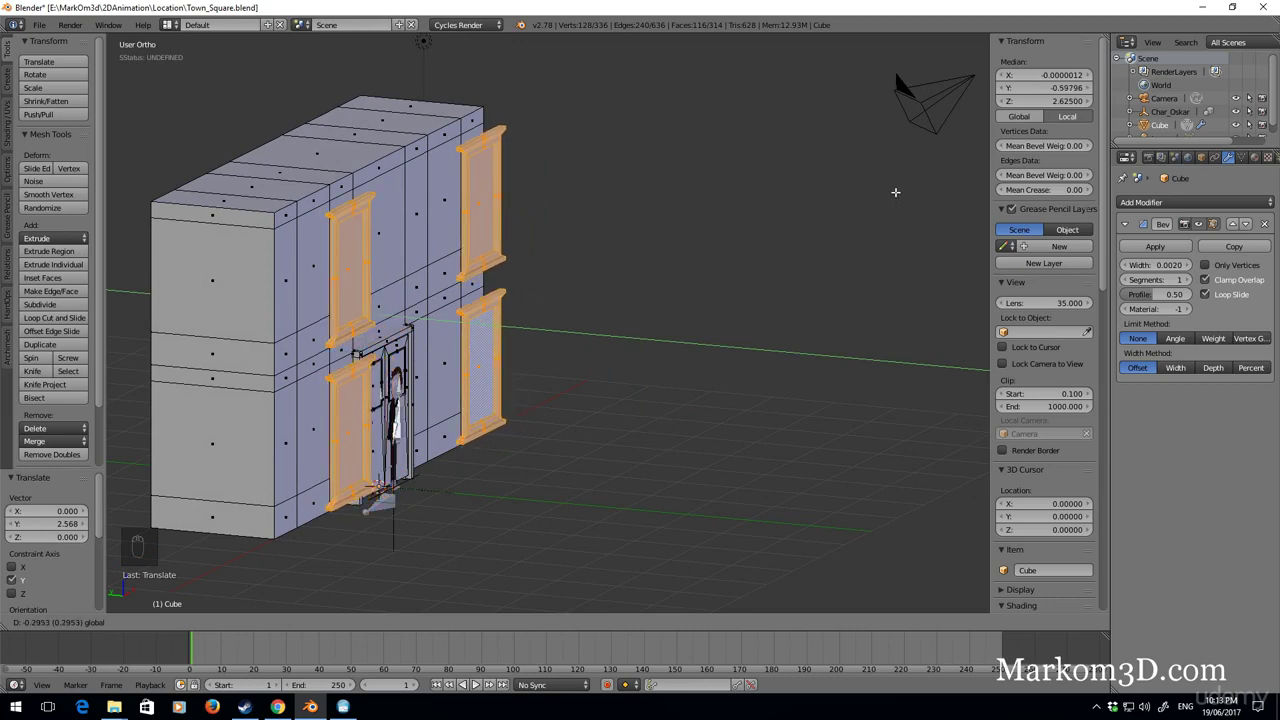
click(548, 211)
Examine how the windows sit on the facade from the side, the front and an angle, in both Object and Edit Mode.
key(KP_3)
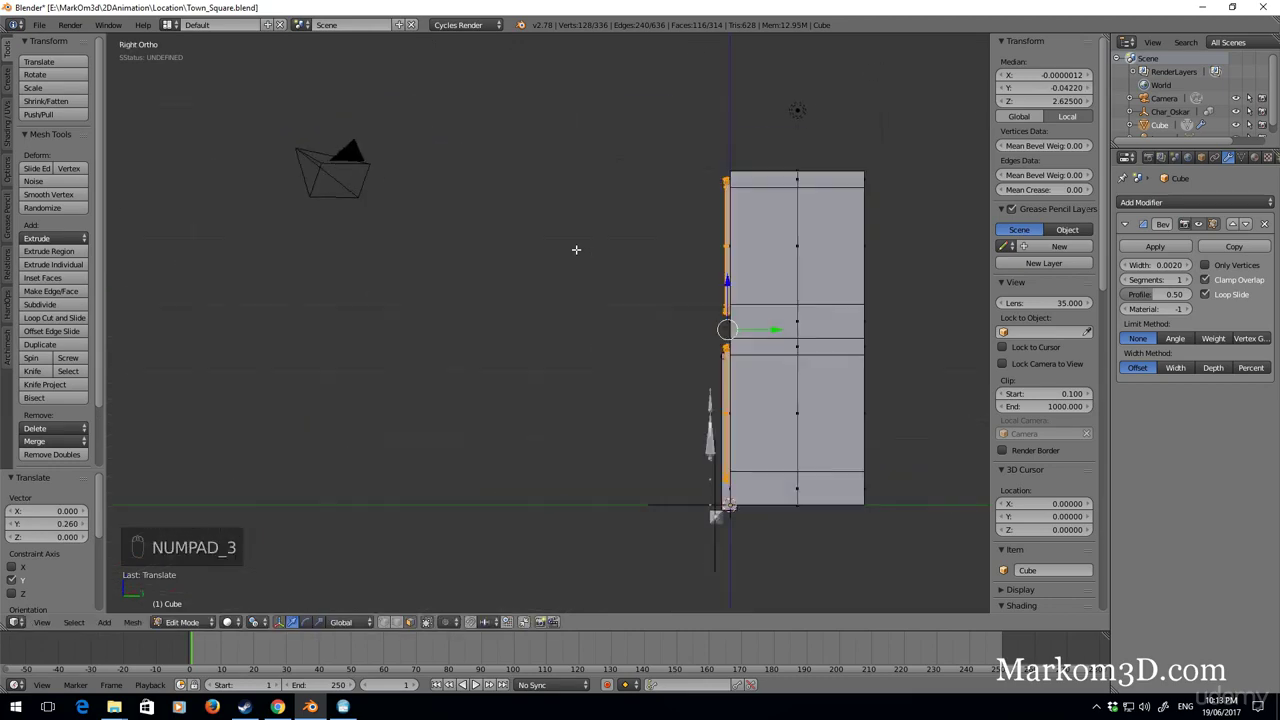
key(KP_1)
scroll(702, 253, up, 3)
key(z)
key(z)
key(z)
key(Tab)
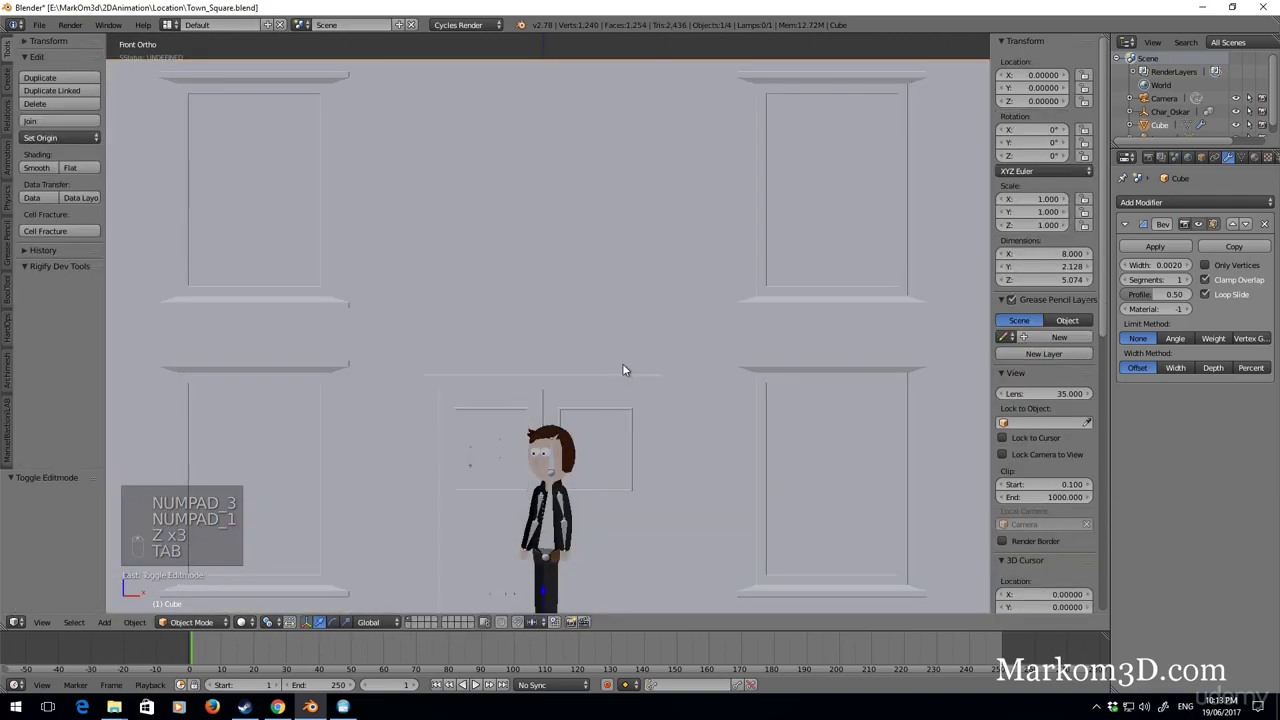
mouse_move(622, 363)
middle_down()
mouse_move(643, 389)
mouse_move(677, 396)
mouse_move(570, 381)
middle_up()
scroll(677, 396, down, 5)
key(Tab)
scroll(655, 363, up, 5)
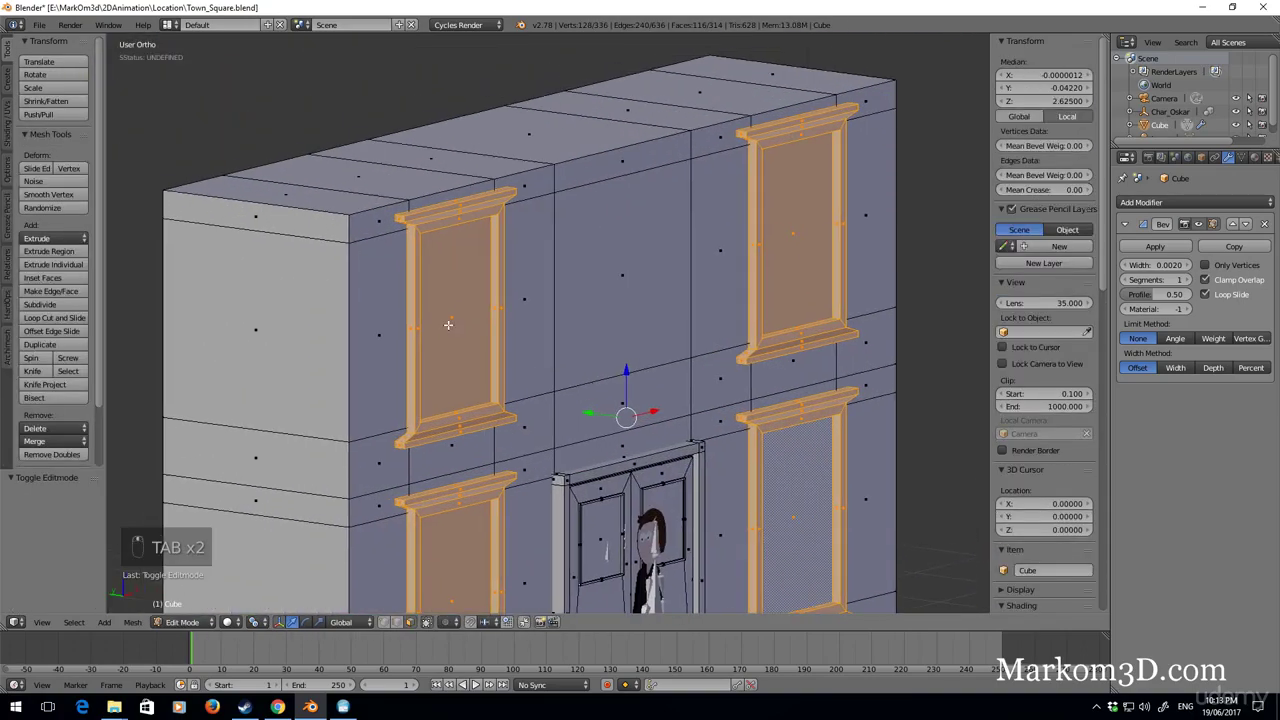
Duplicate the whole upper-left window along X to above the door and set the copy's median X to 0.
right_click(457, 352)
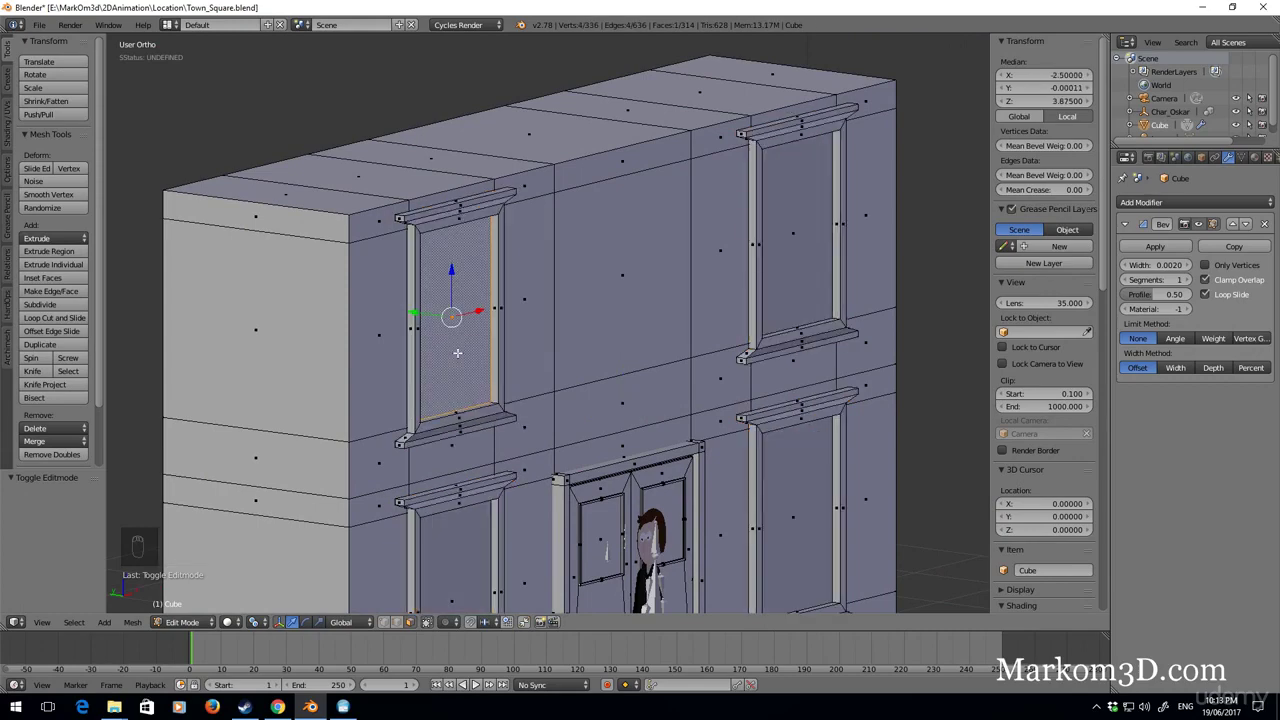
key(ctrl+l)
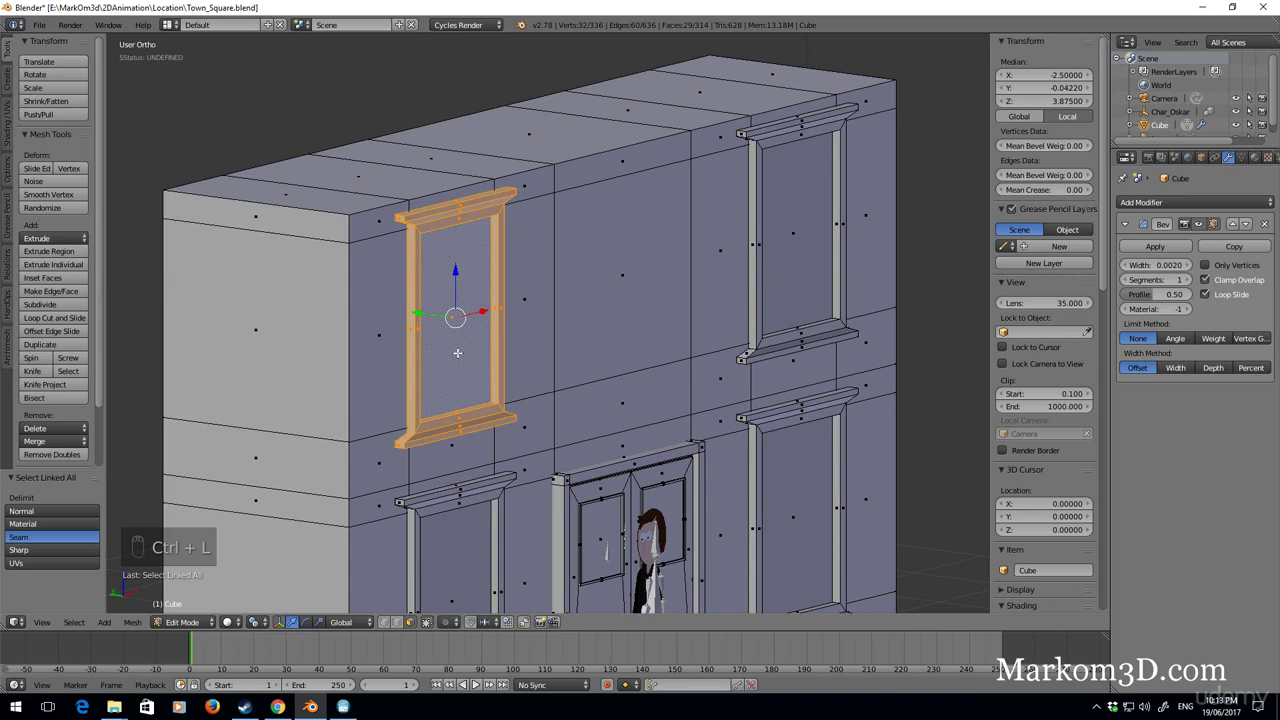
key(KP_3)
key(KP_1)
shift+middle_drag(746, 381, 711, 388)
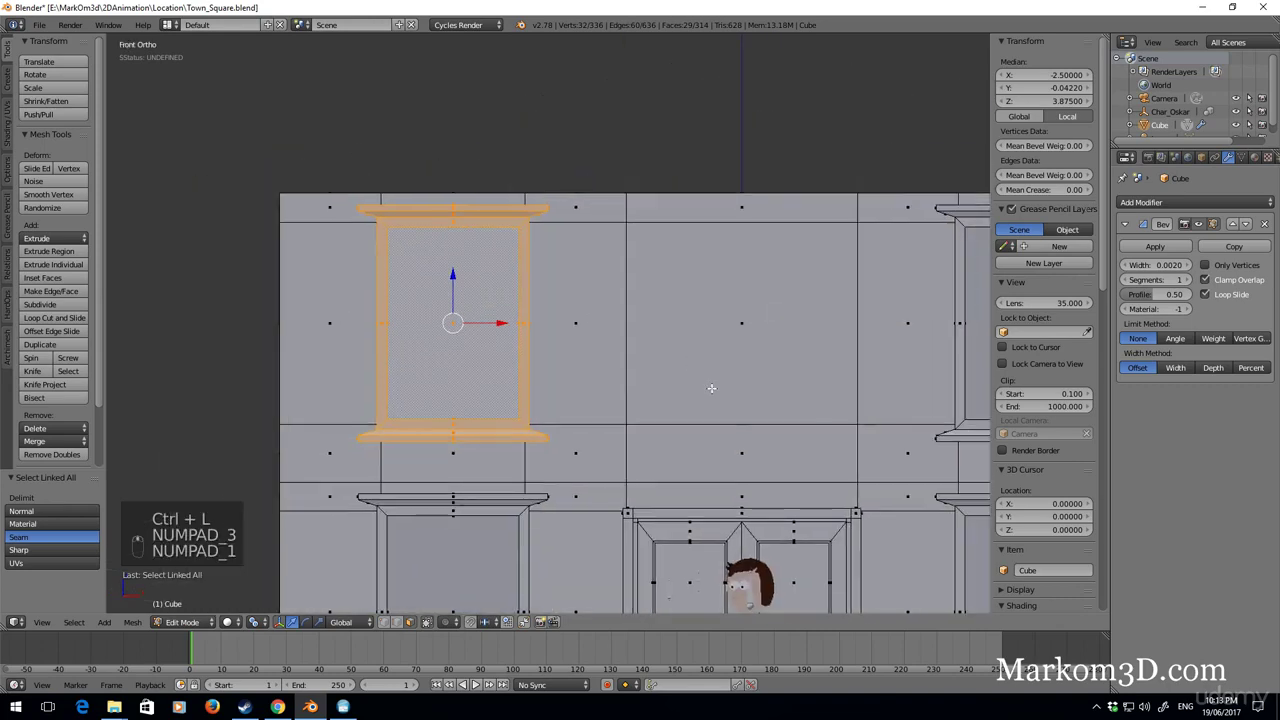
key(shift+d)
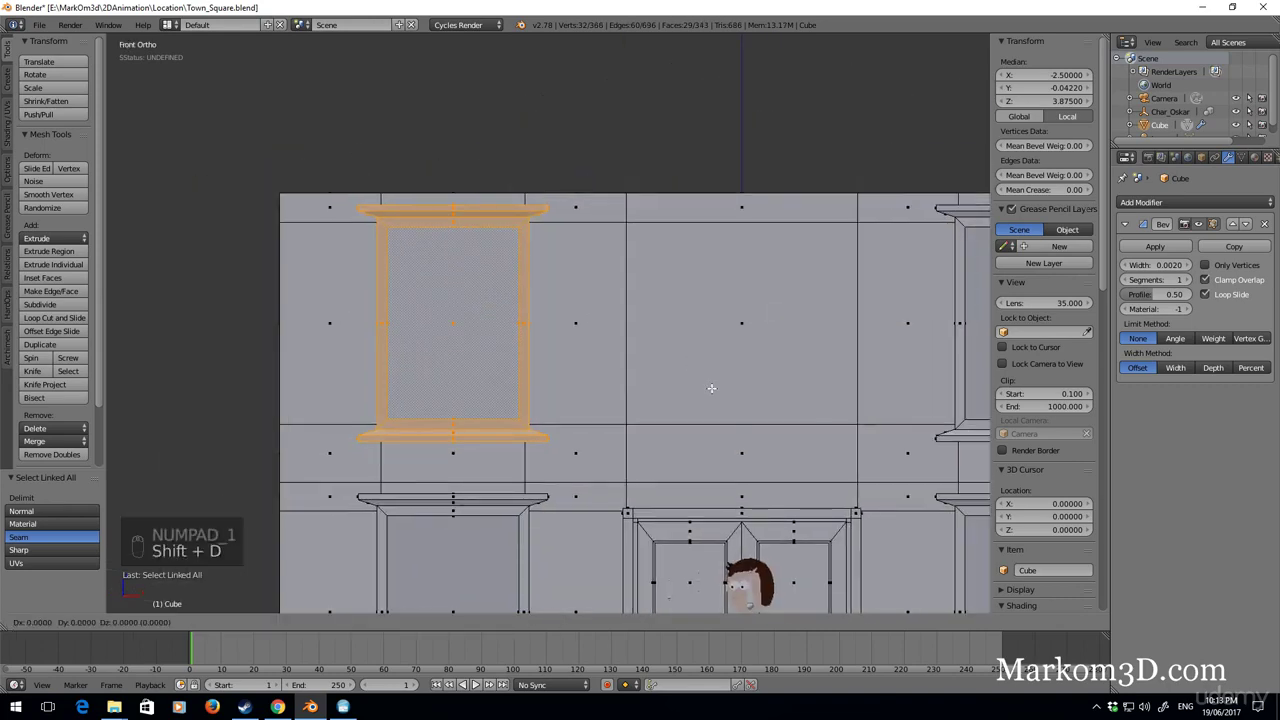
key(x)
click(189, 279)
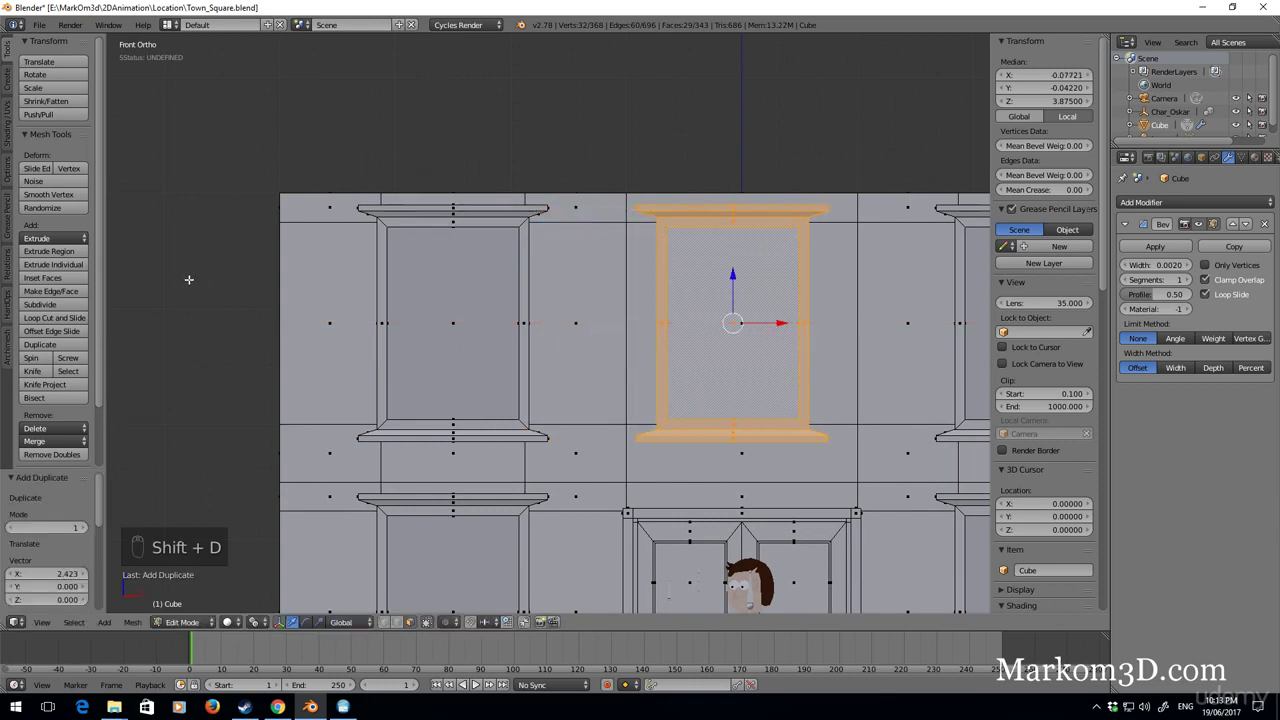
click(1061, 77)
text(0)
key(Return)
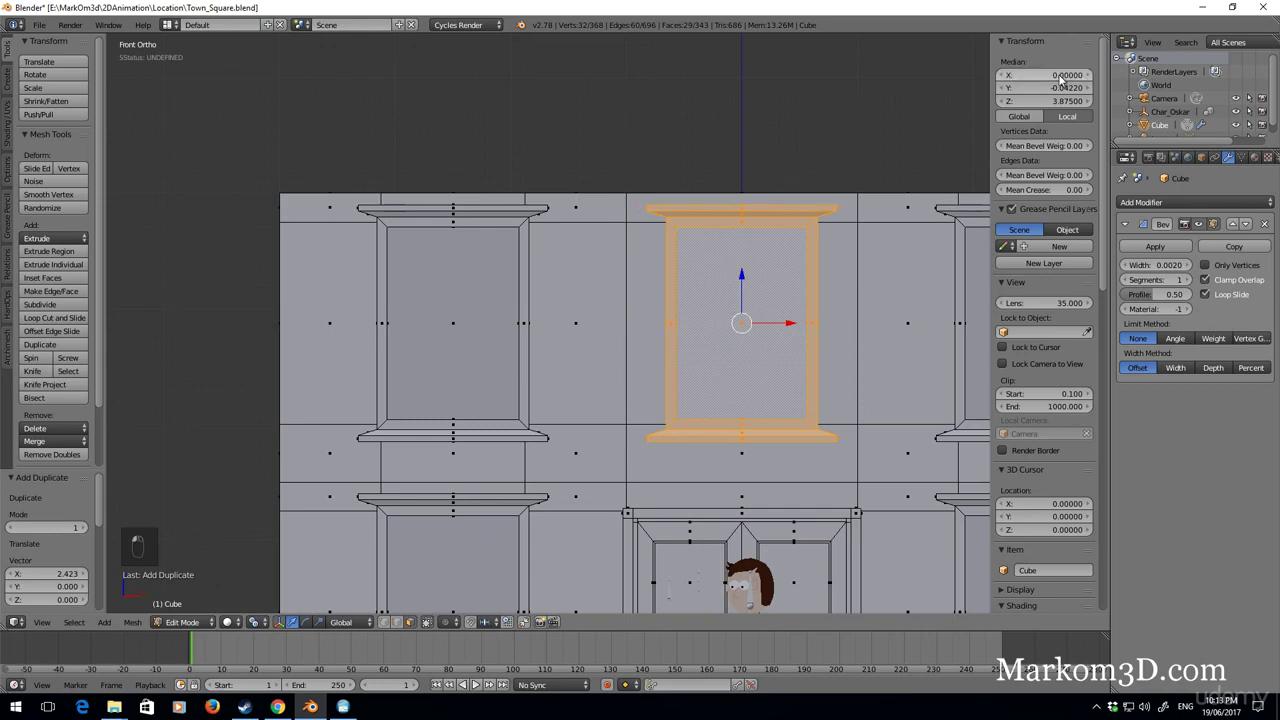
Examine the facade with the added middle window in Object Mode from the front, up close and at an angle.
scroll(837, 533, down, 4)
key(z)
key(z)
key(z)
key(Tab)
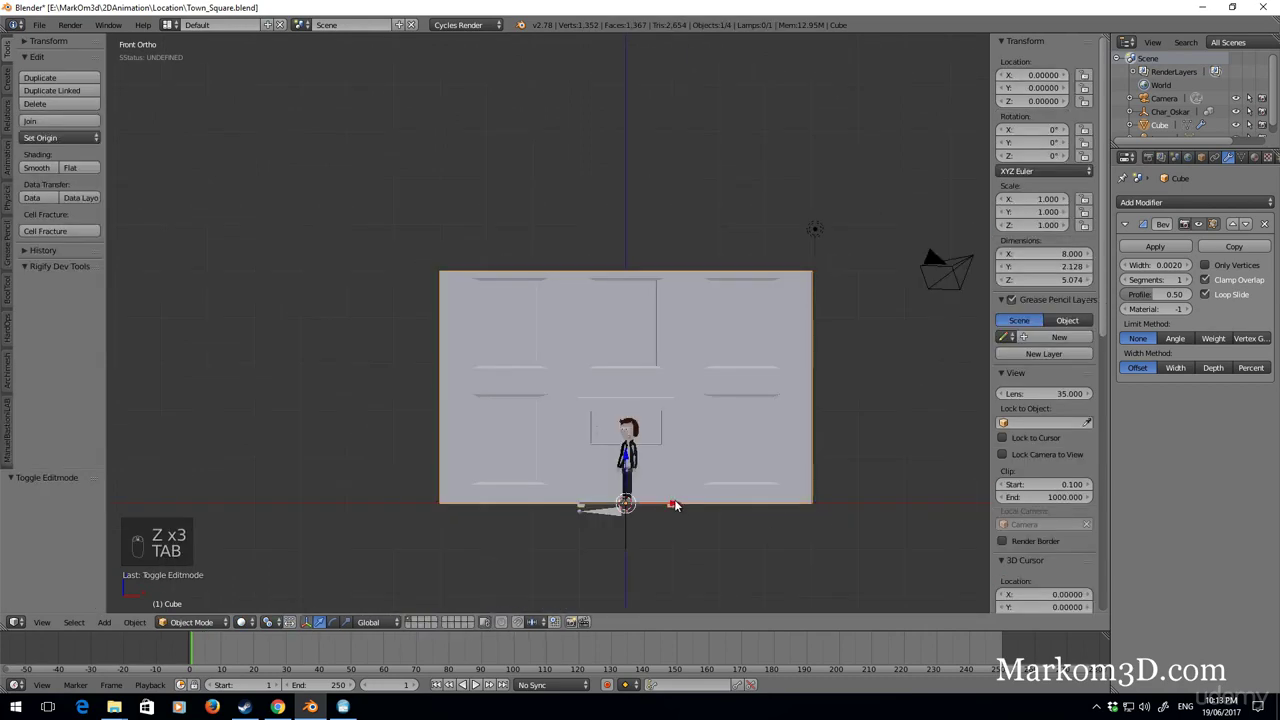
mouse_move(820, 490)
middle_down()
mouse_move(760, 531)
mouse_move(640, 526)
mouse_move(782, 531)
mouse_move(614, 516)
mouse_move(684, 521)
middle_up()
scroll(684, 518, up, 6)
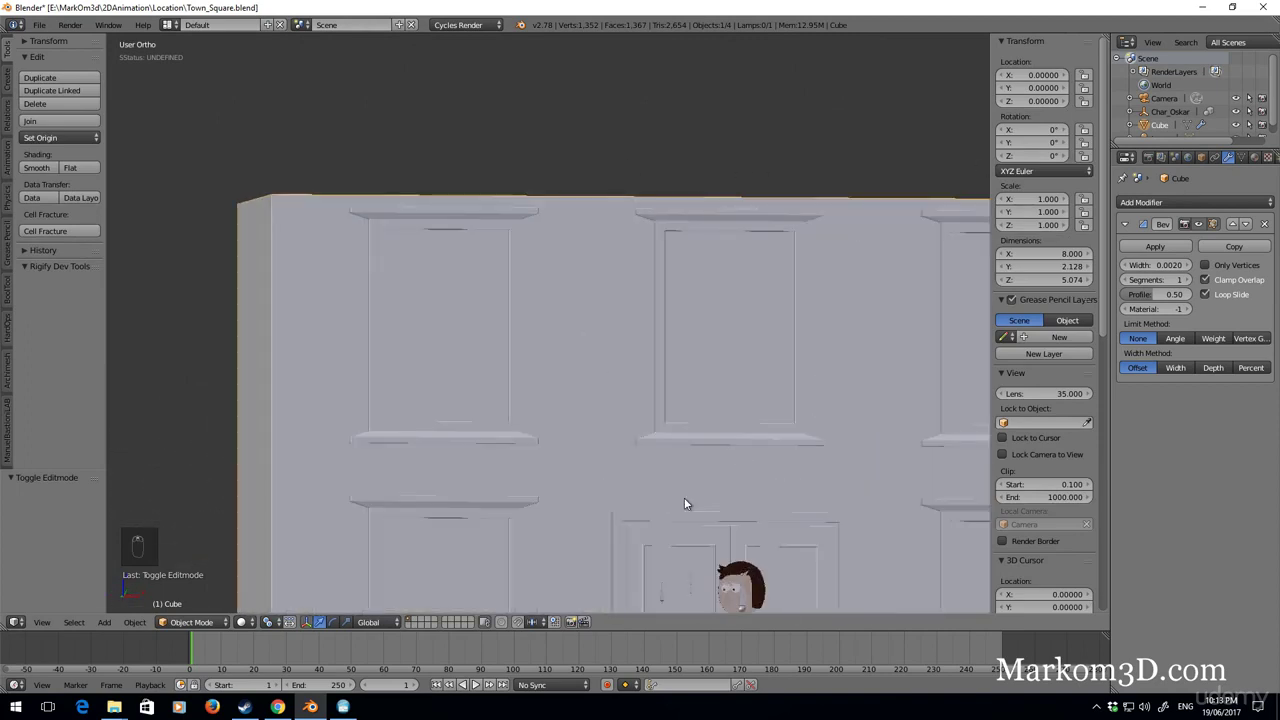
scroll(502, 346, down, 6)
middle_drag(503, 517, 454, 606)
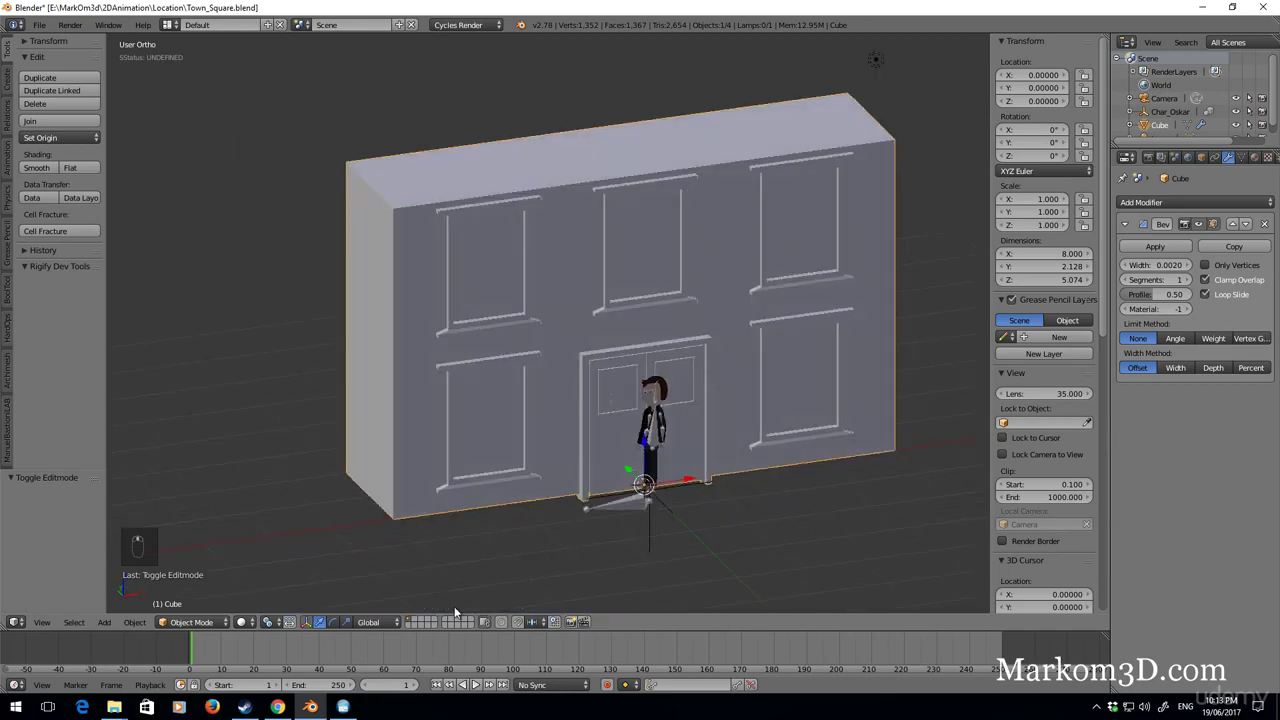
Select the pane faces of all five windows, duplicate them and move the copies about 4.82 along negative Y, in front of the building.
key(Tab)
right_click(488, 264)
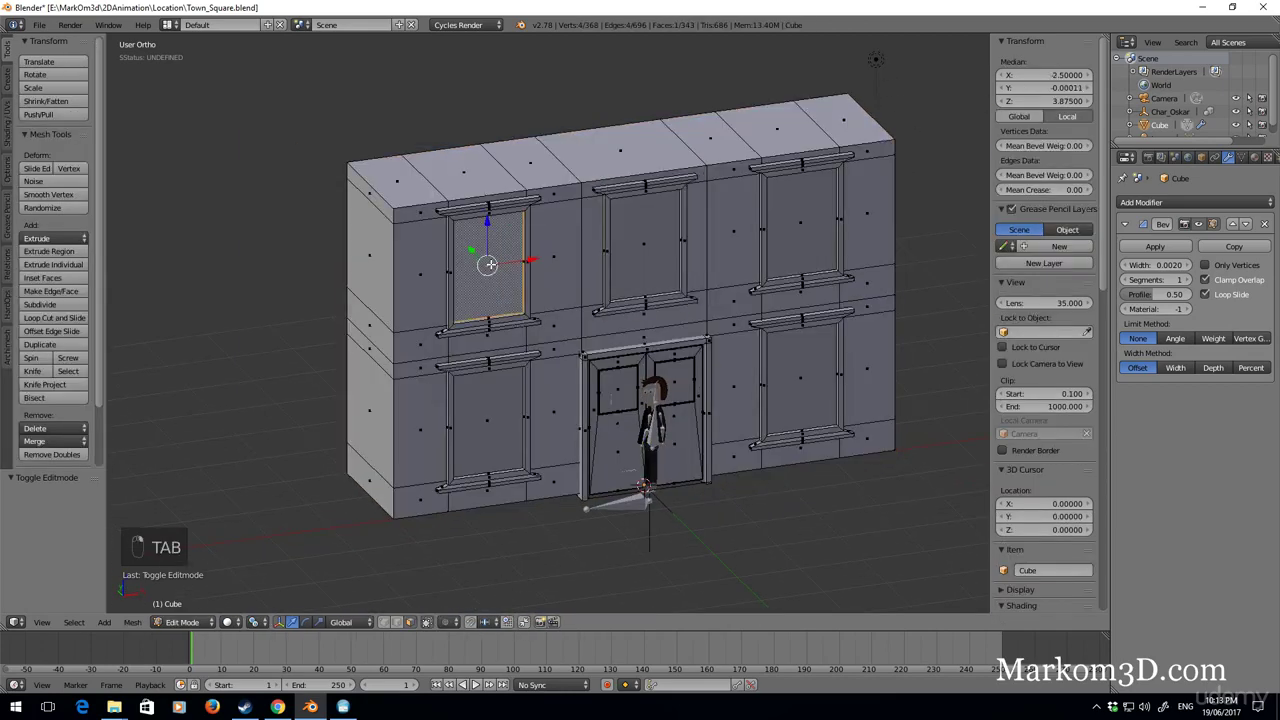
shift+right_click(646, 256)
shift+right_click(802, 225)
shift+right_click(802, 385)
shift+right_click(488, 420)
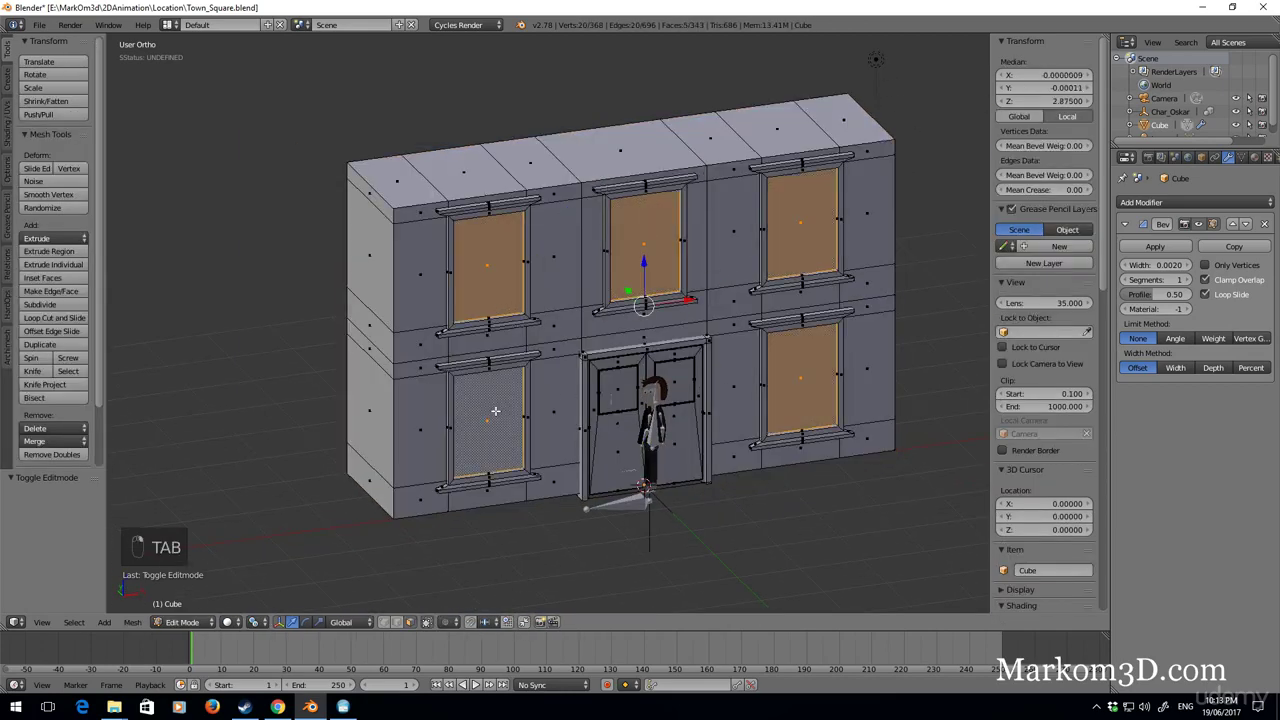
middle_drag(488, 420, 652, 432)
key(shift+d)
key(x)
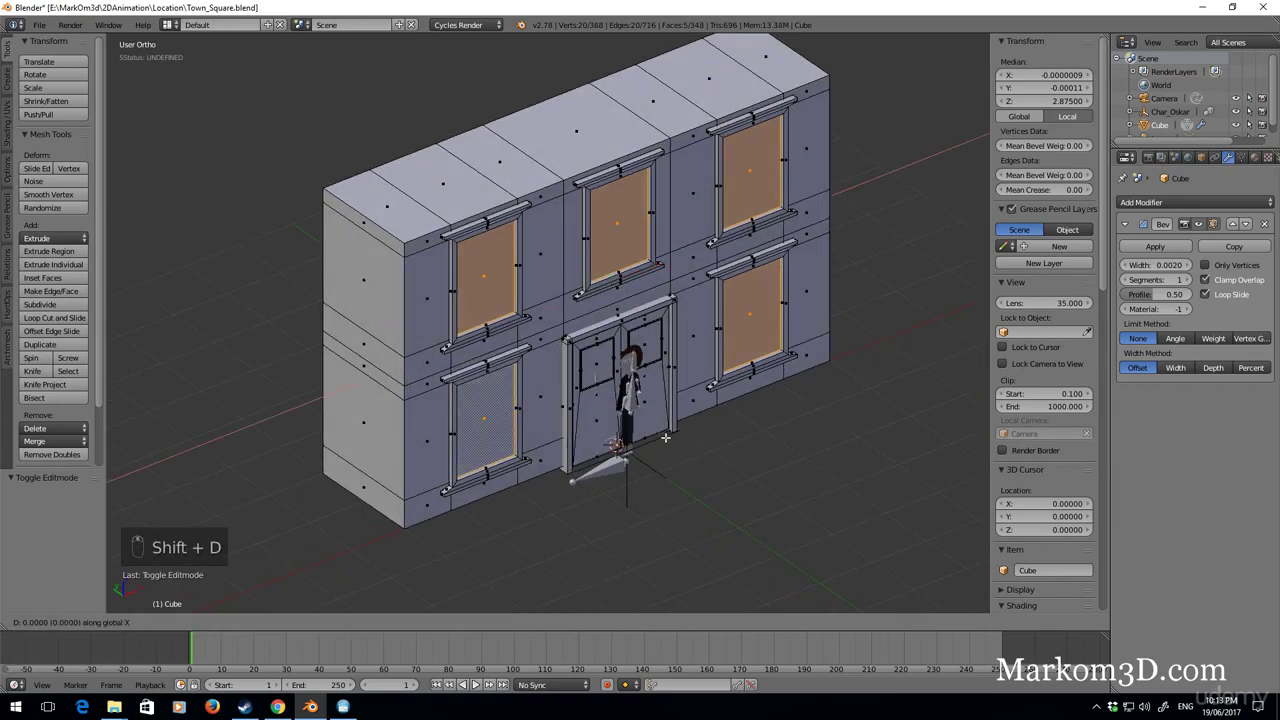
key(y)
click(862, 548)
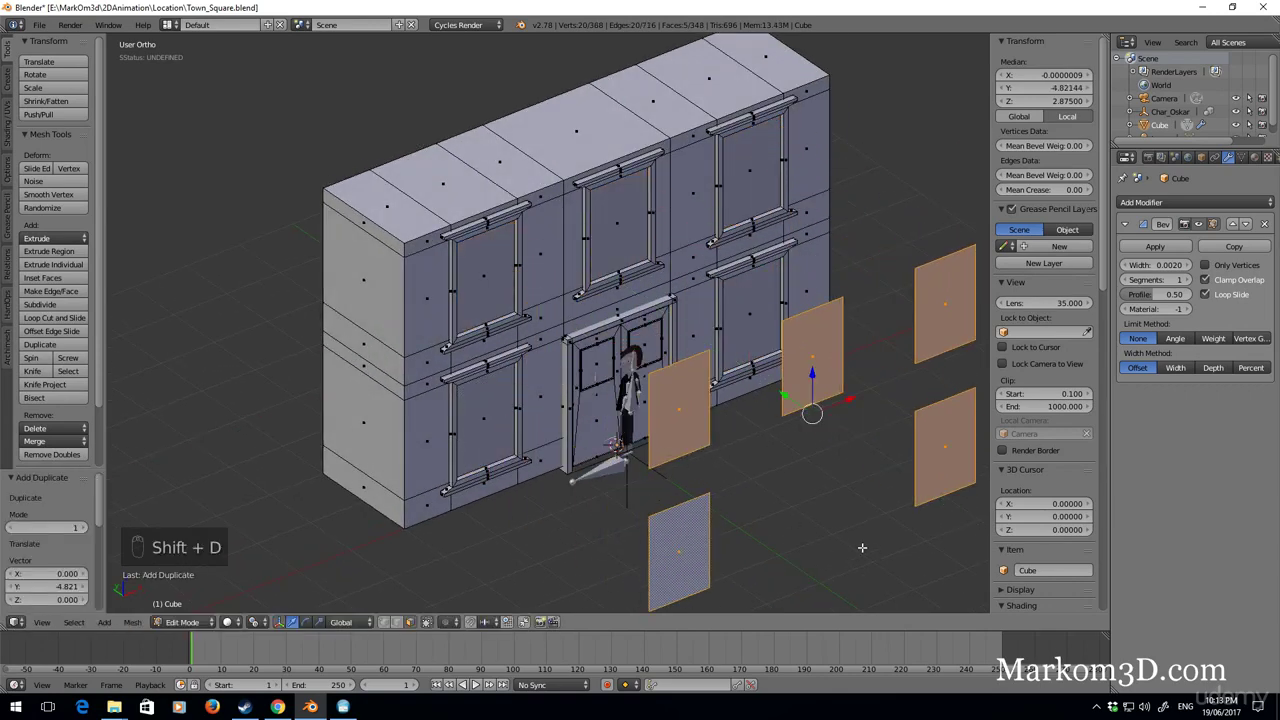
Add one centred vertical loop cut to each of the five duplicated window panes.
shift+middle_drag(822, 501, 707, 411)
key(ctrl+r)
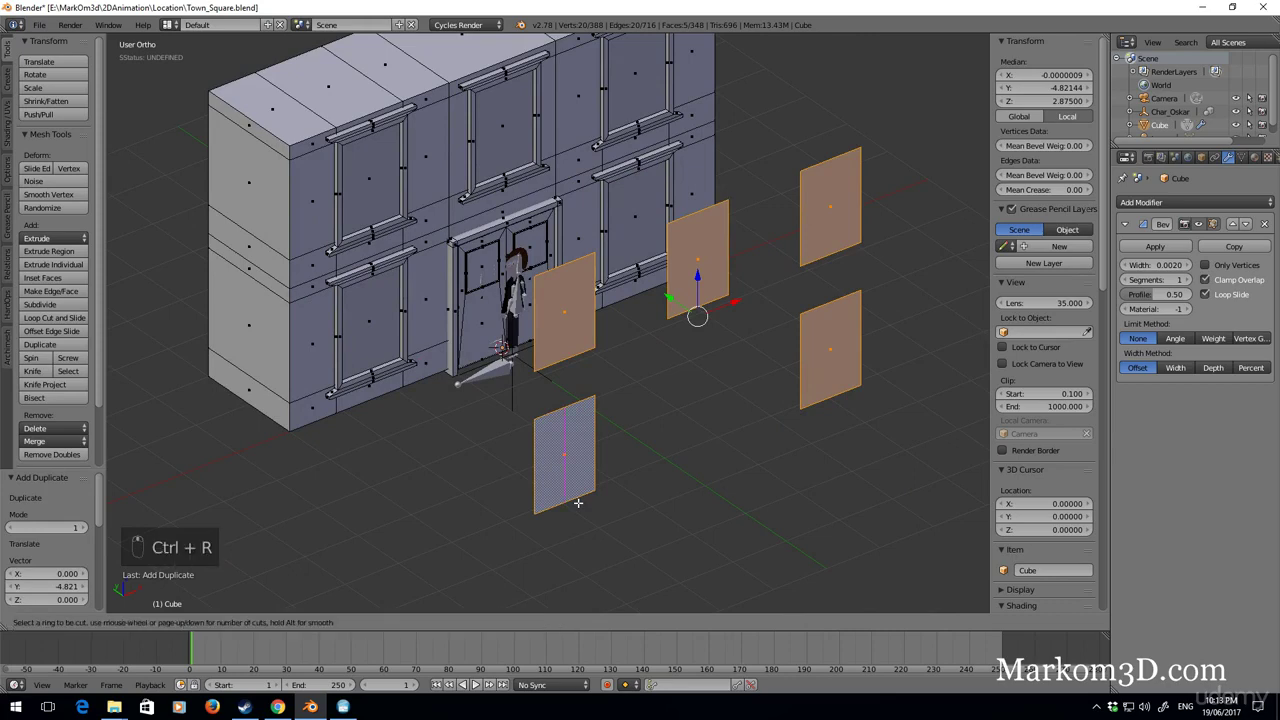
click(587, 424)
key(ctrl+r)
click(570, 355)
key(ctrl+r)
click(702, 309)
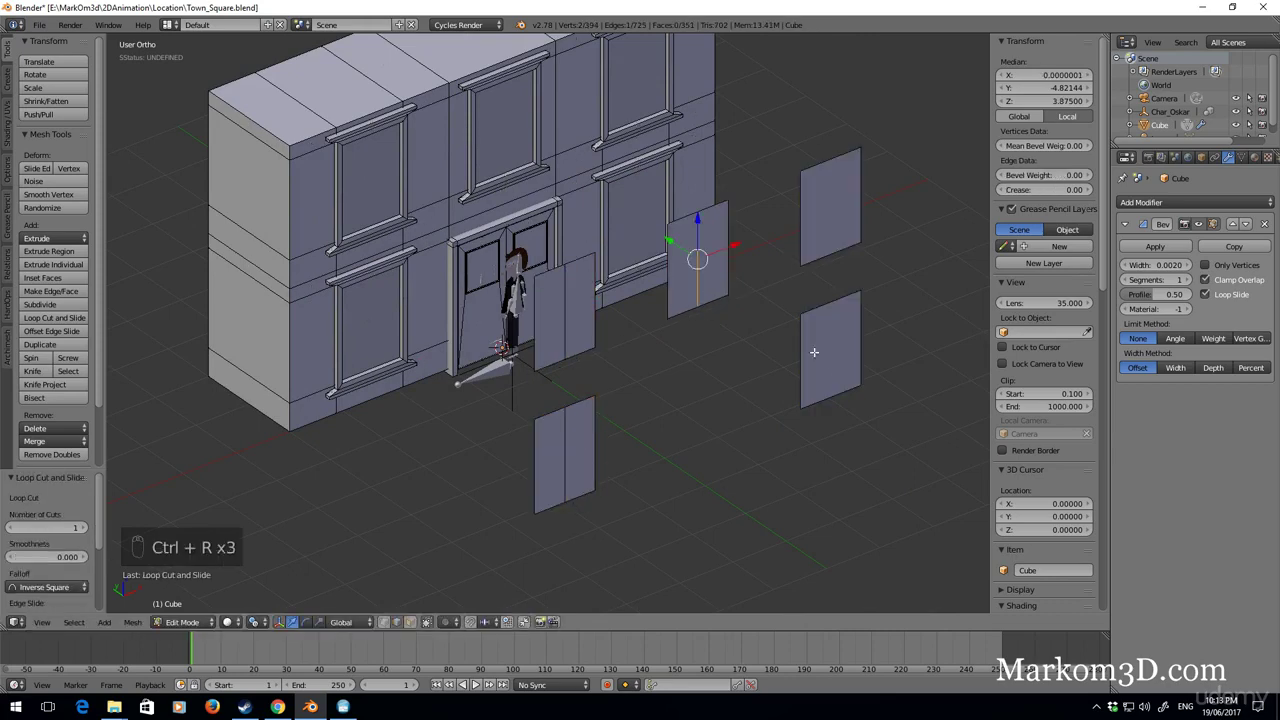
key(ctrl+r)
click(814, 351)
click(829, 351)
key(ctrl+r)
click(824, 261)
click(824, 261)
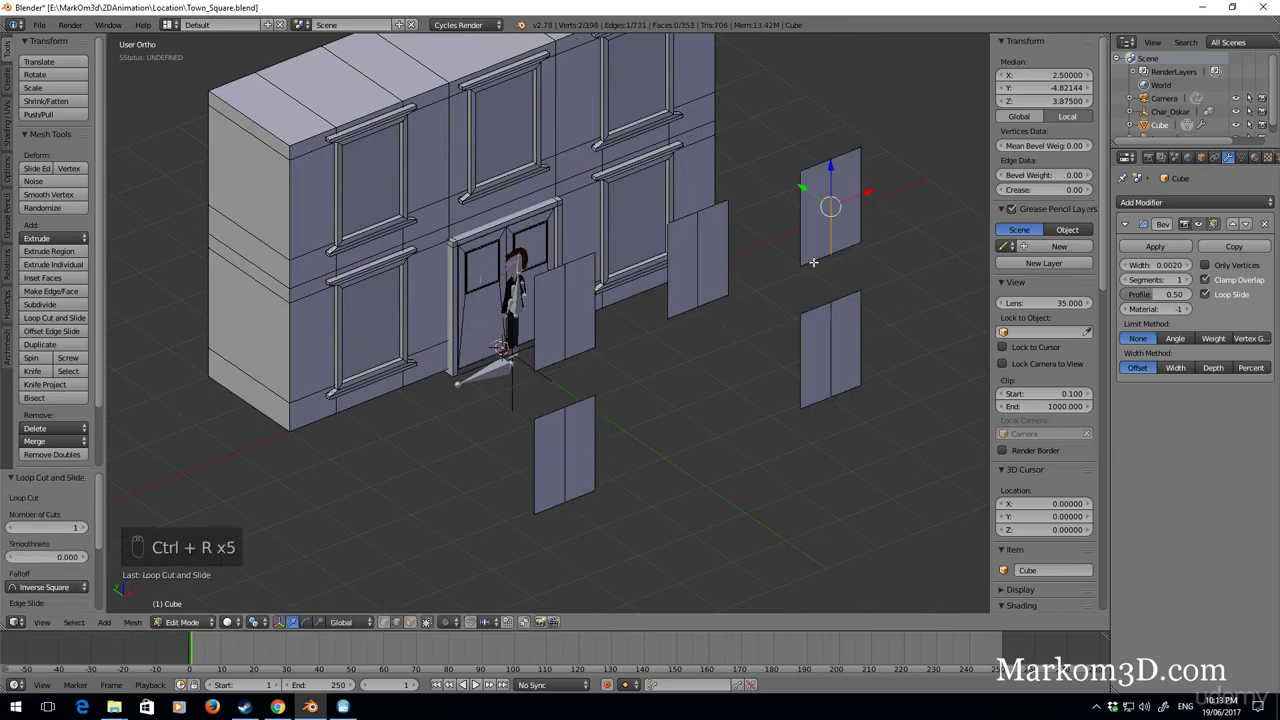
Select the vertical centre edges of all five panes and bevel them by about 0.056 with one segment.
shift+right_click(700, 263)
shift+right_click(569, 320)
shift+right_click(568, 450)
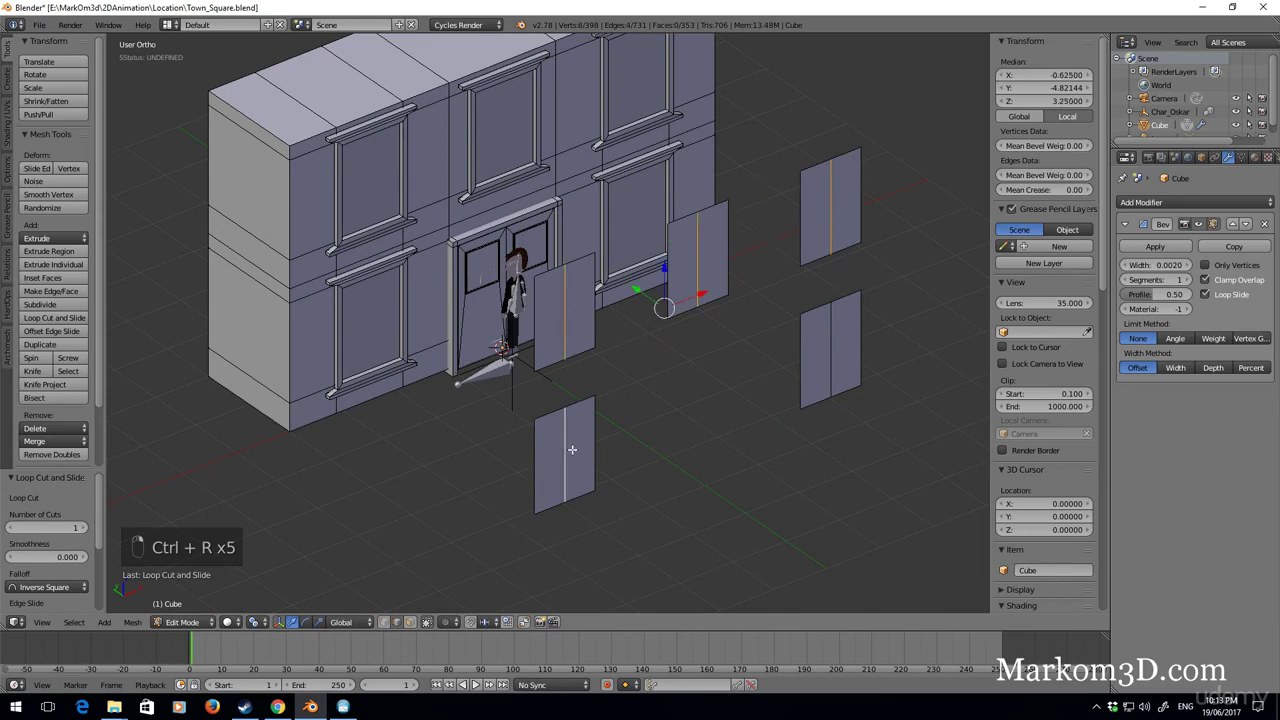
shift+right_click(810, 360)
middle_drag(833, 366, 672, 380)
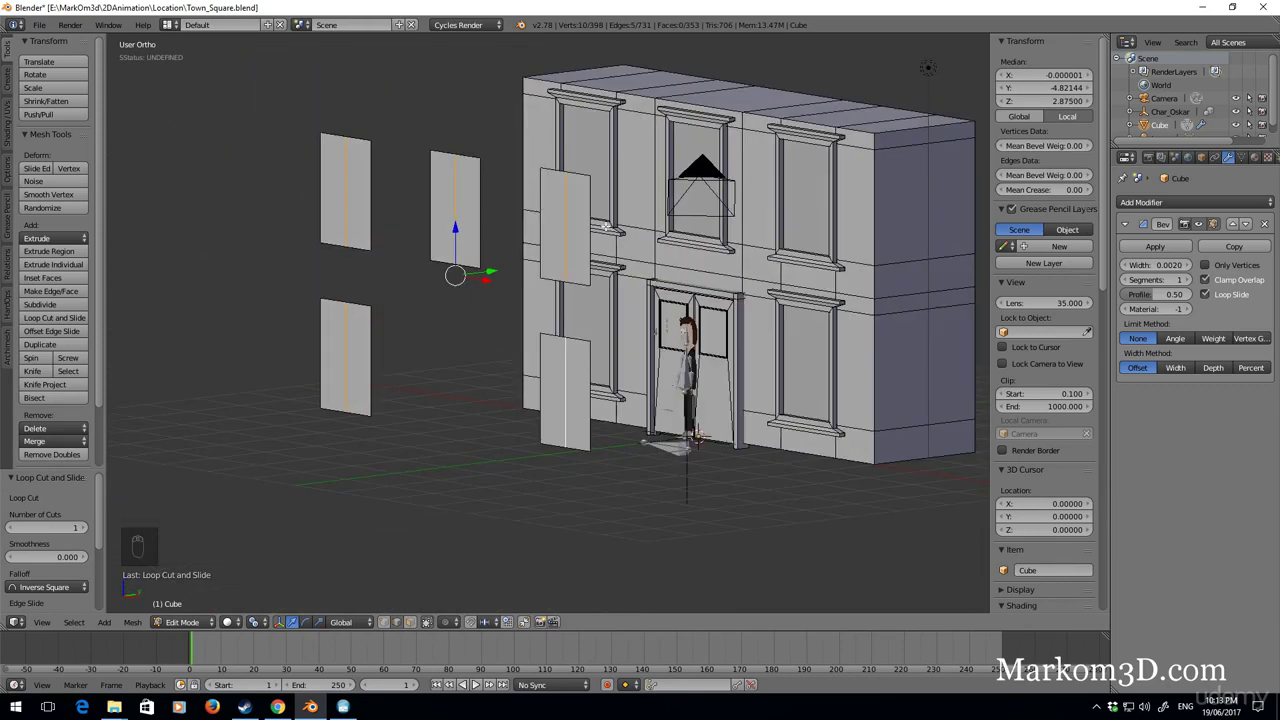
key(ctrl+b)
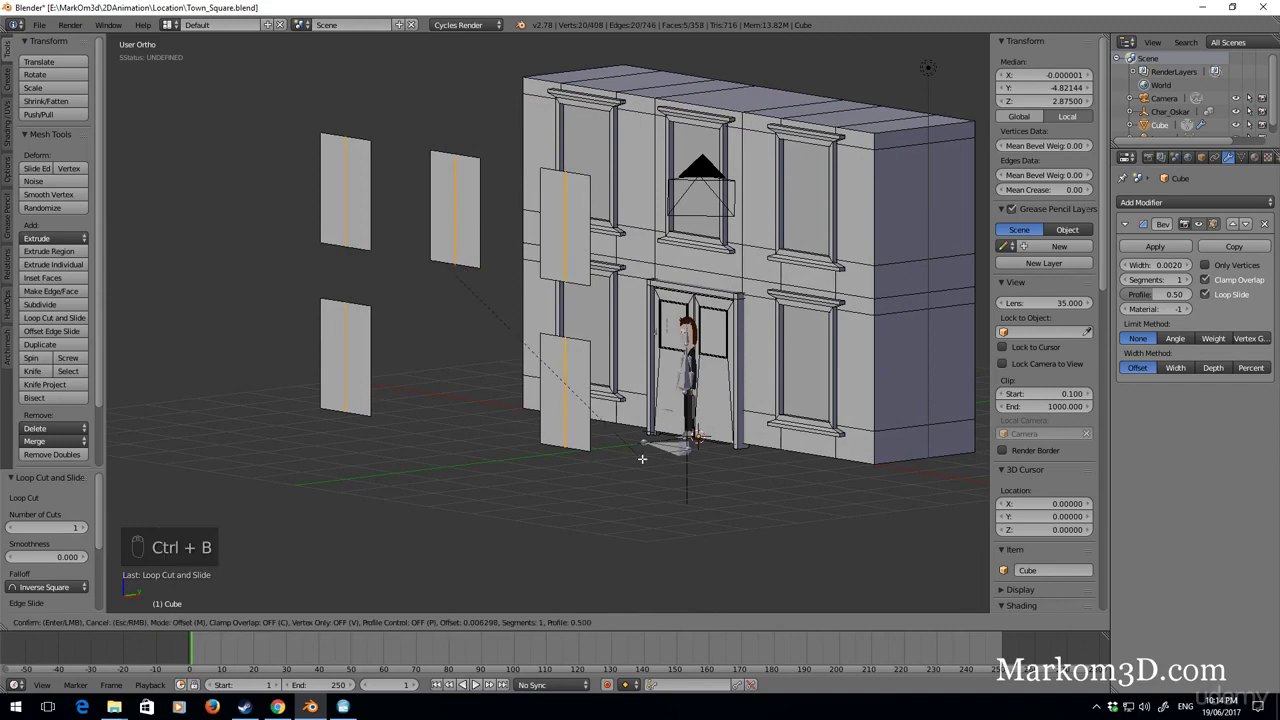
click(668, 474)
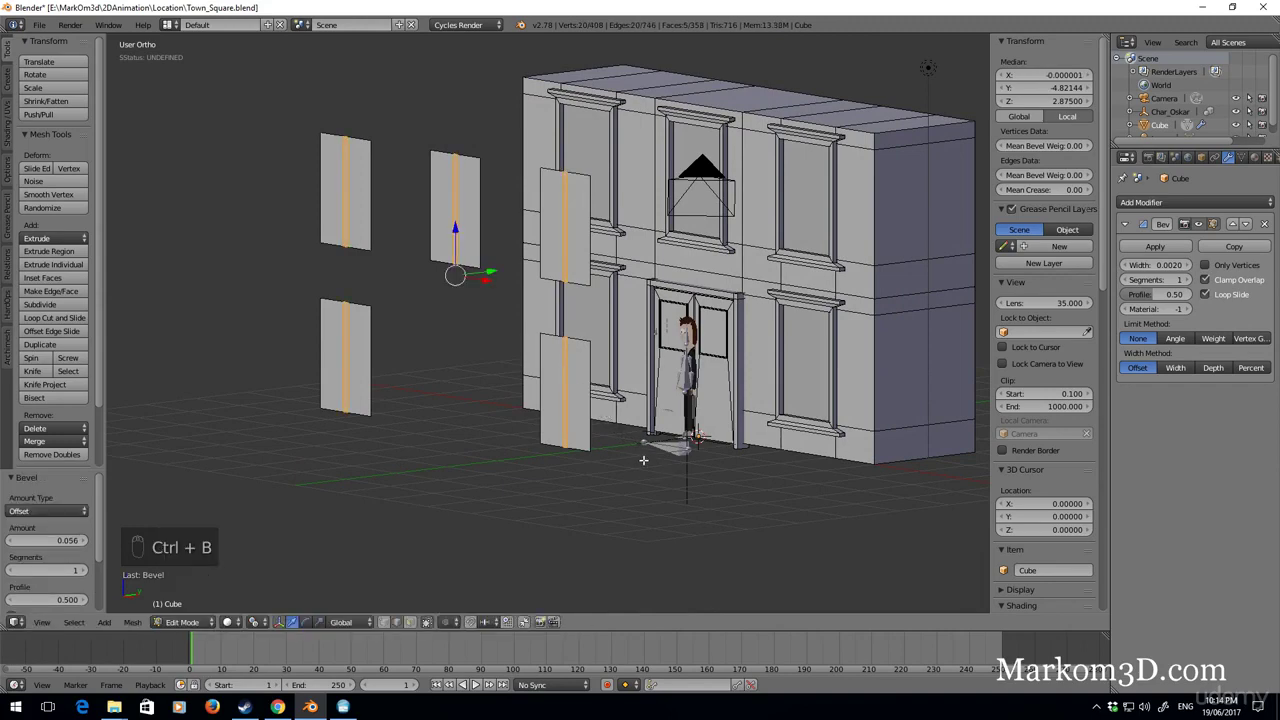
Select the ten pane faces on both sides of the narrow centre strips and delete those faces.
middle_drag(668, 474, 638, 438)
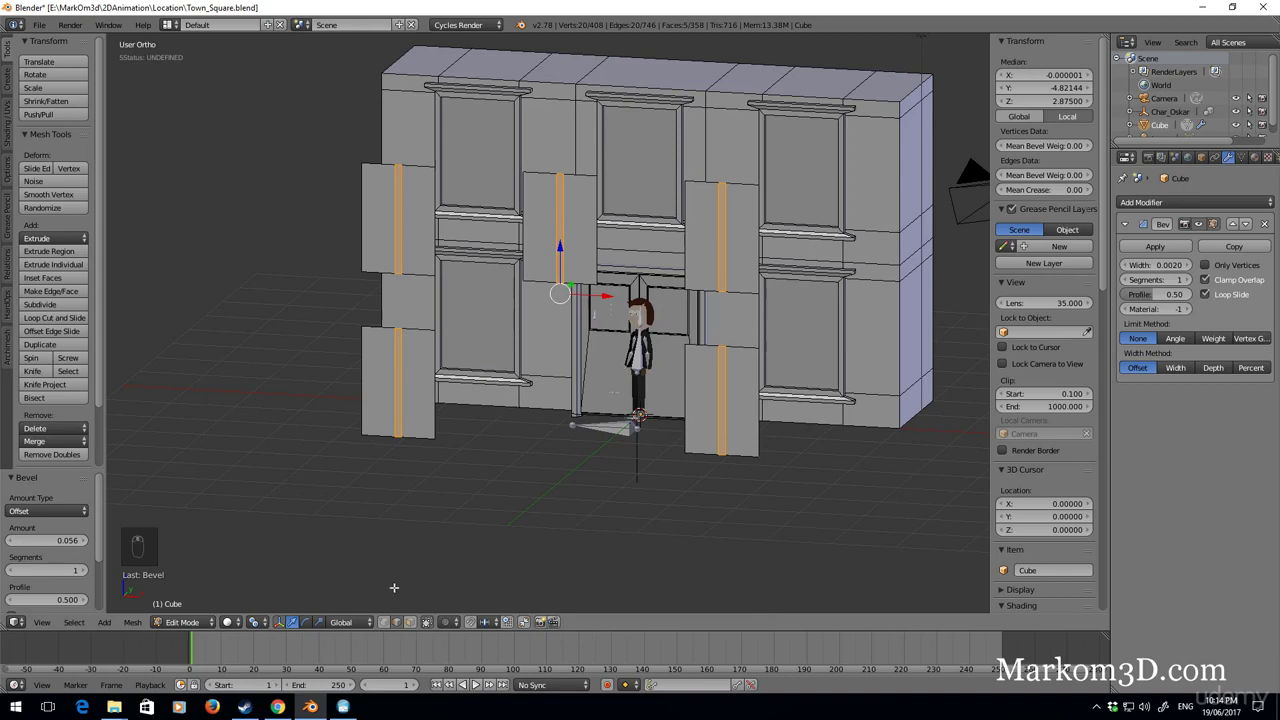
click(410, 622)
right_click(405, 390)
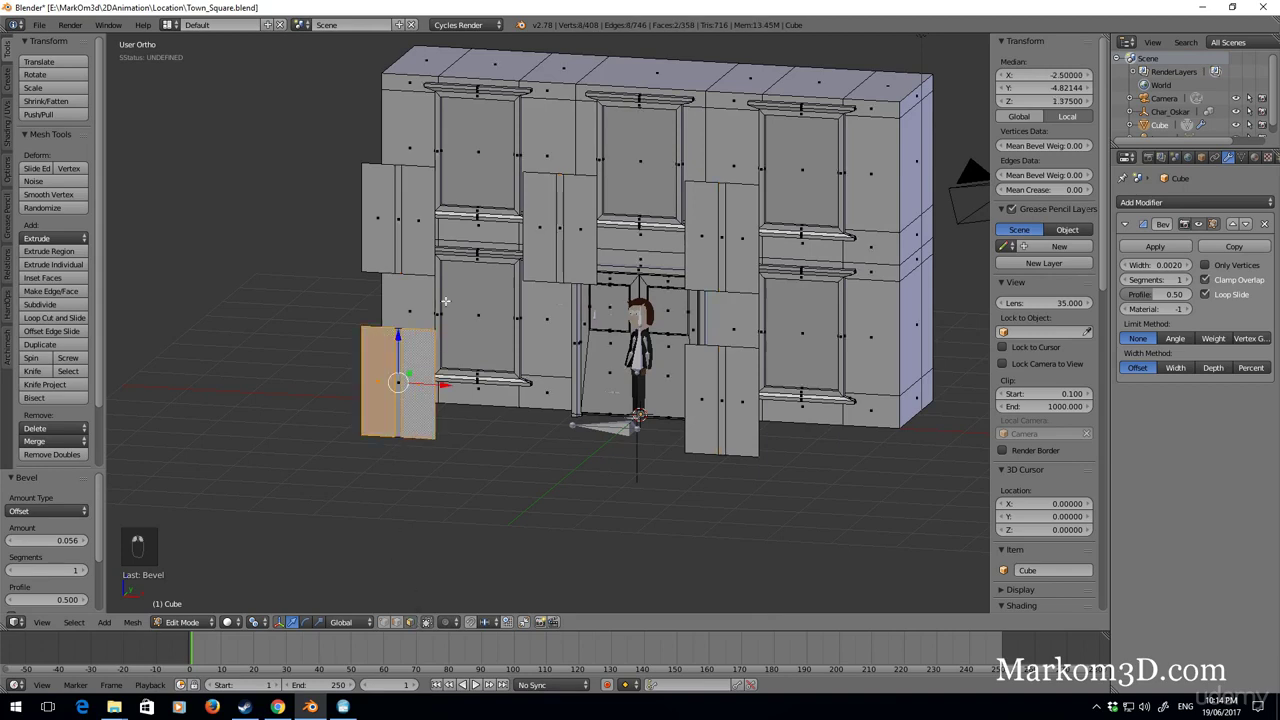
shift+right_click(420, 222)
shift+right_click(380, 216)
shift+right_click(540, 228)
shift+right_click(580, 230)
shift+right_click(710, 248)
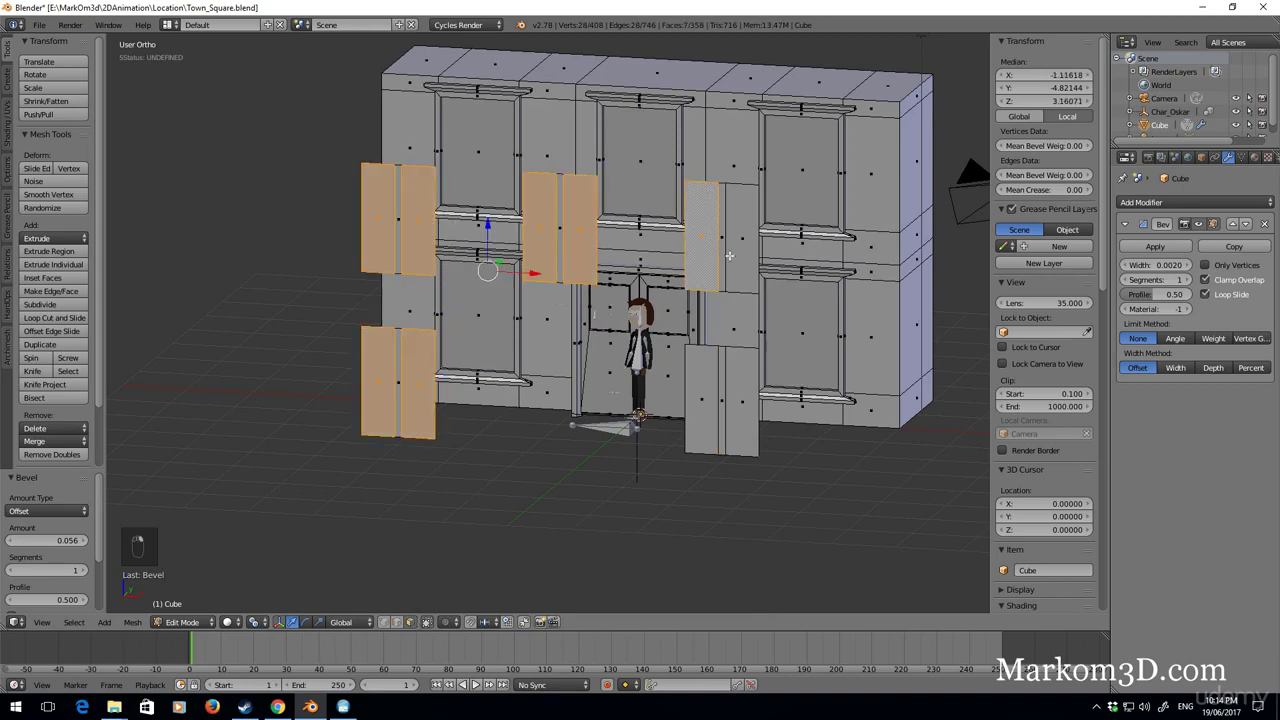
shift+right_click(740, 240)
shift+right_click(741, 400)
shift+right_click(712, 404)
key(Delete)
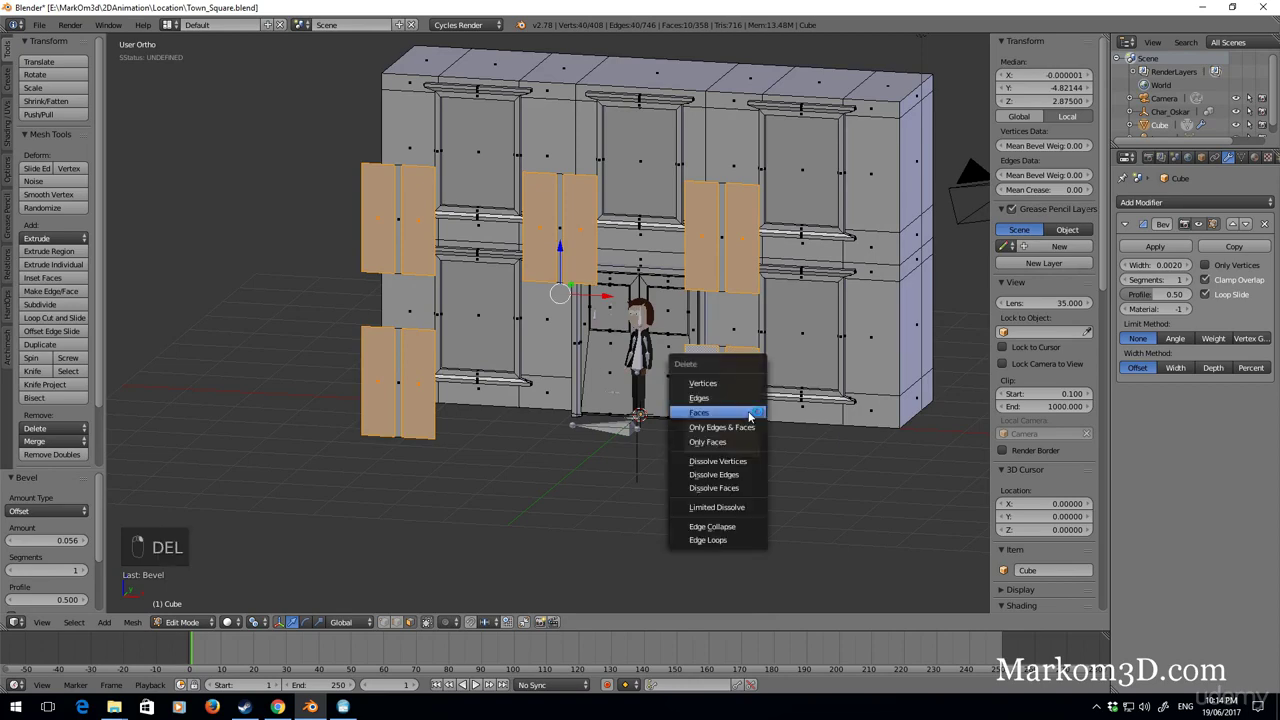
click(740, 418)
Select the five remaining centre strips and extrude them outward by about 0.088 into vertical window bars.
middle_drag(745, 420, 846, 366)
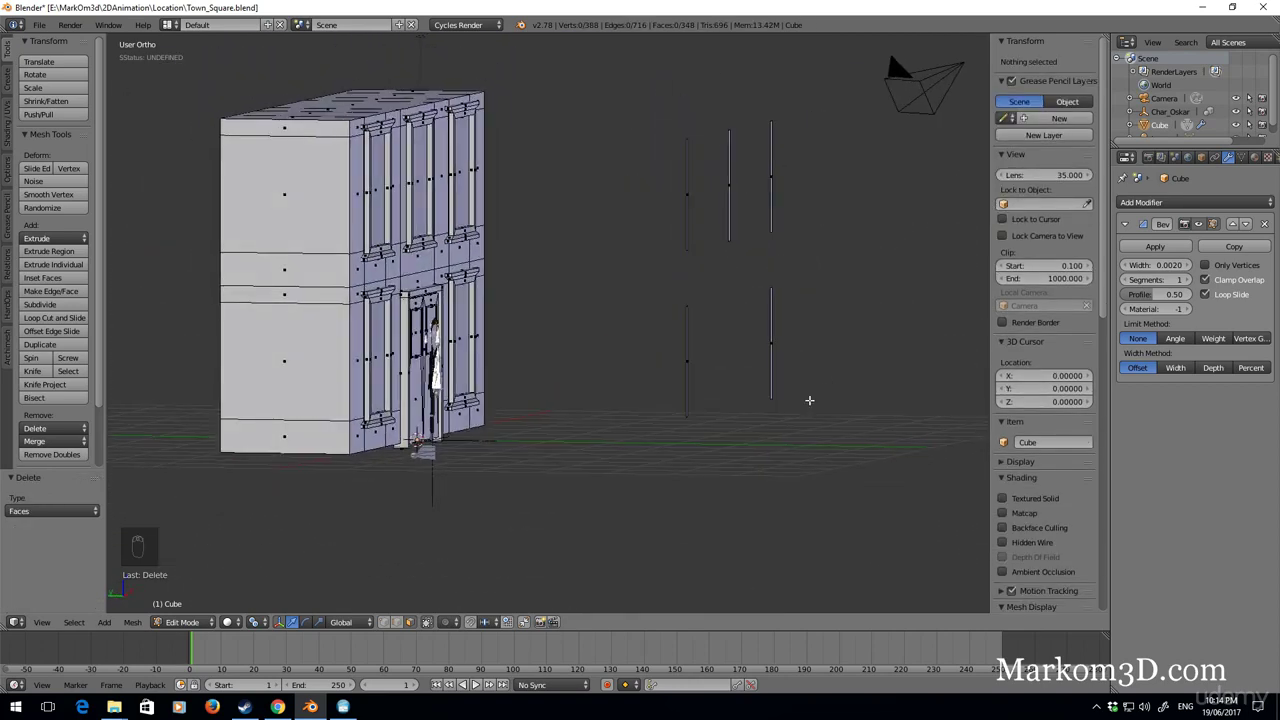
mouse_move(806, 418)
ctrl+mouse_down()
mouse_move(847, 267)
mouse_move(805, 165)
mouse_move(712, 114)
mouse_move(657, 269)
mouse_move(688, 465)
mouse_move(832, 473)
ctrl+mouse_up()
middle_drag(832, 473, 807, 457)
key(e)
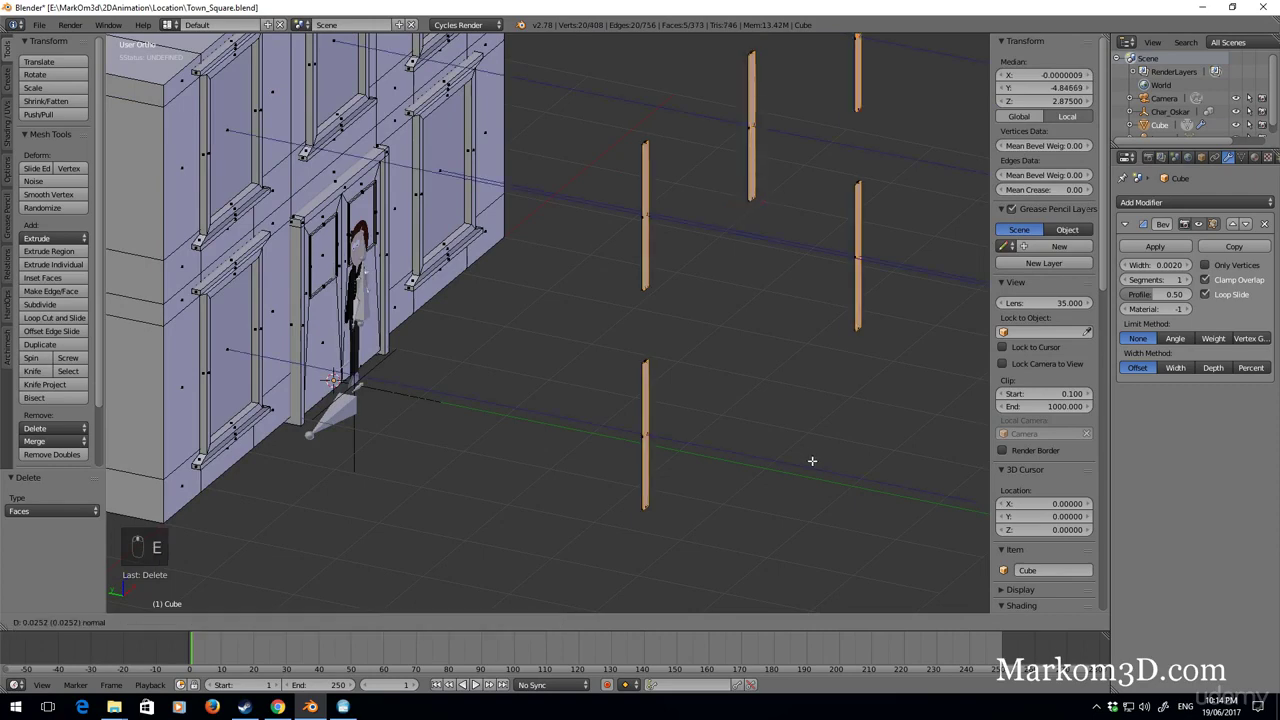
click(822, 462)
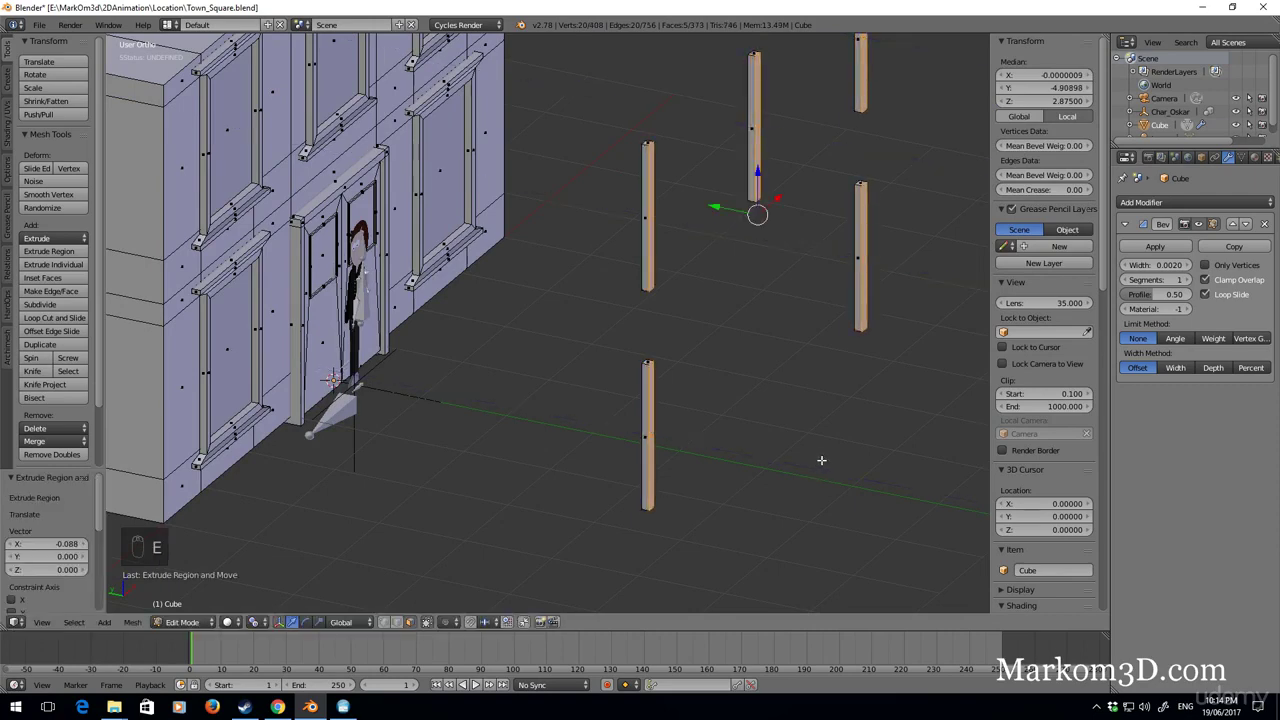
Select all linked geometry of the five window bars and scale them by about 1.067 around their individual origins.
key(ctrl+l)
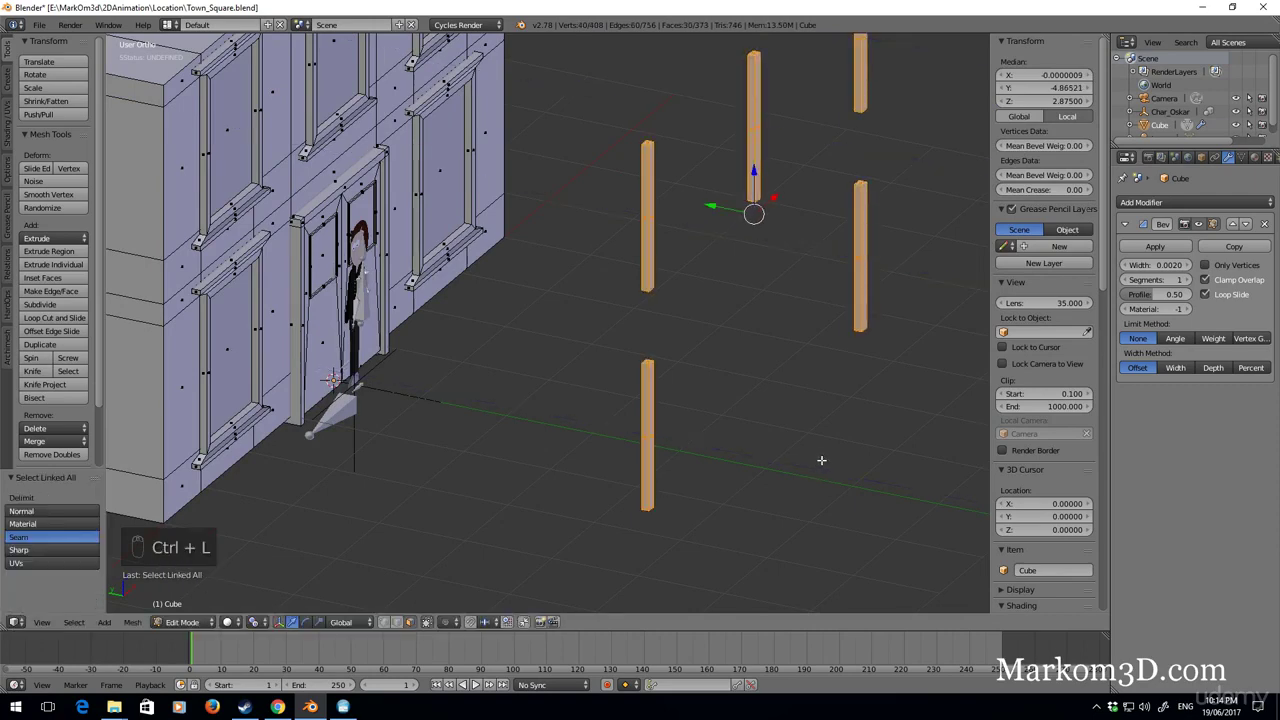
click(256, 622)
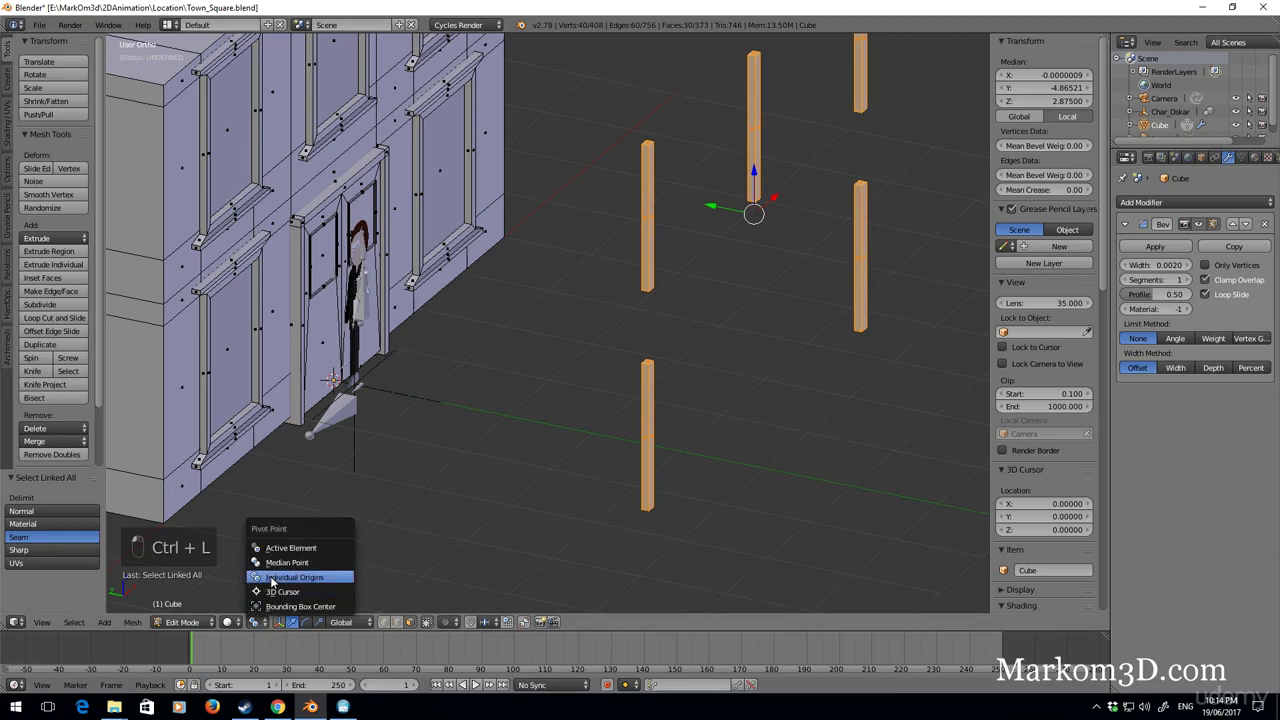
click(272, 578)
middle_drag(779, 325, 759, 384)
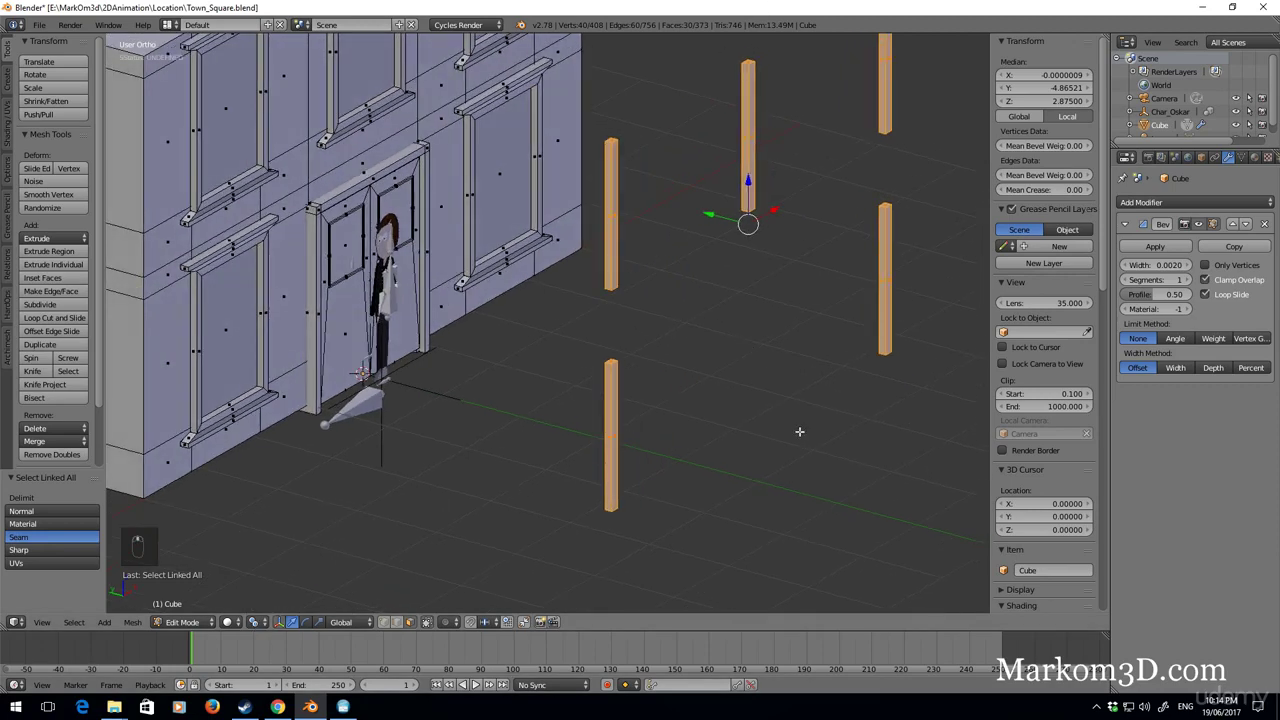
key(s)
click(853, 520)
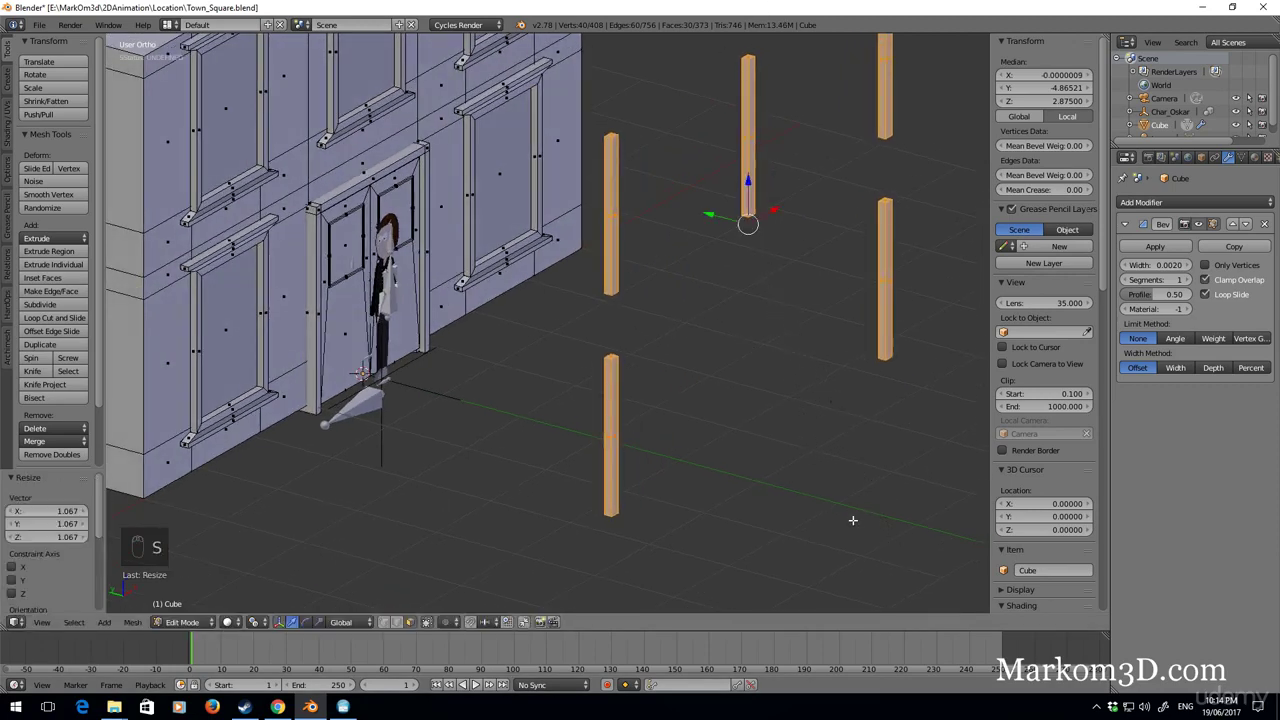
Move the five window bars about 4.867 along Y into the window frames on the facade.
middle_drag(853, 520, 706, 246)
key(g)
key(y)
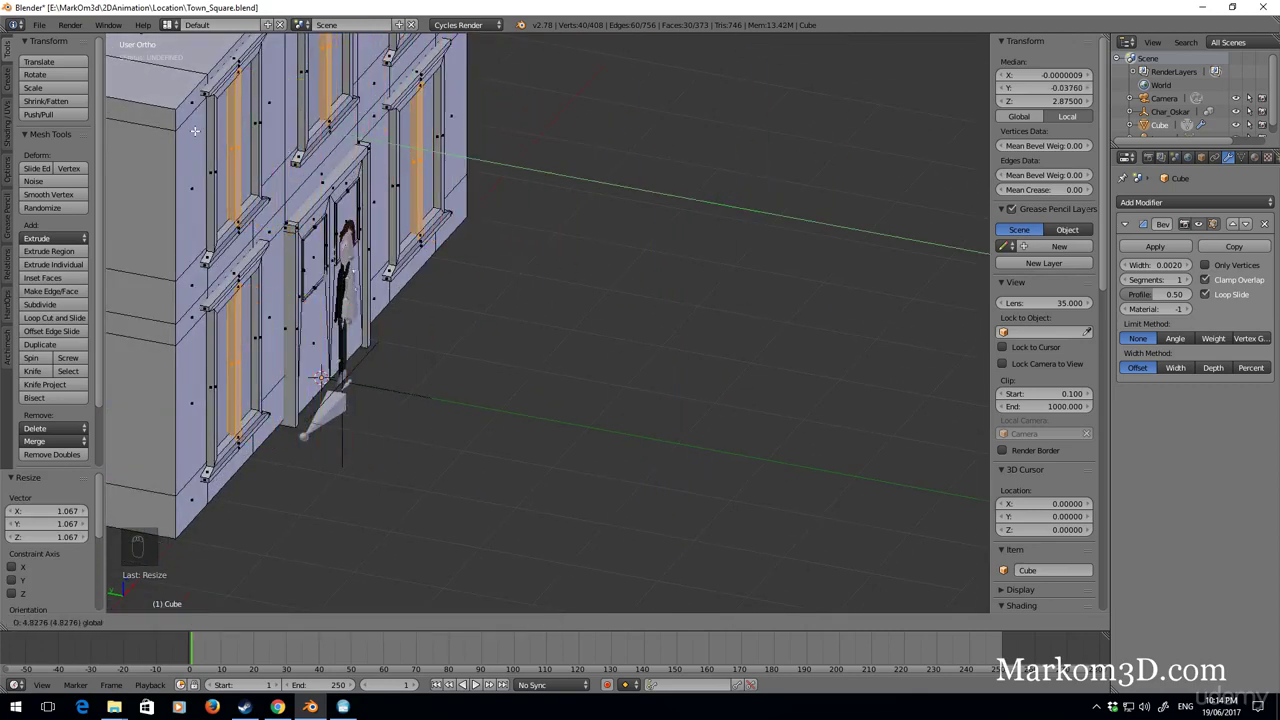
click(165, 127)
Examine the placed window bars in wireframe and solid shading, and view the whole facade in Object Mode.
key(z)
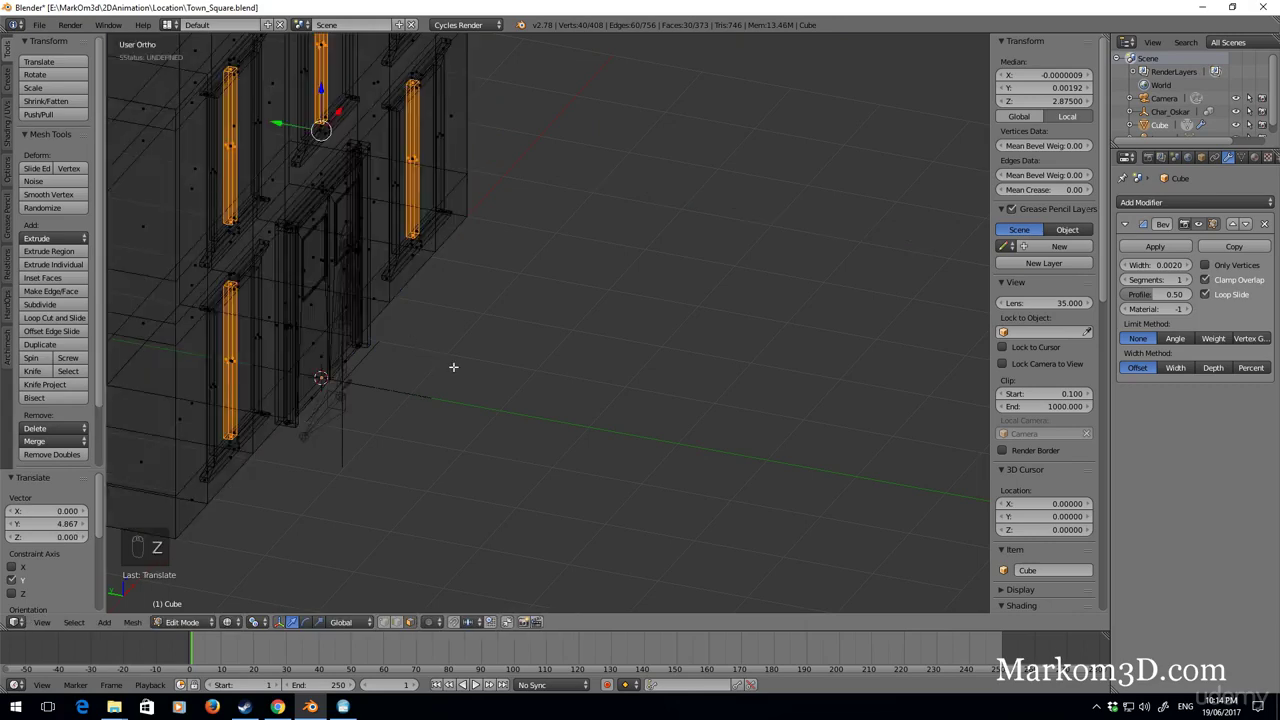
key(z)
key(z)
key(Tab)
middle_drag(446, 368, 322, 341)
scroll(322, 341, down, 5)
mouse_move(497, 354)
middle_down()
mouse_move(614, 306)
mouse_move(494, 355)
mouse_move(638, 357)
middle_up()
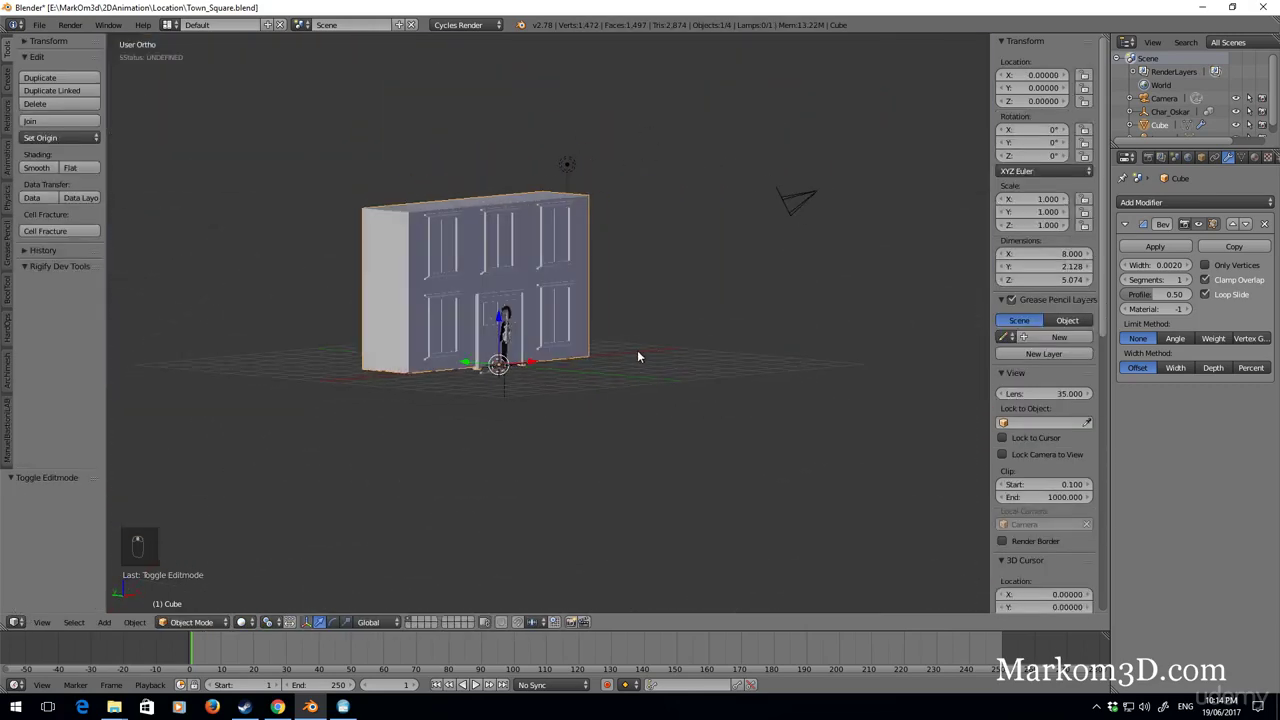
scroll(600, 350, up, 5)
middle_drag(559, 342, 627, 396)
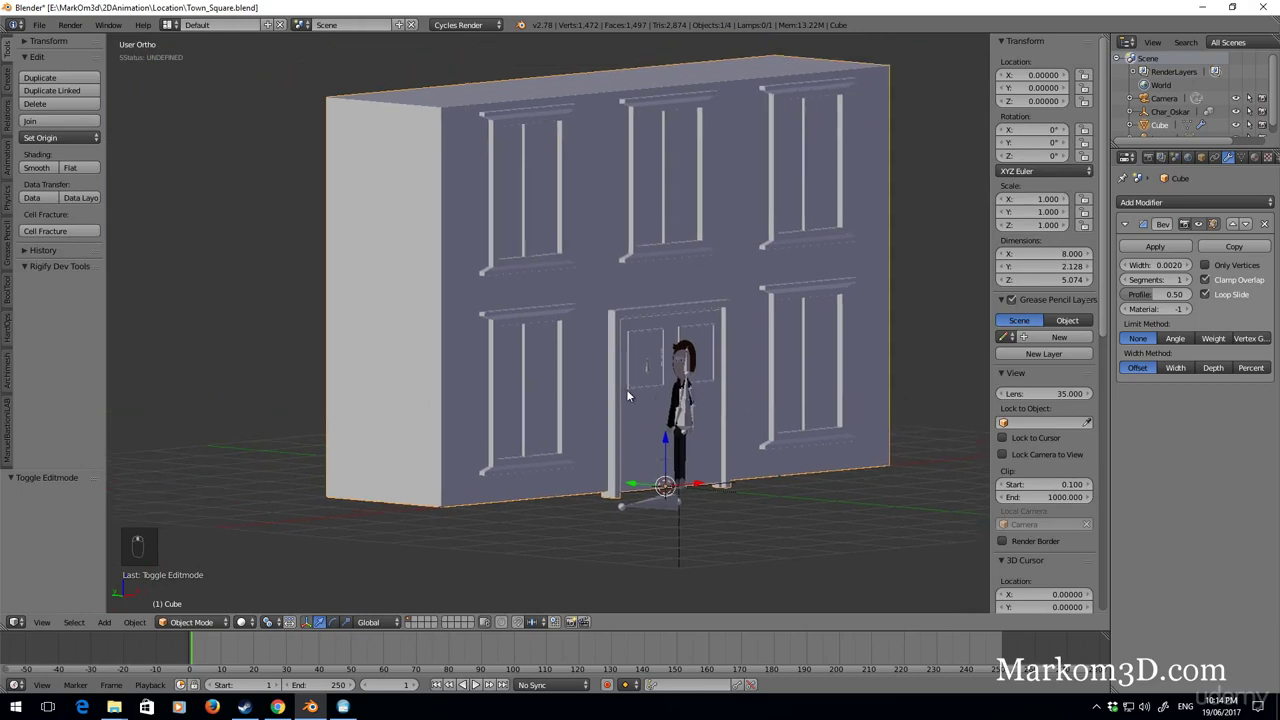
Duplicate the horizontal face loop just above the door and scale the copy by about 1.091 in X and Y only.
key(Tab)
scroll(530, 343, up, 3)
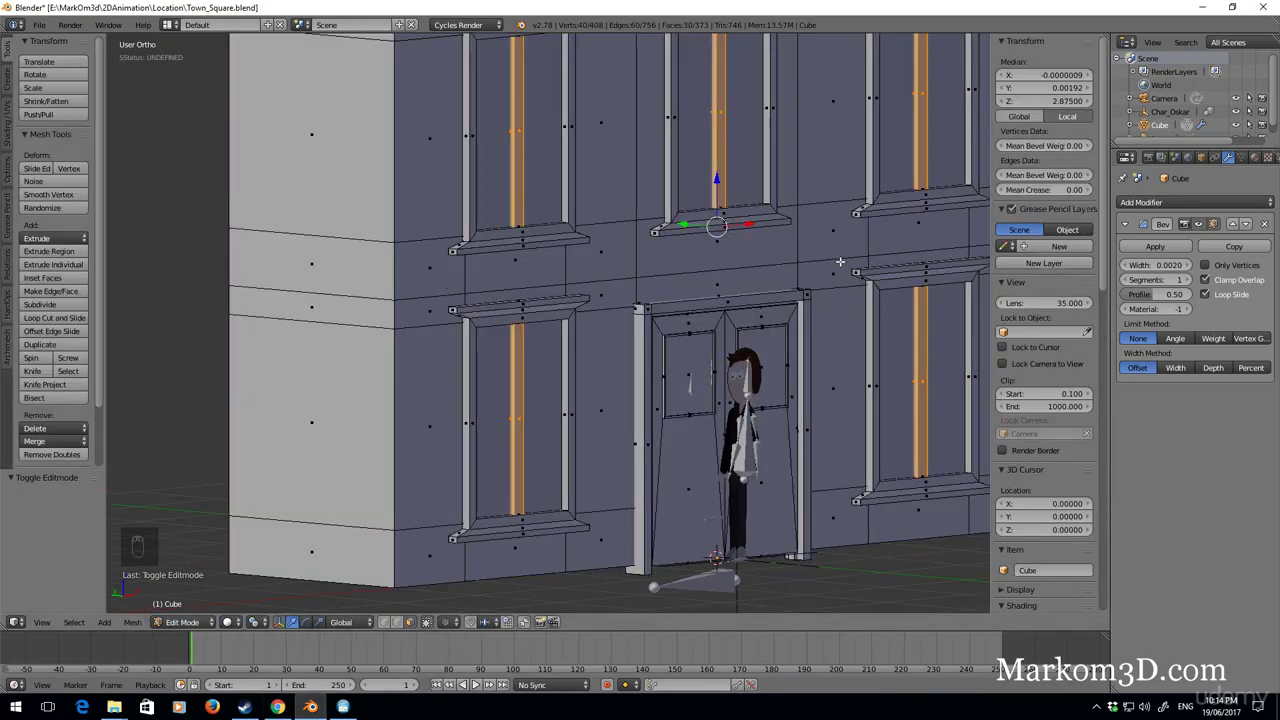
middle_drag(600, 275, 563, 277)
alt+right_click(563, 277)
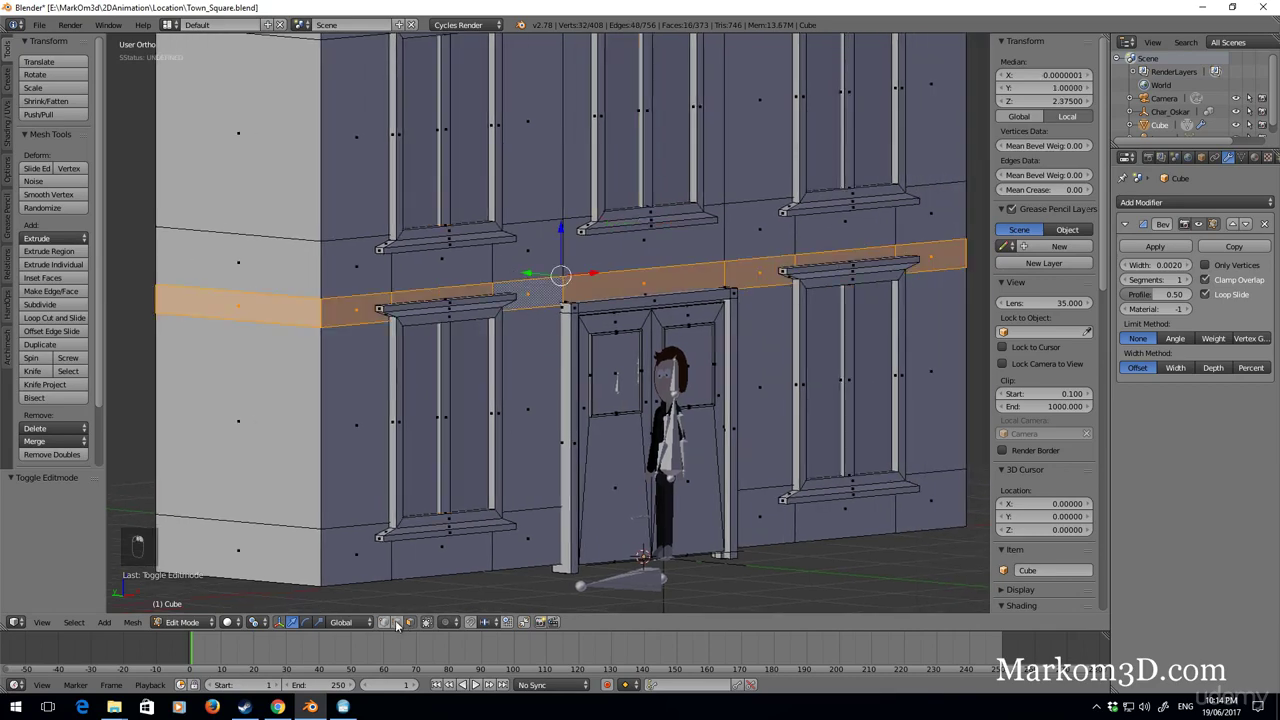
key(KP_4)
key(KP_4)
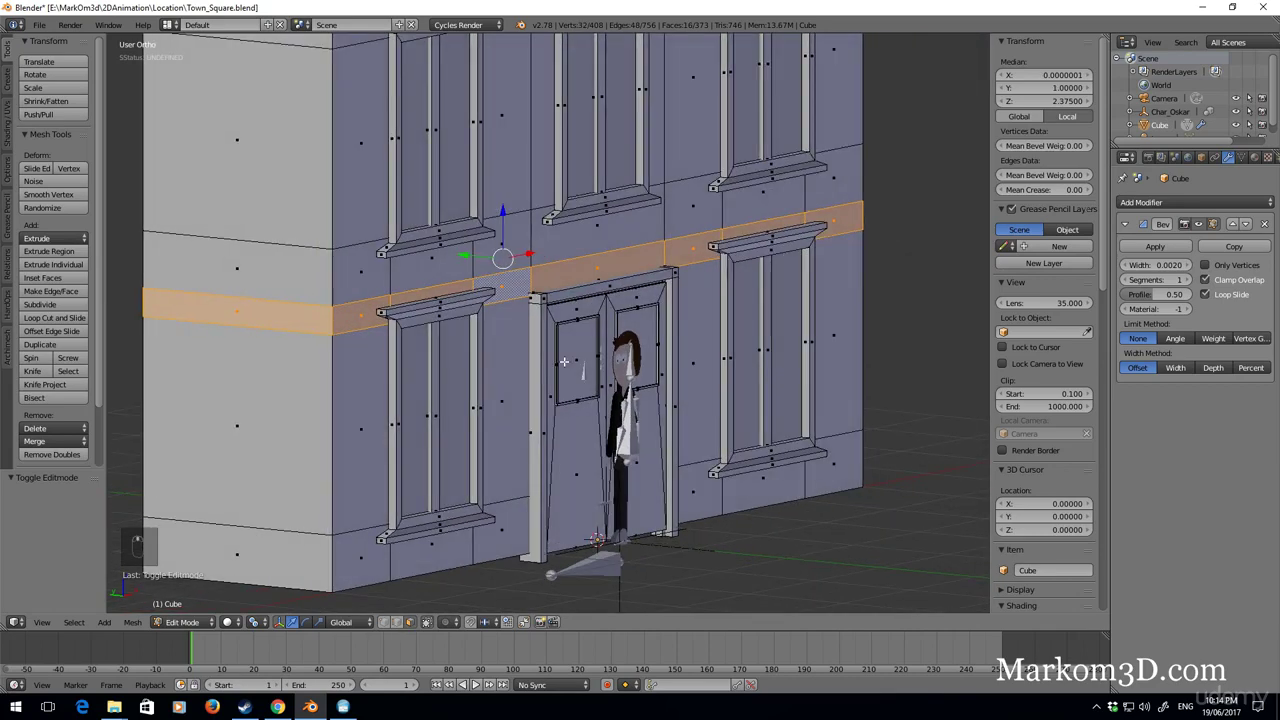
key(shift+d)
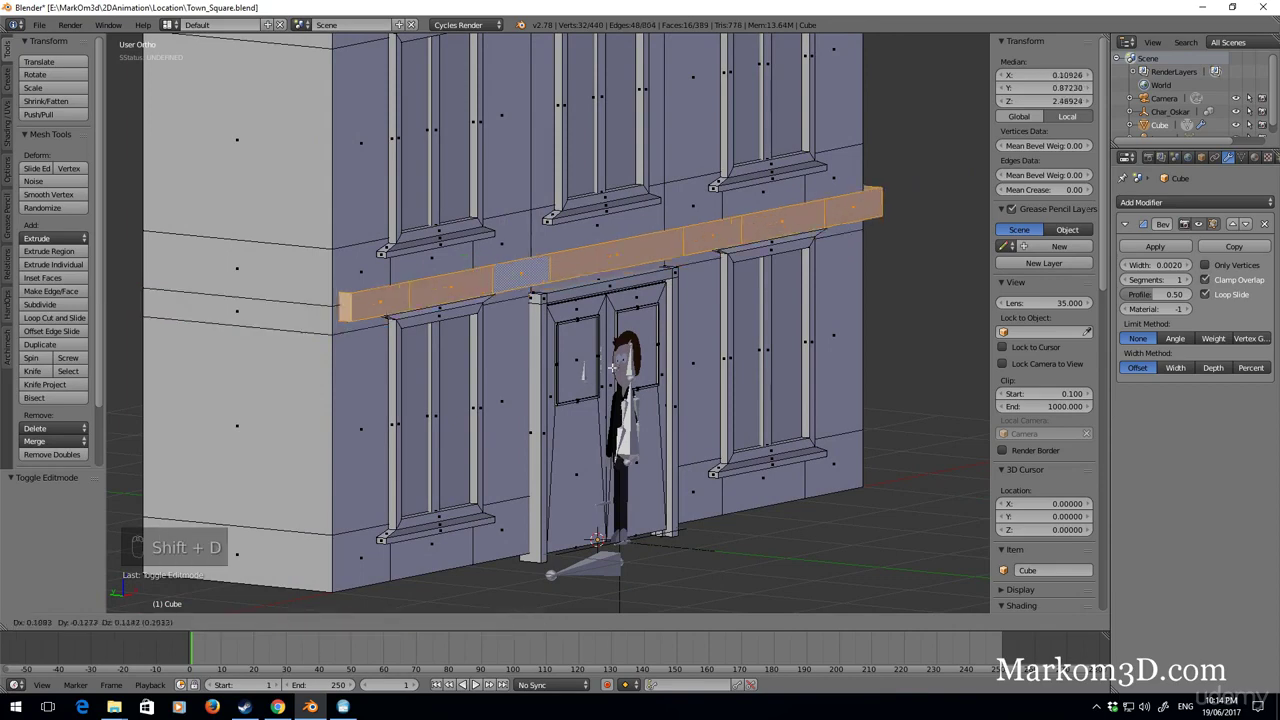
key(s)
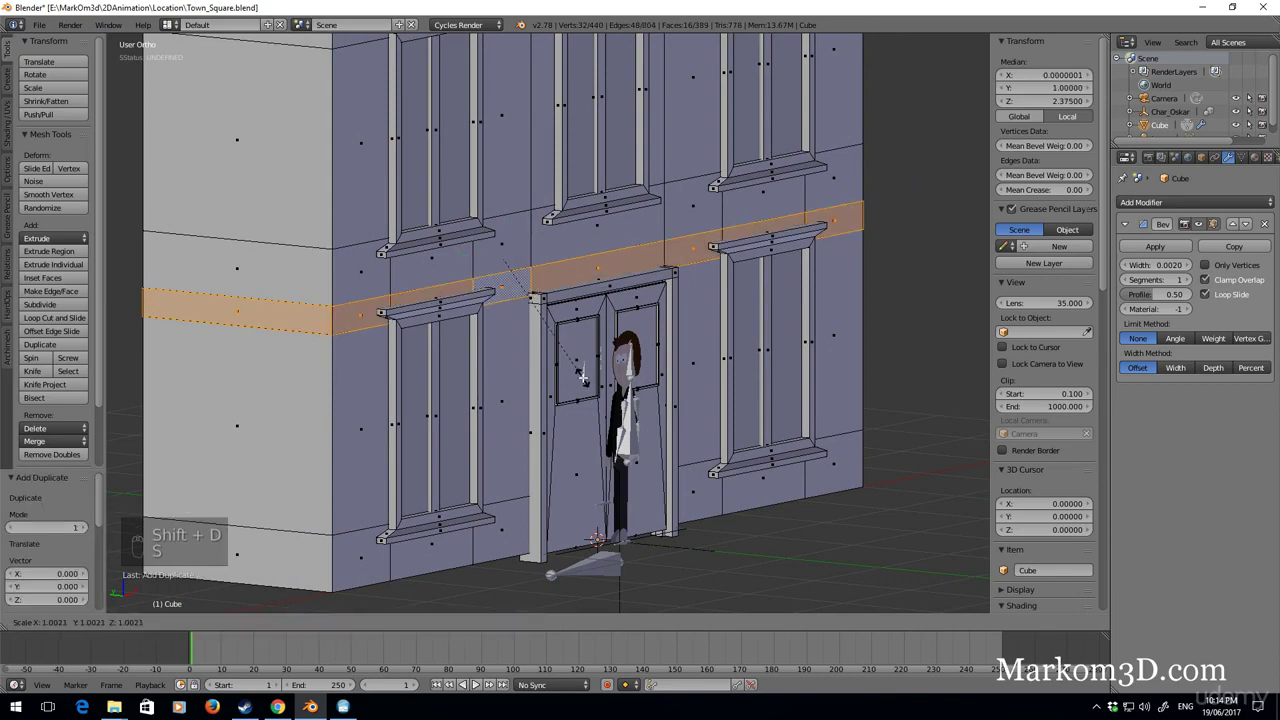
key(shift+z)
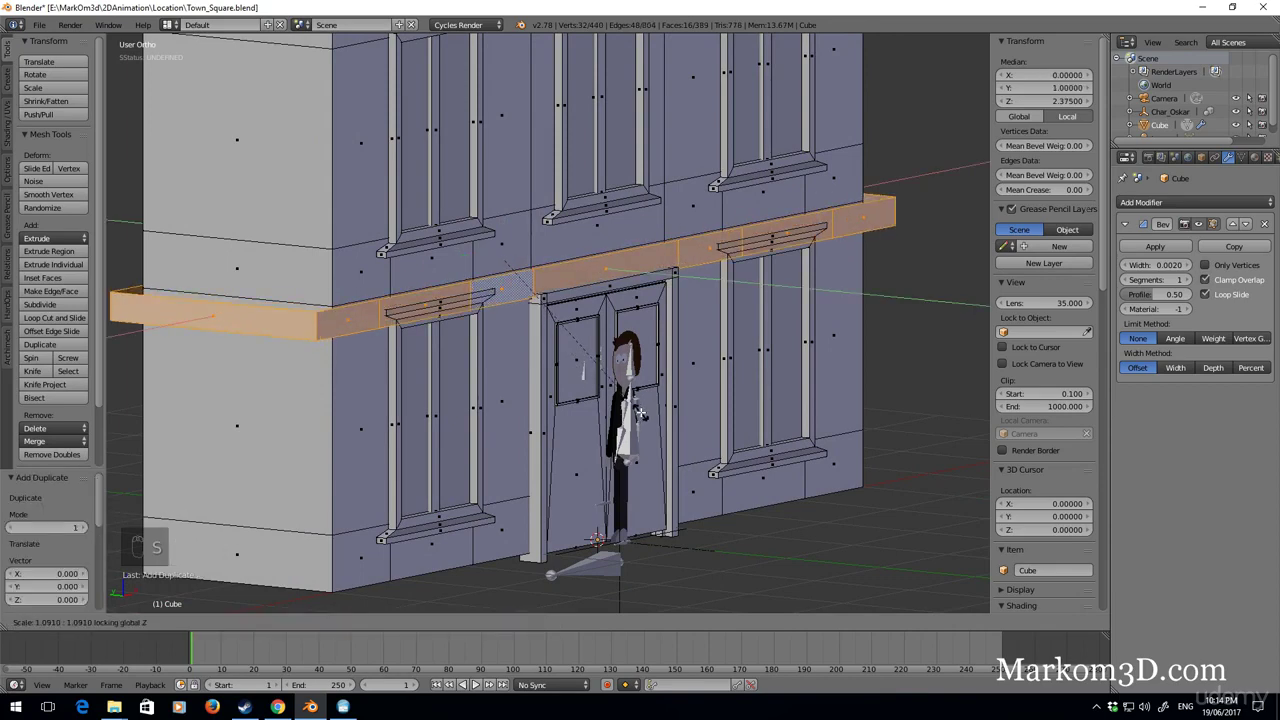
click(630, 418)
Extrude the duplicated band in place and scale the new faces inward by about 0.830 in X and Y to form a ledge.
key(KP_4)
key(KP_4)
key(KP_4)
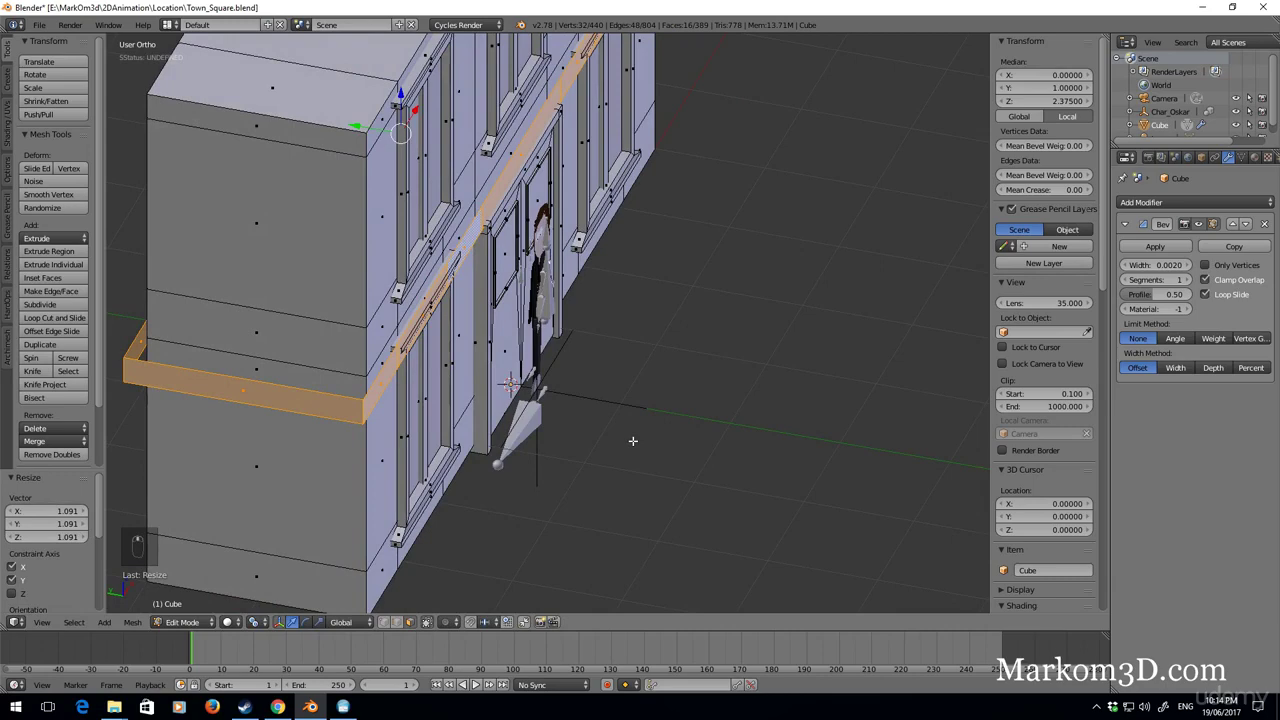
key(e)
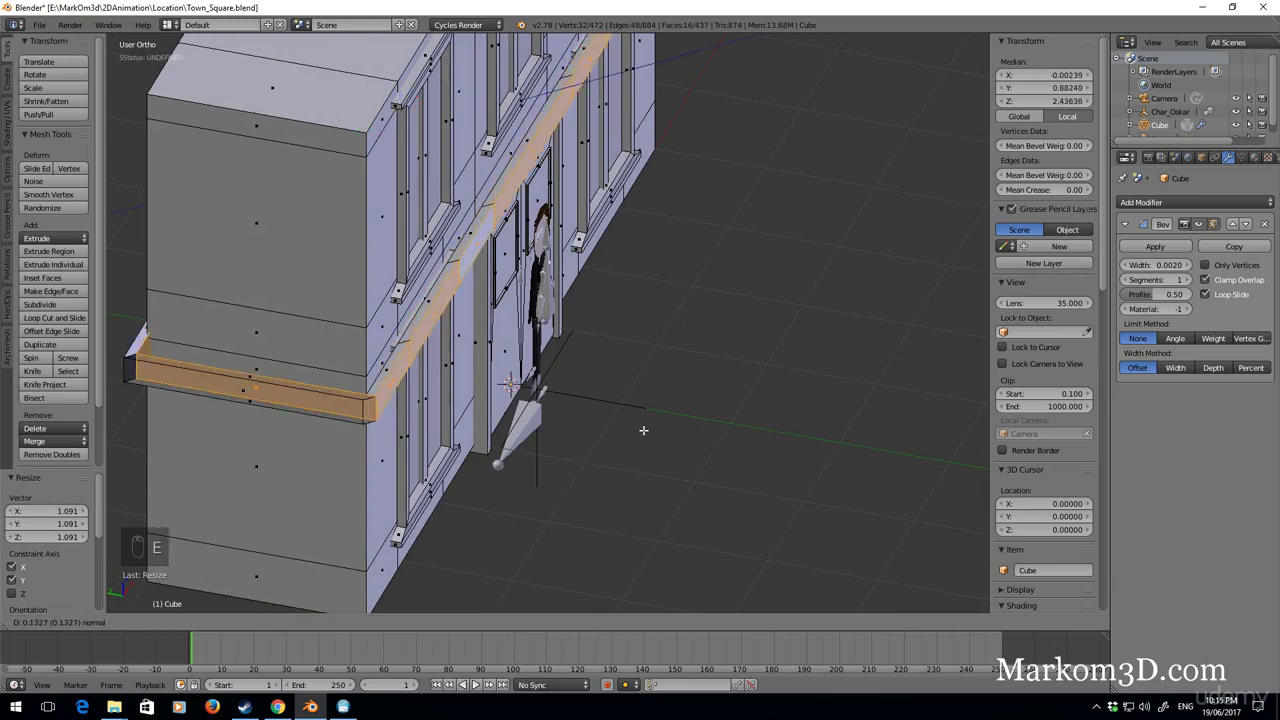
right_click(635, 448)
key(s)
key(shift+z)
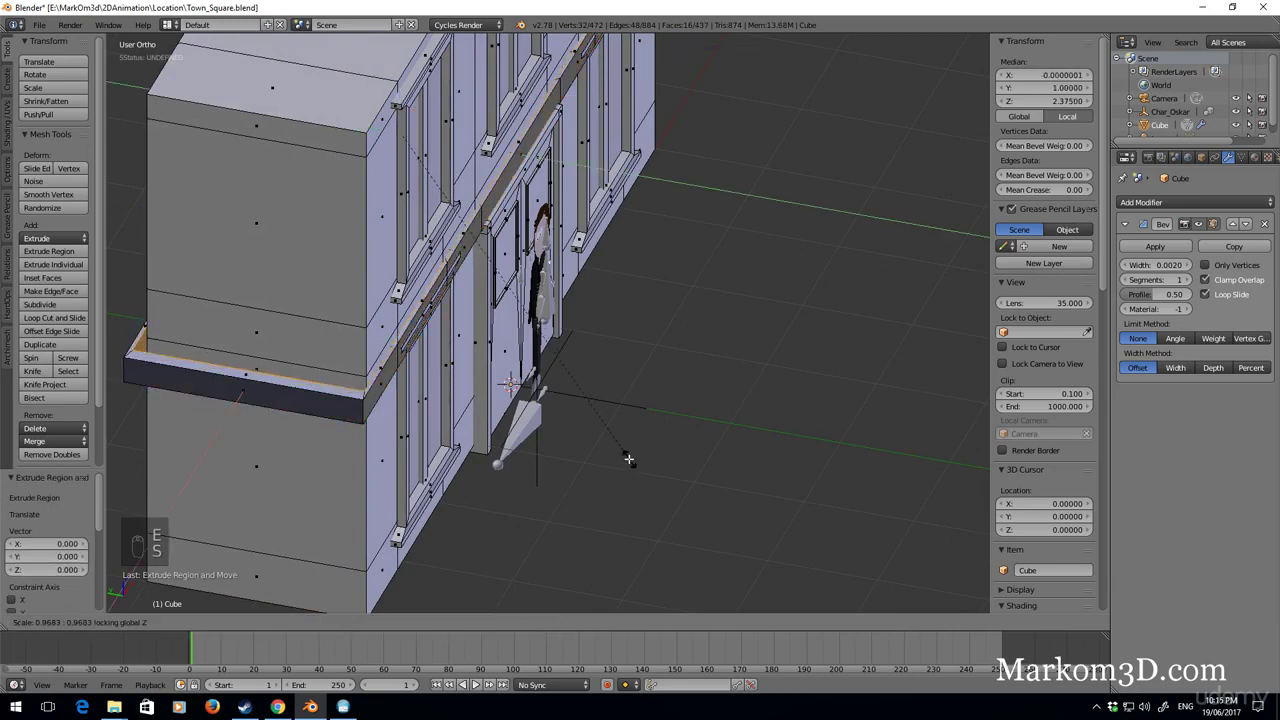
click(571, 429)
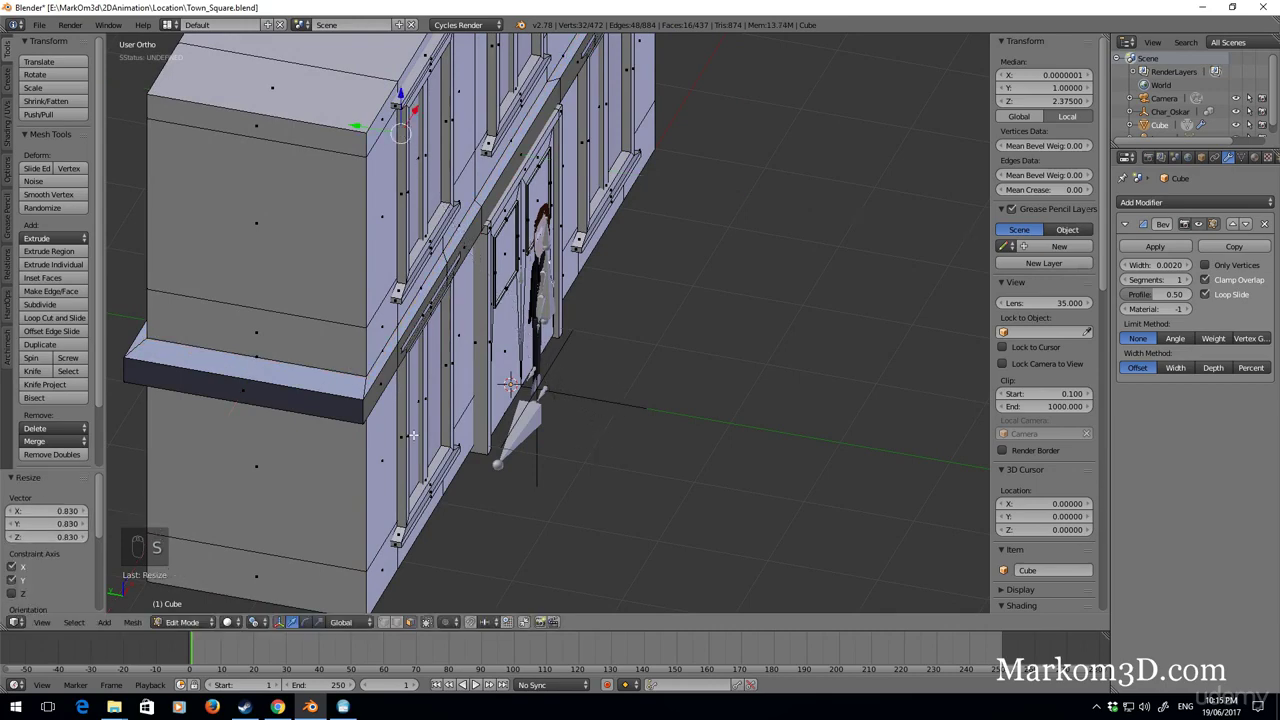
Select the ledge's outer face loop and scale it by about 1.081 along Y.
alt+right_click(364, 407)
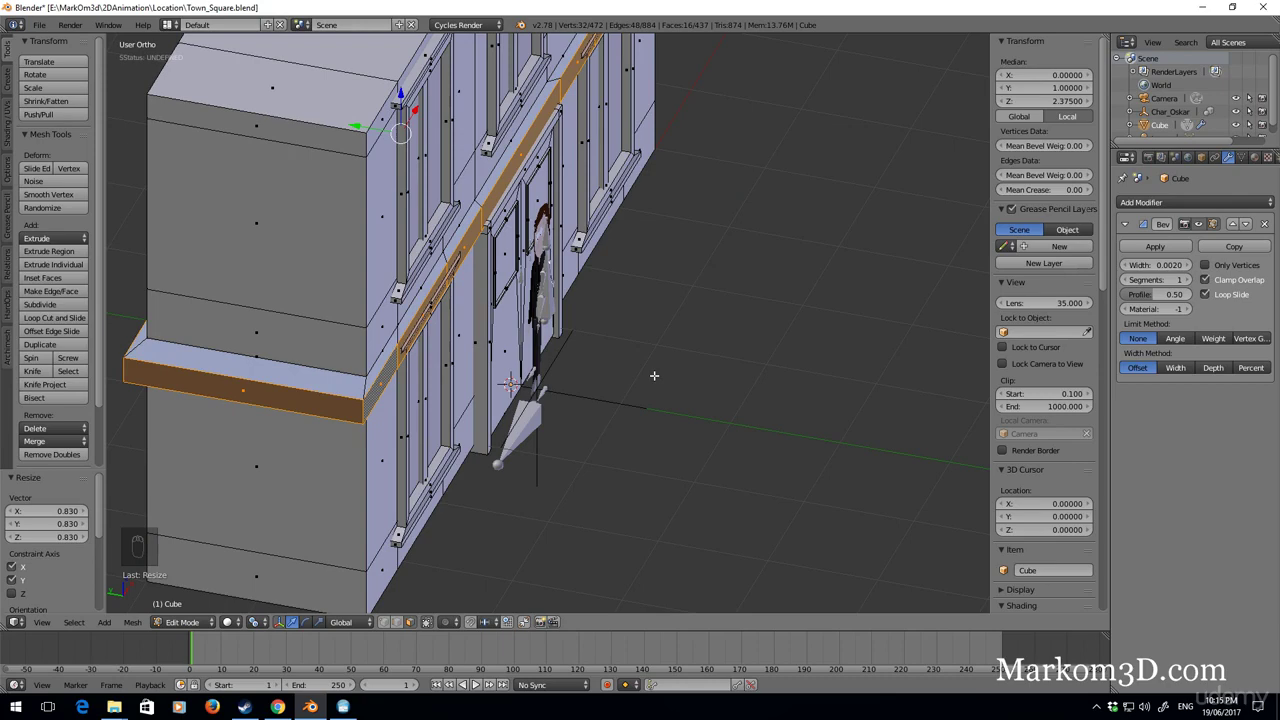
key(s)
key(y)
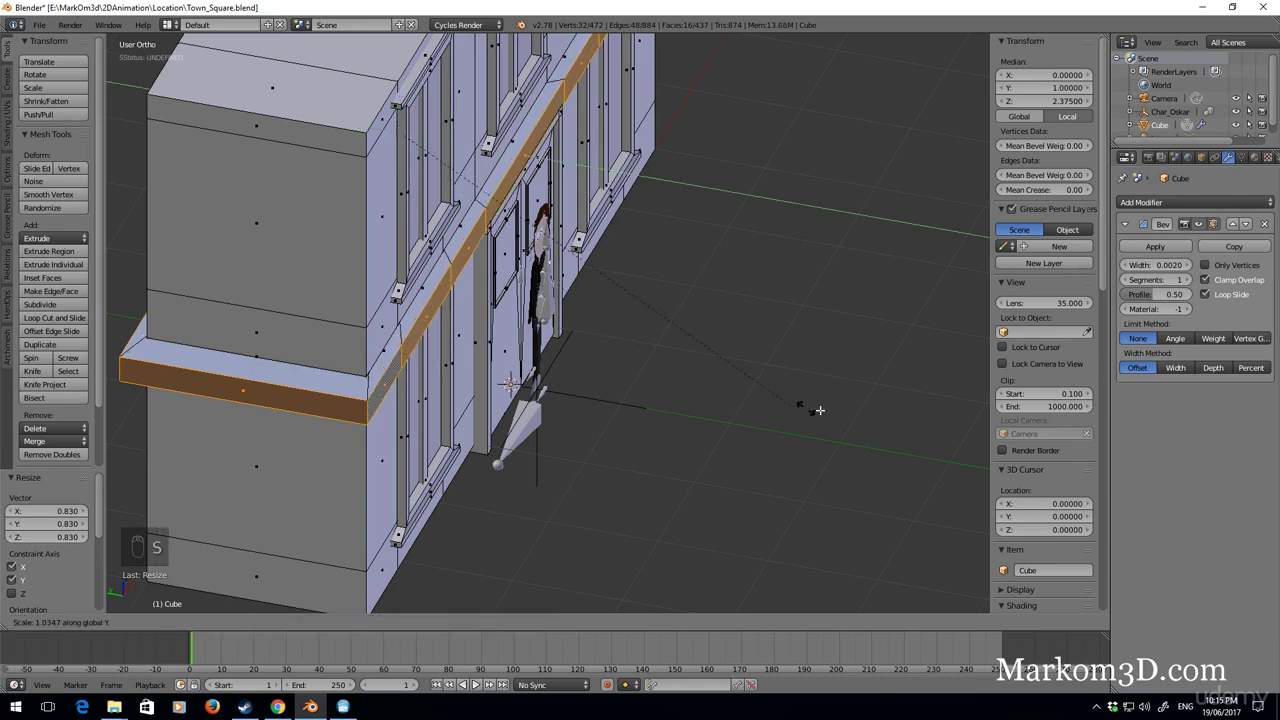
click(771, 420)
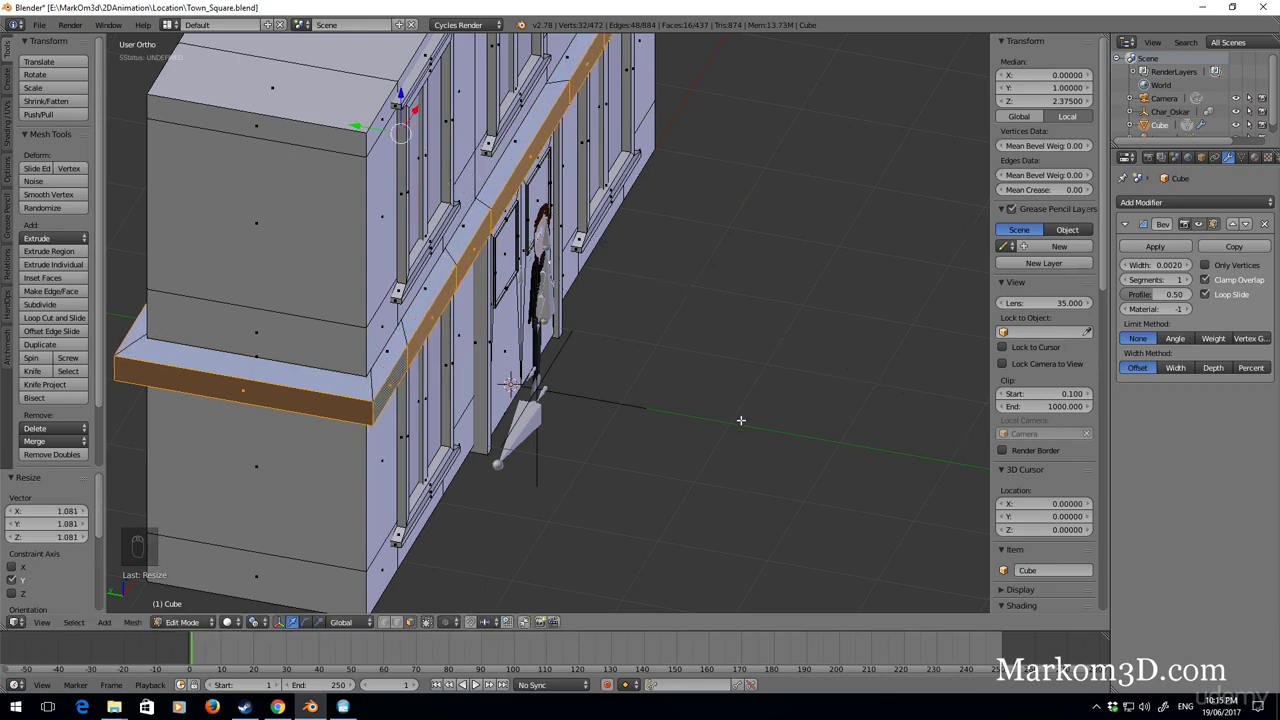
Recalculate the normals of the entire linked ledge and move it up about 0.253 along Z.
key(KP_1)
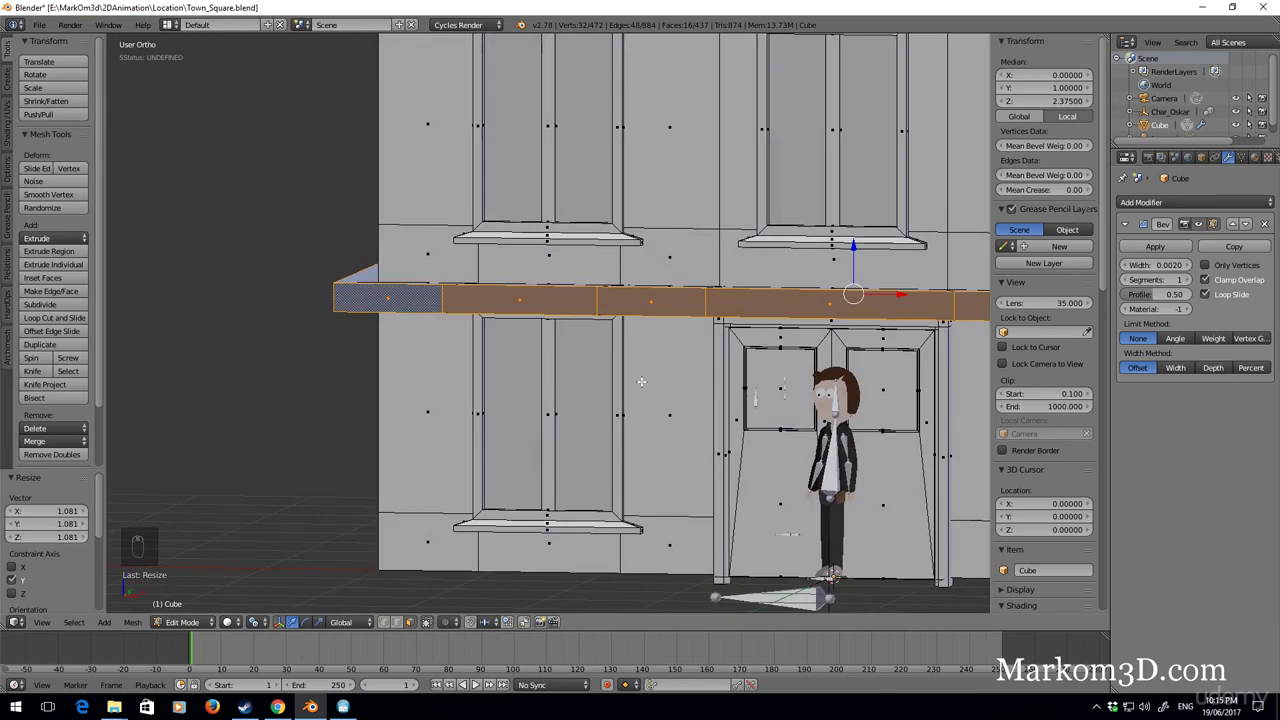
key(ctrl+l)
key(ctrl+n)
key(KP_3)
key(KP_1)
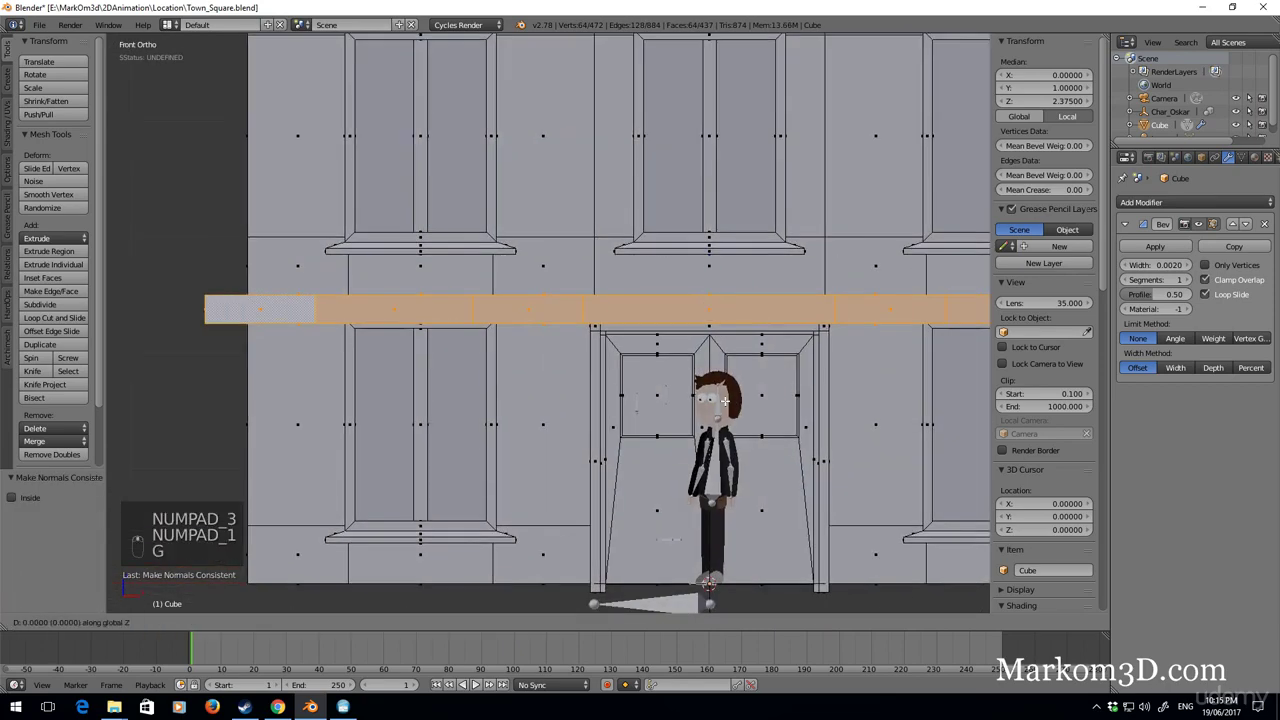
key(g)
key(z)
click(791, 108)
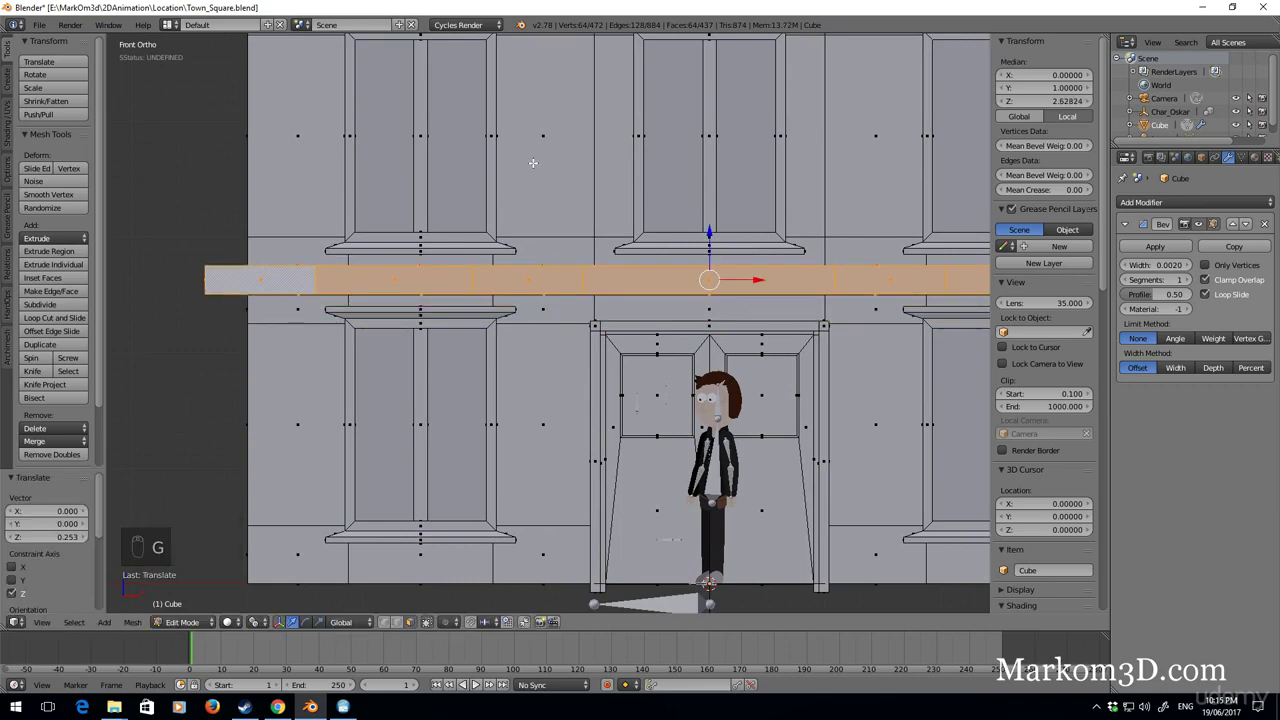
Add two horizontal loop cuts around the ledge's outer side, one at mid-height and one slightly below it.
middle_drag(791, 108, 667, 385)
scroll(667, 385, up, 3)
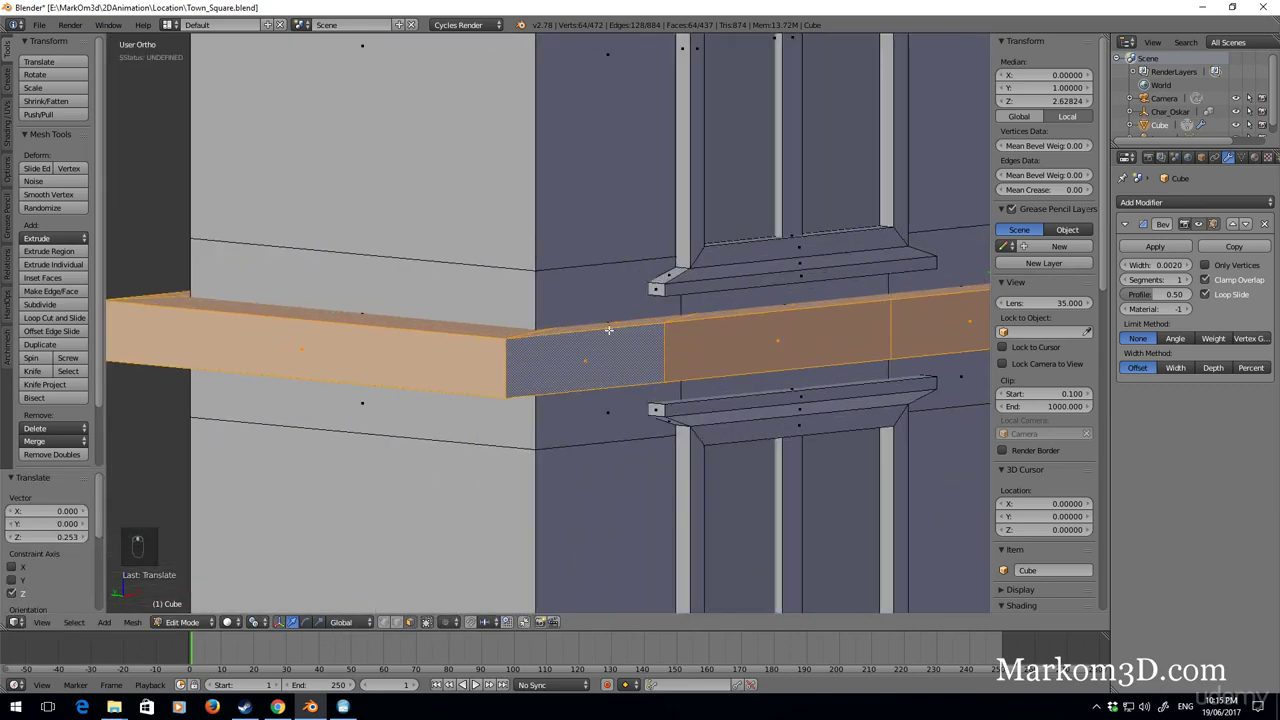
middle_drag(609, 330, 504, 357)
key(ctrl+r)
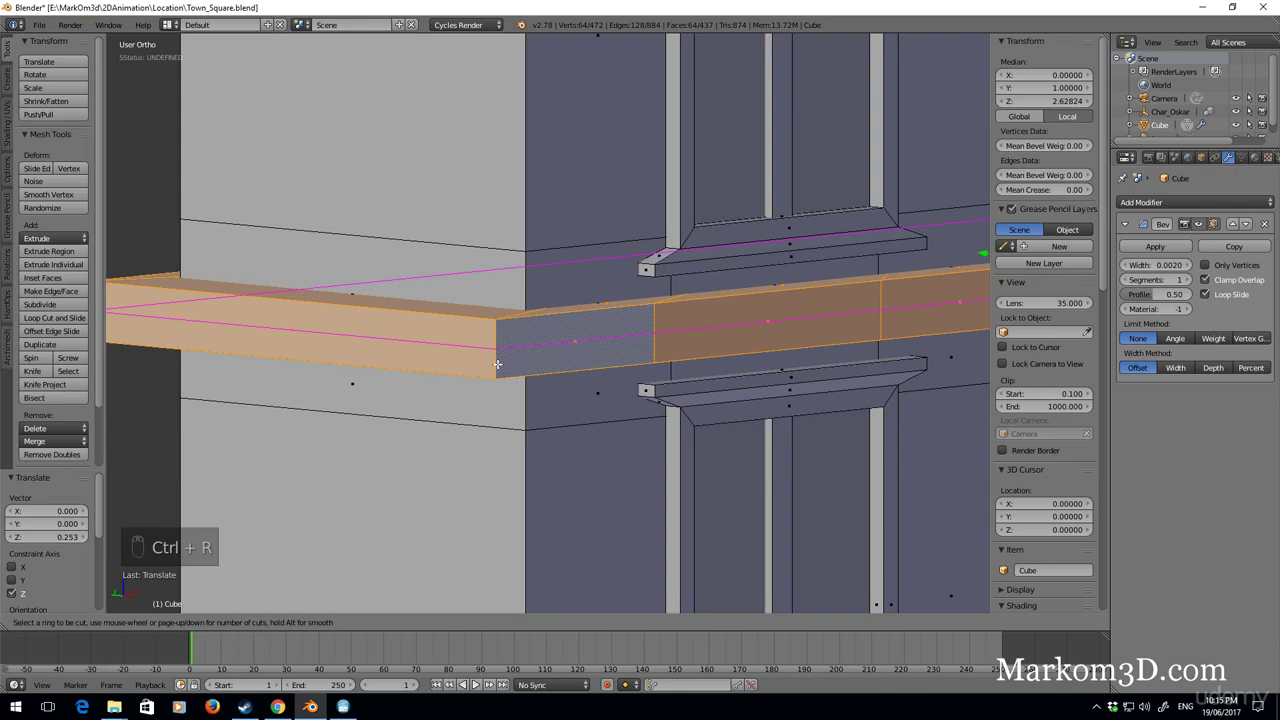
click(497, 364)
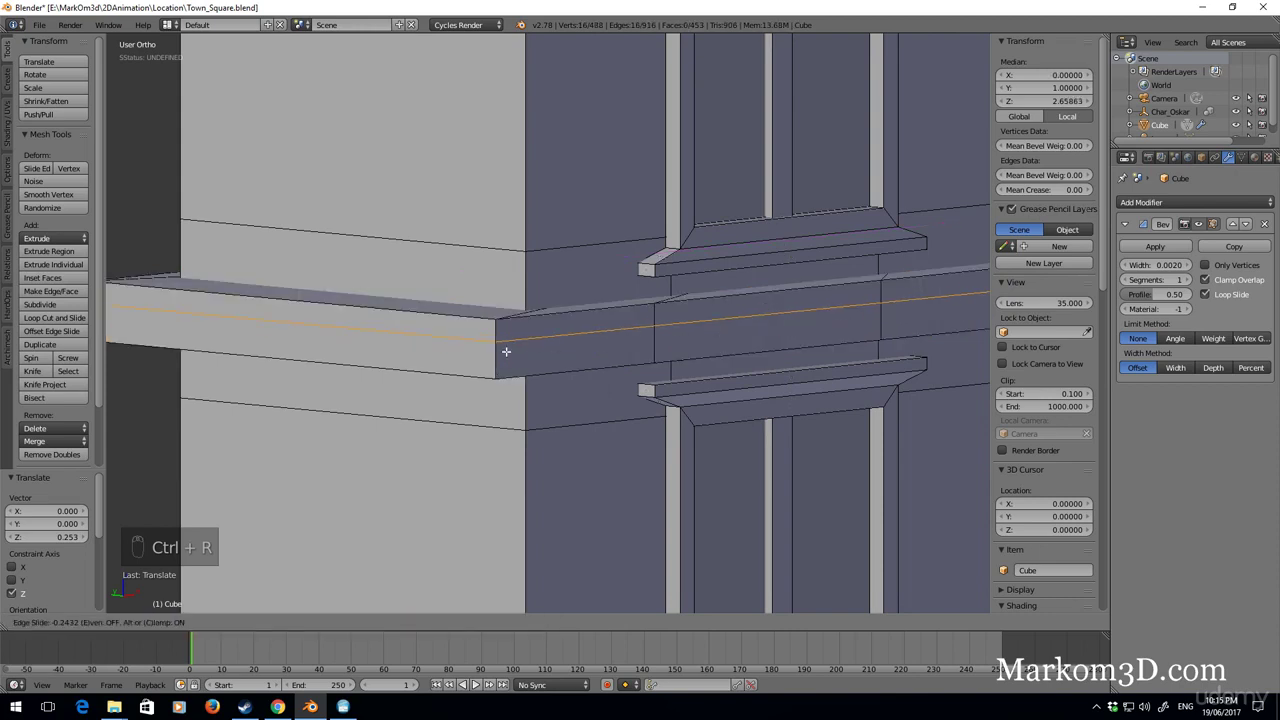
click(504, 376)
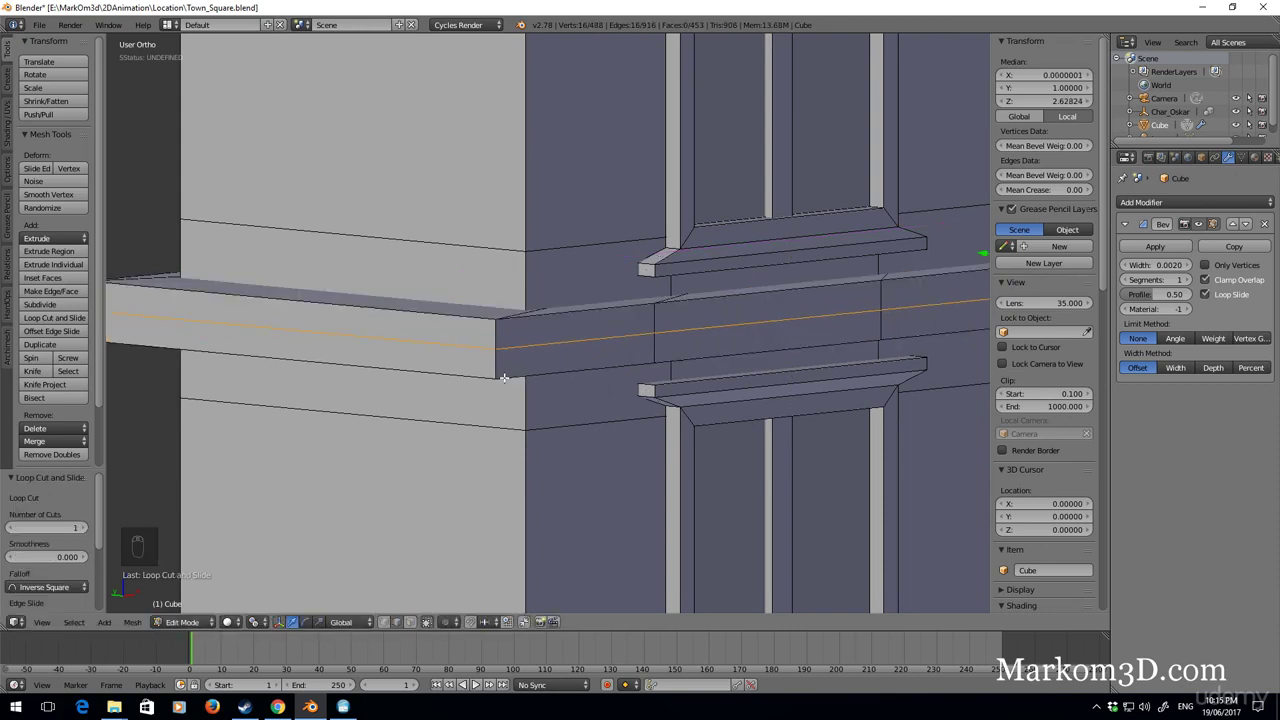
scroll(501, 375, up, 2)
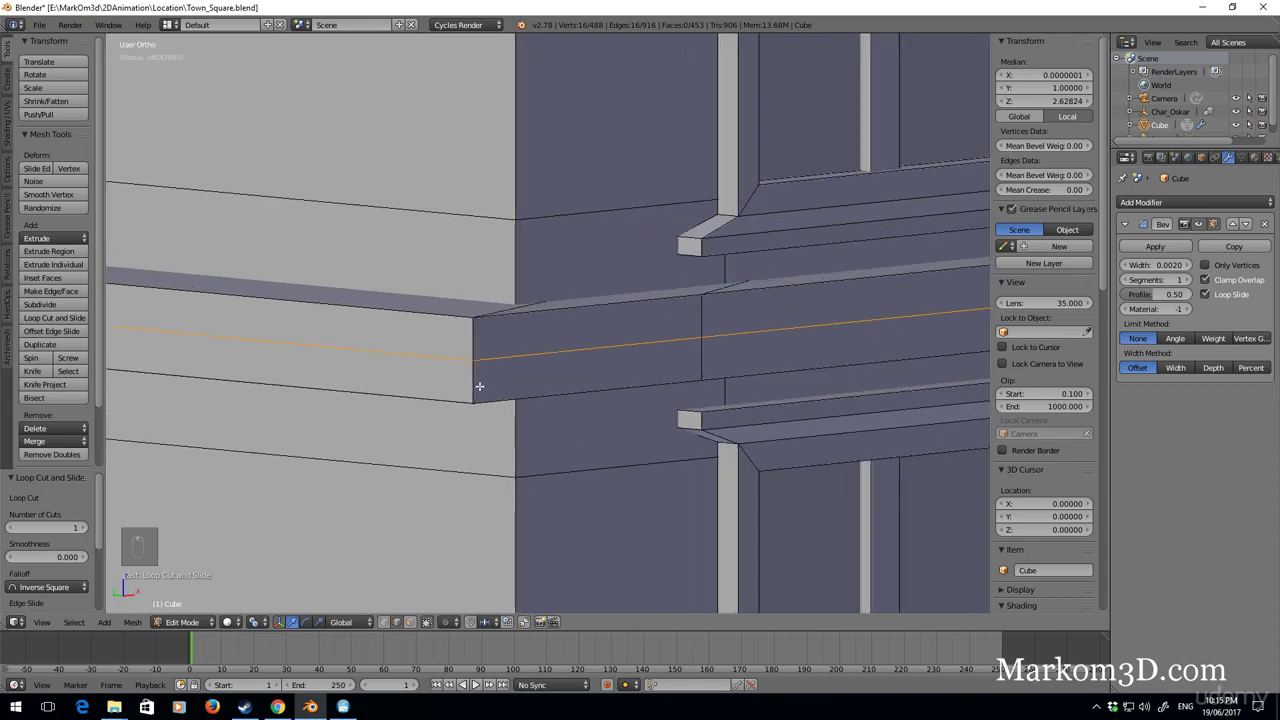
key(ctrl+r)
click(478, 384)
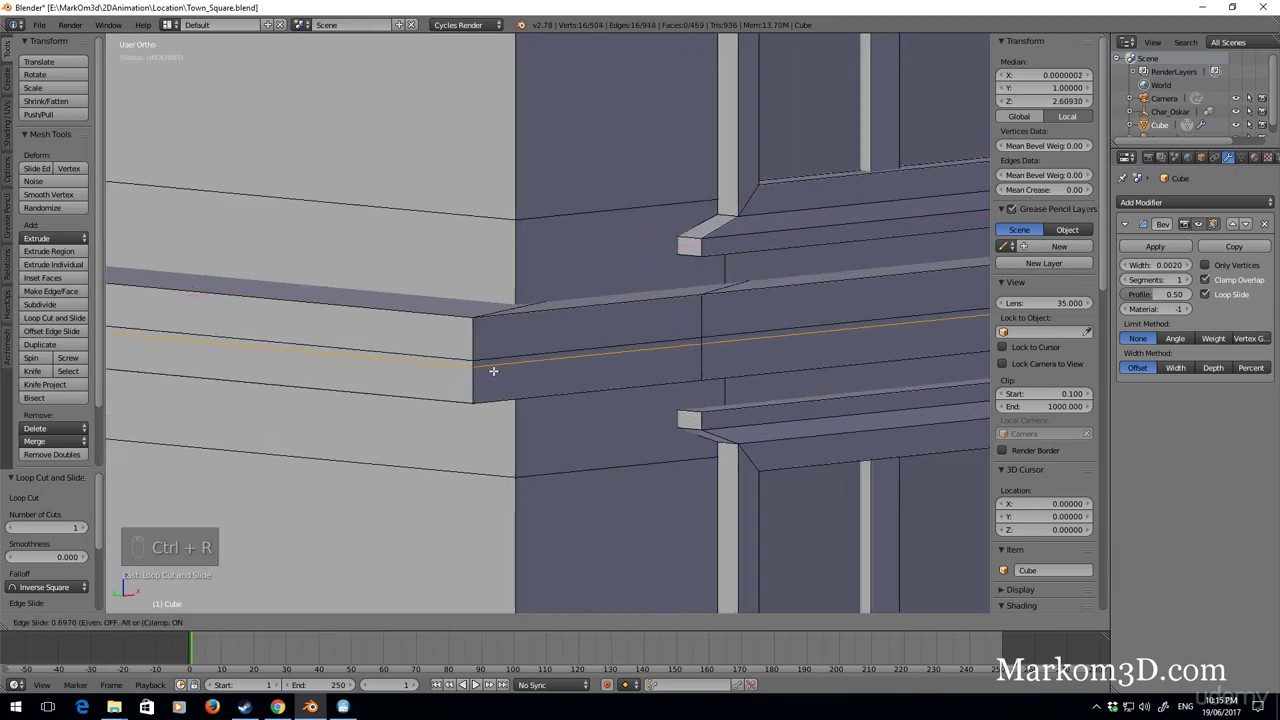
click(497, 370)
Select the face loop below the ledge's lower loop cut and scale it inward by 0.912 in X and Y.
key(3)
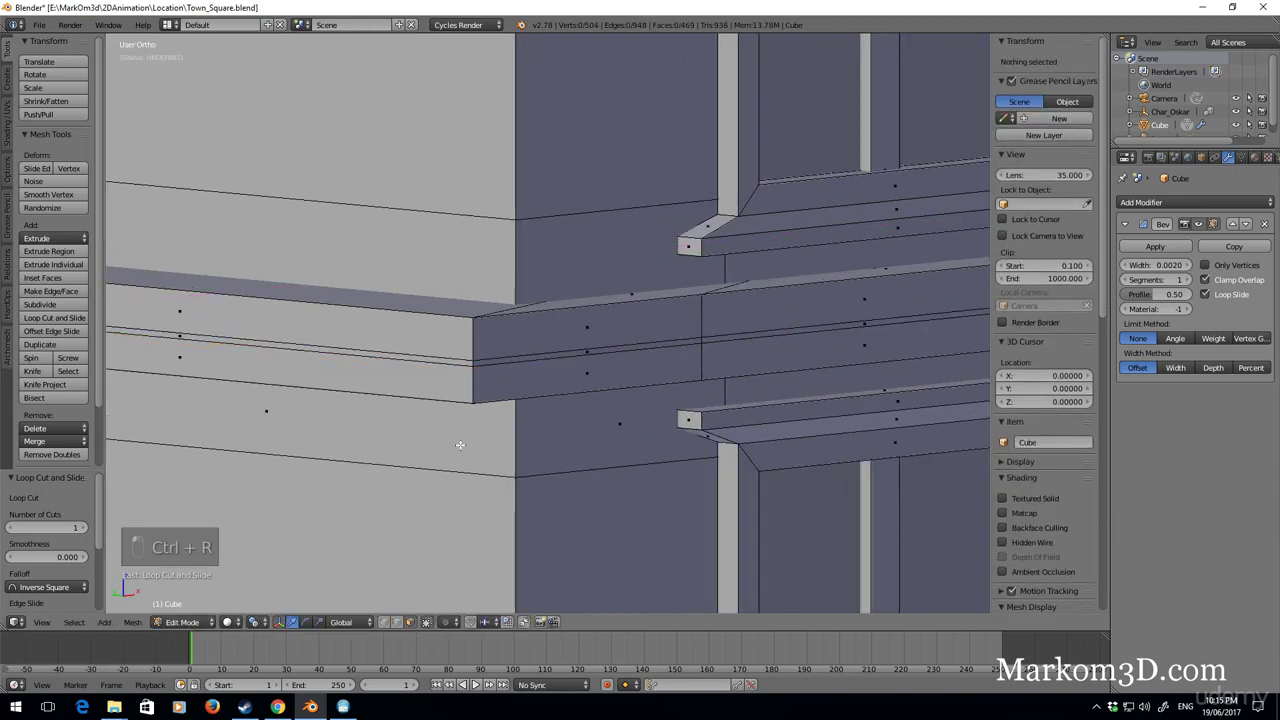
alt+right_click(475, 390)
middle_drag(475, 390, 635, 448)
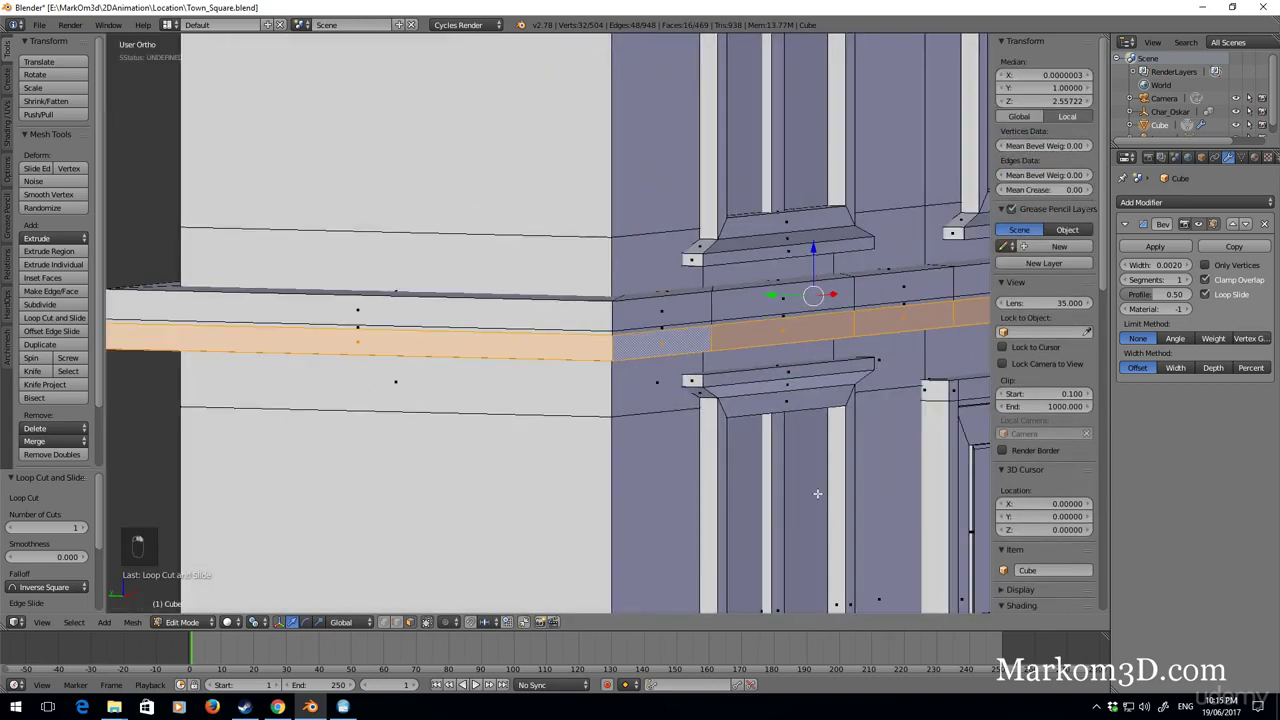
key(s)
key(shift+z)
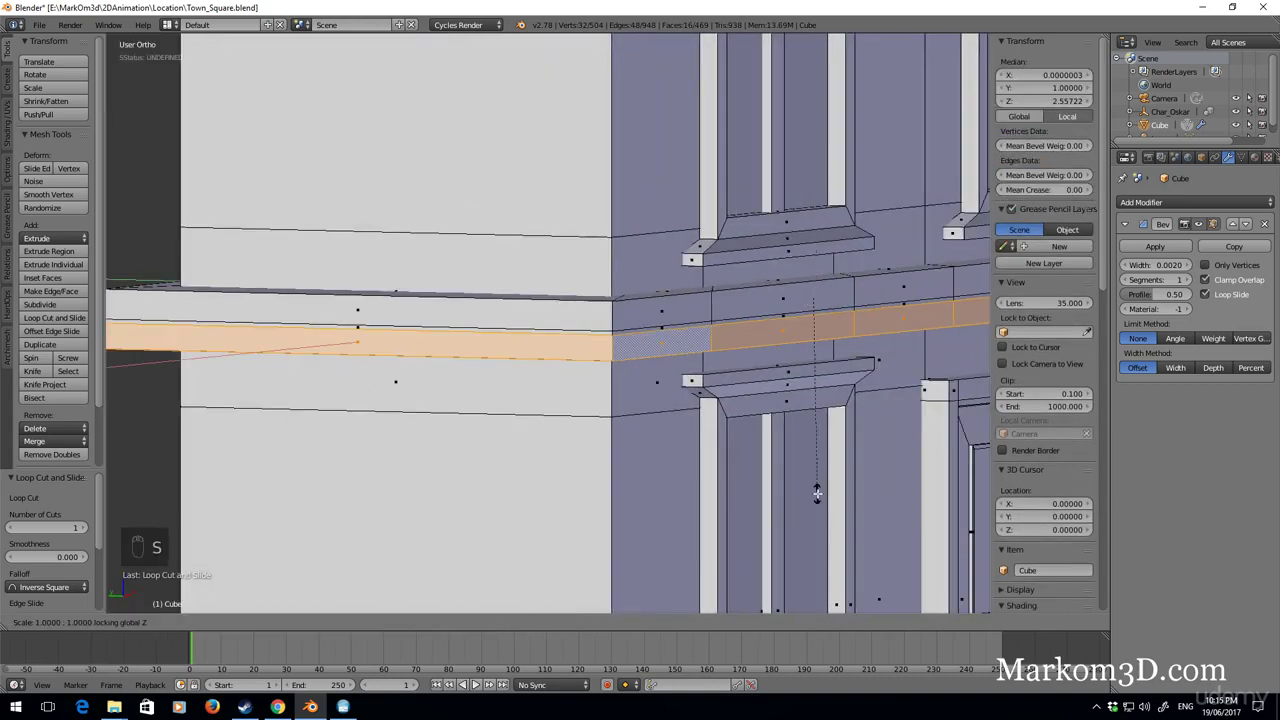
click(812, 473)
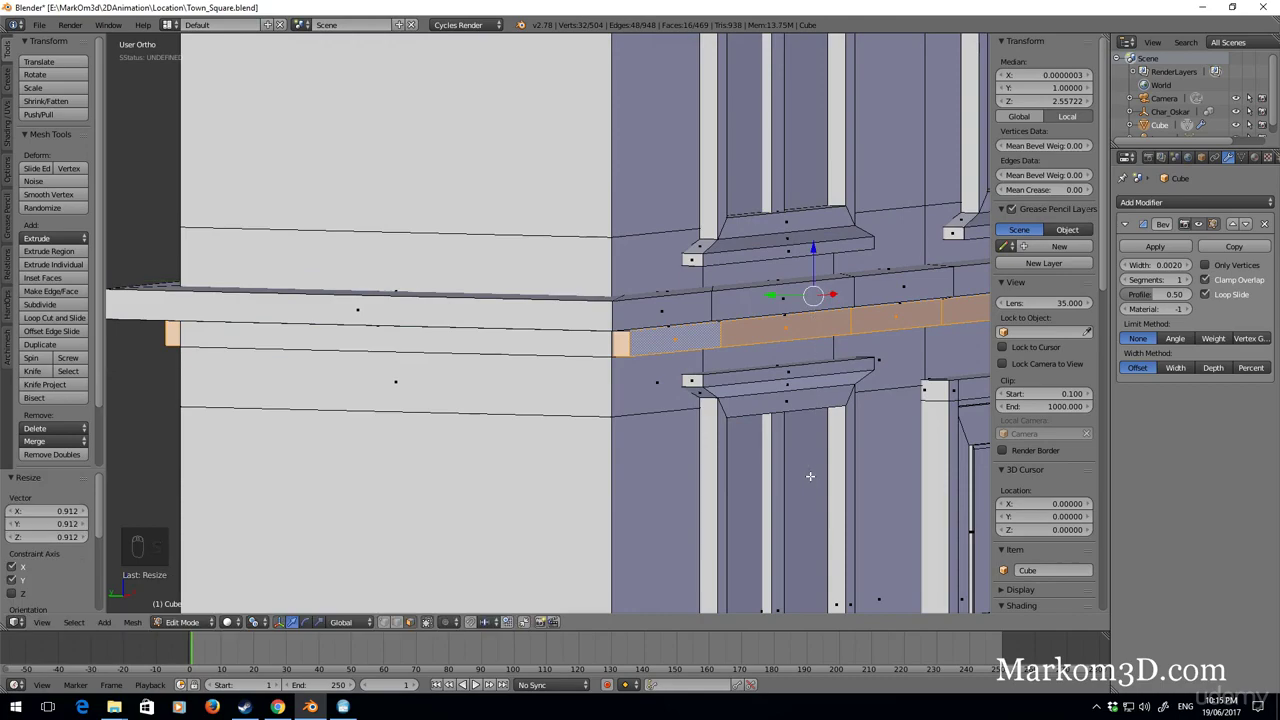
Scale the ledge's lower face loop outward by 1.048 in X and Y, then return to Object Mode.
key(s)
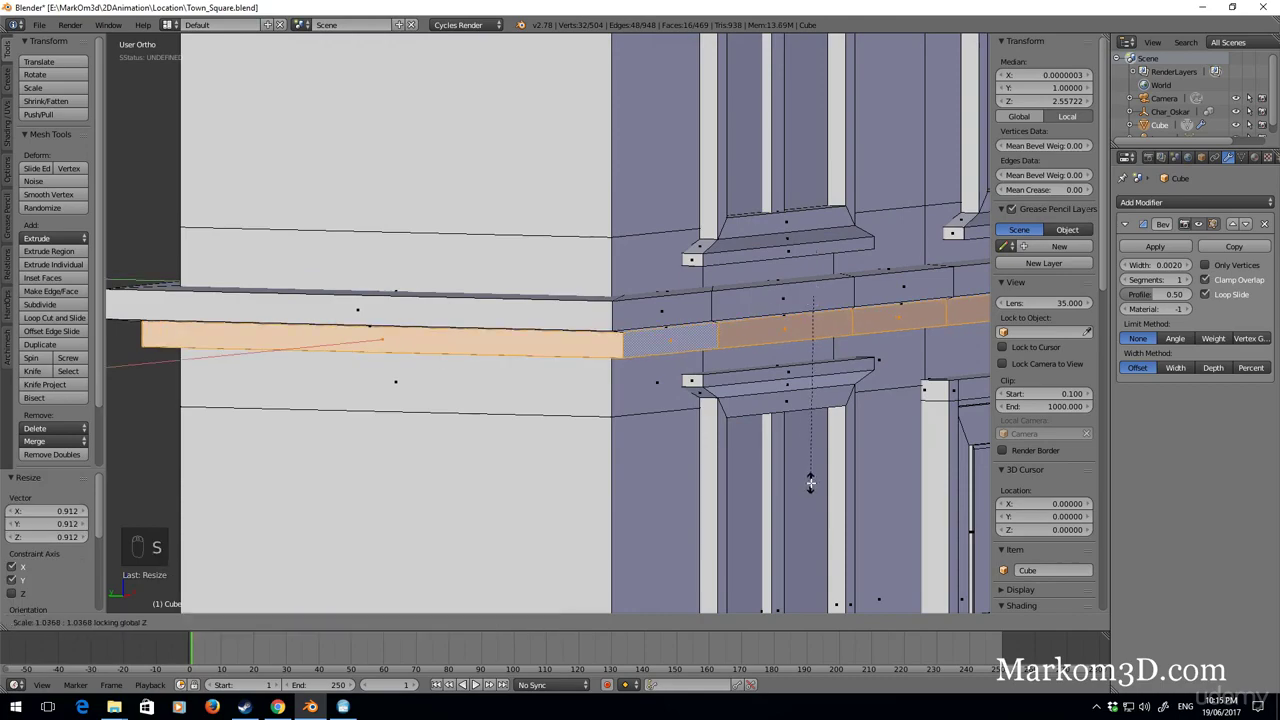
click(808, 477)
mouse_move(778, 461)
middle_down()
mouse_move(811, 517)
mouse_move(832, 452)
mouse_move(821, 387)
mouse_move(657, 414)
middle_up()
key(z)
key(z)
key(s)
key(z)
scroll(657, 414, down, 4)
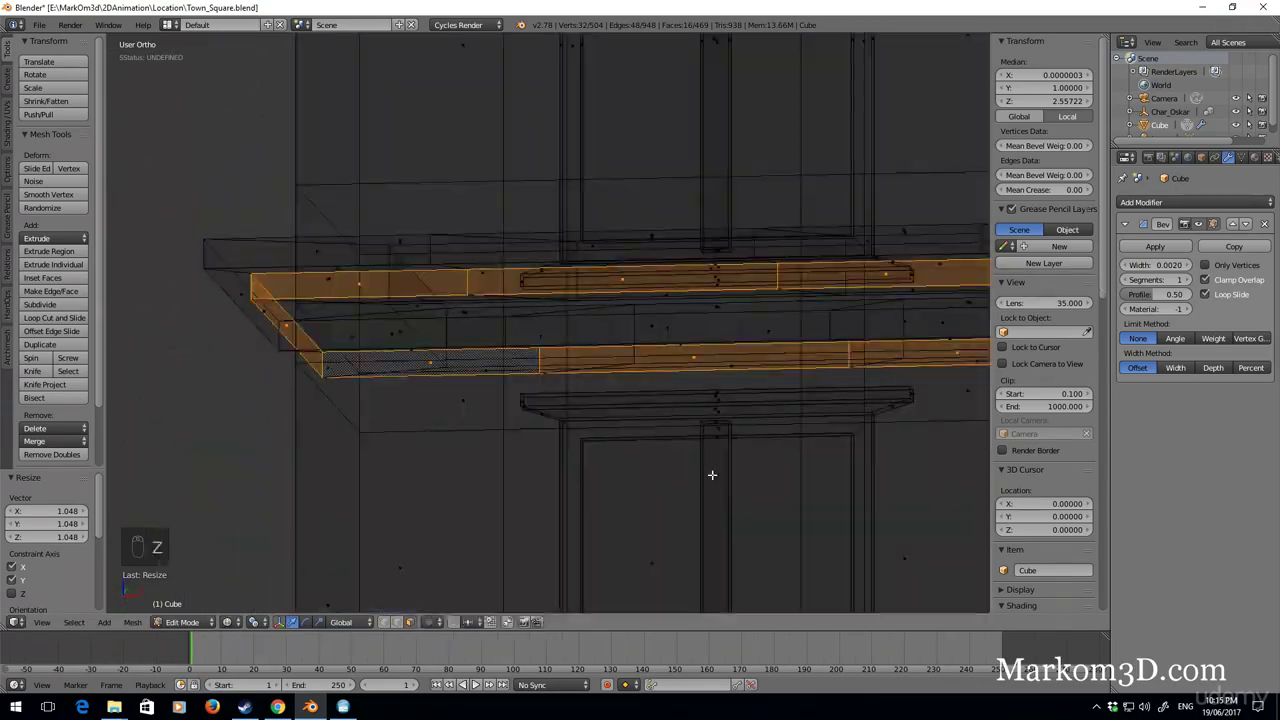
key(z)
key(Tab)
Examine the whole building and its stepped ledge through the camera and from the front, in wireframe and solid shading.
scroll(710, 477, down, 3)
scroll(710, 477, down, 2)
middle_drag(677, 466, 603, 443)
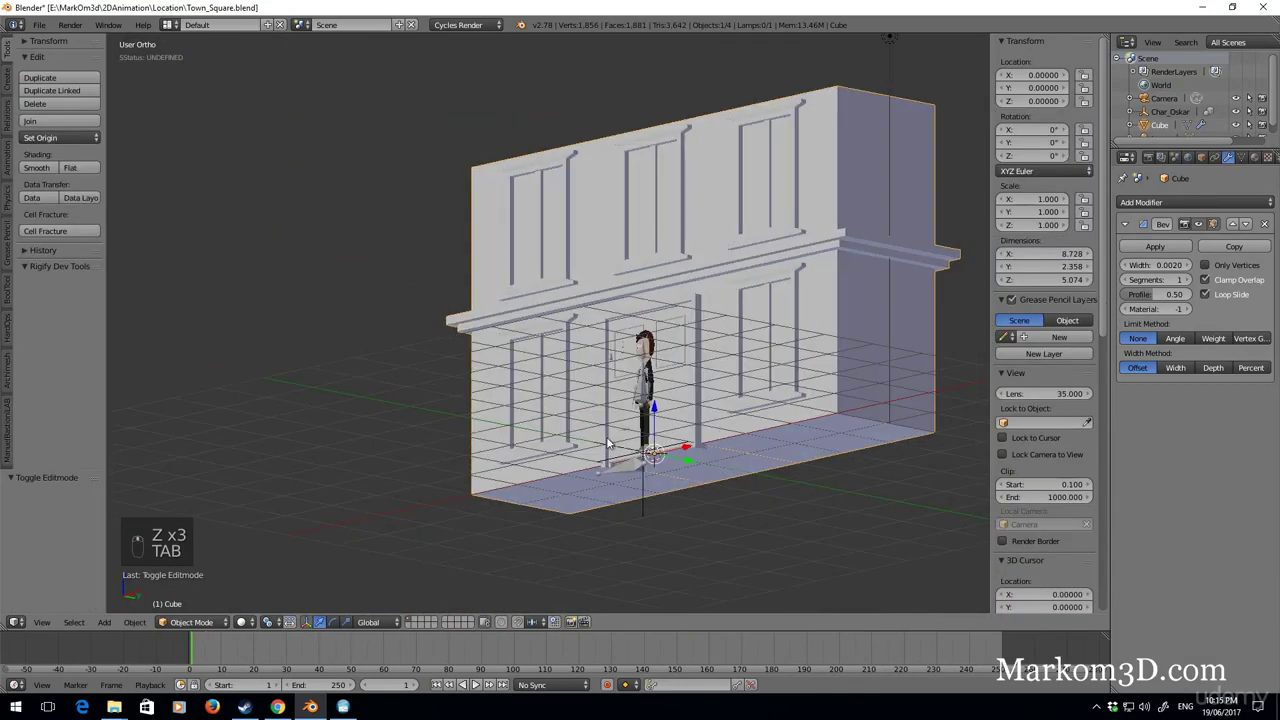
key(KP_0)
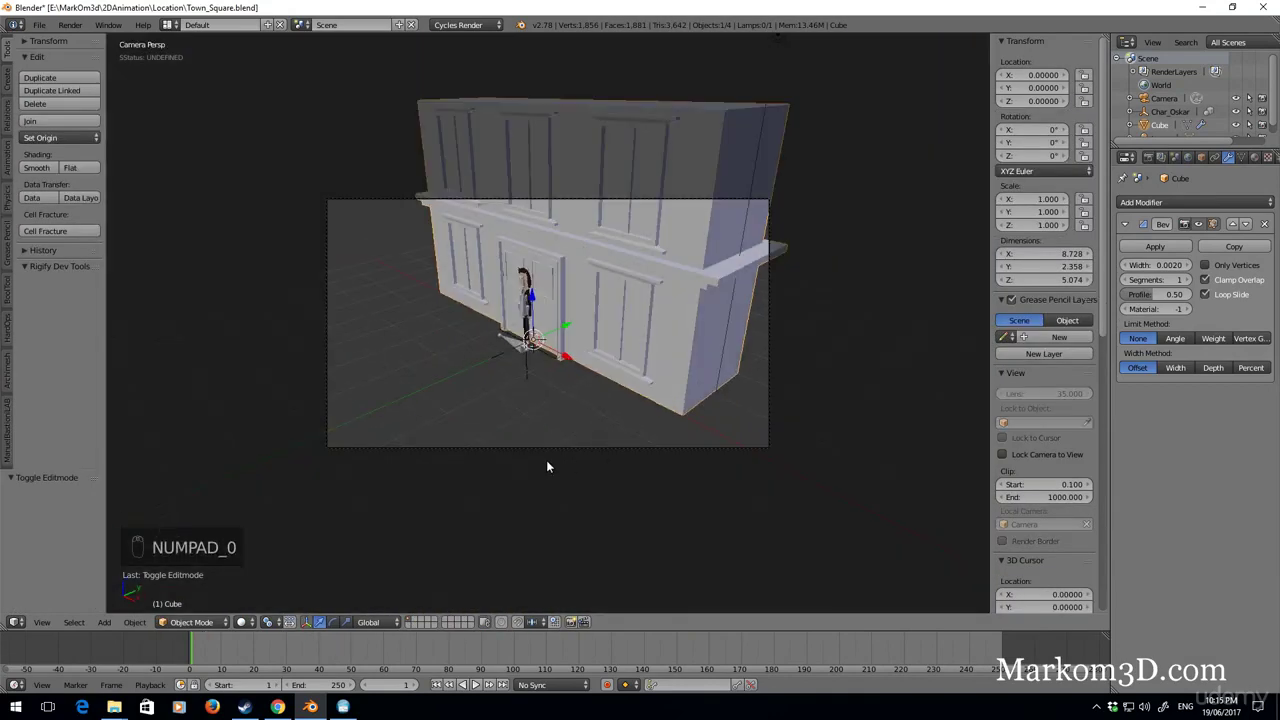
key(KP_0)
key(KP_1)
key(z)
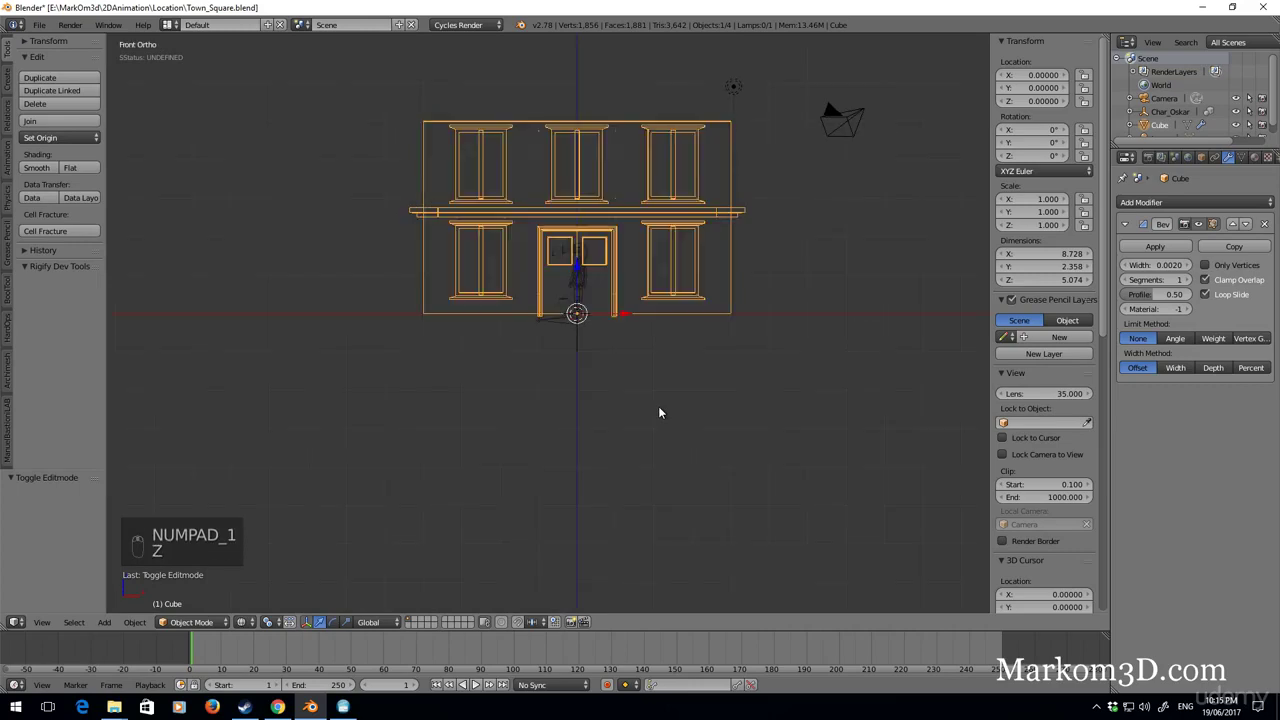
key(z)
key(z)
scroll(666, 465, up, 1)
scroll(666, 465, up, 3)
scroll(714, 451, down, 6)
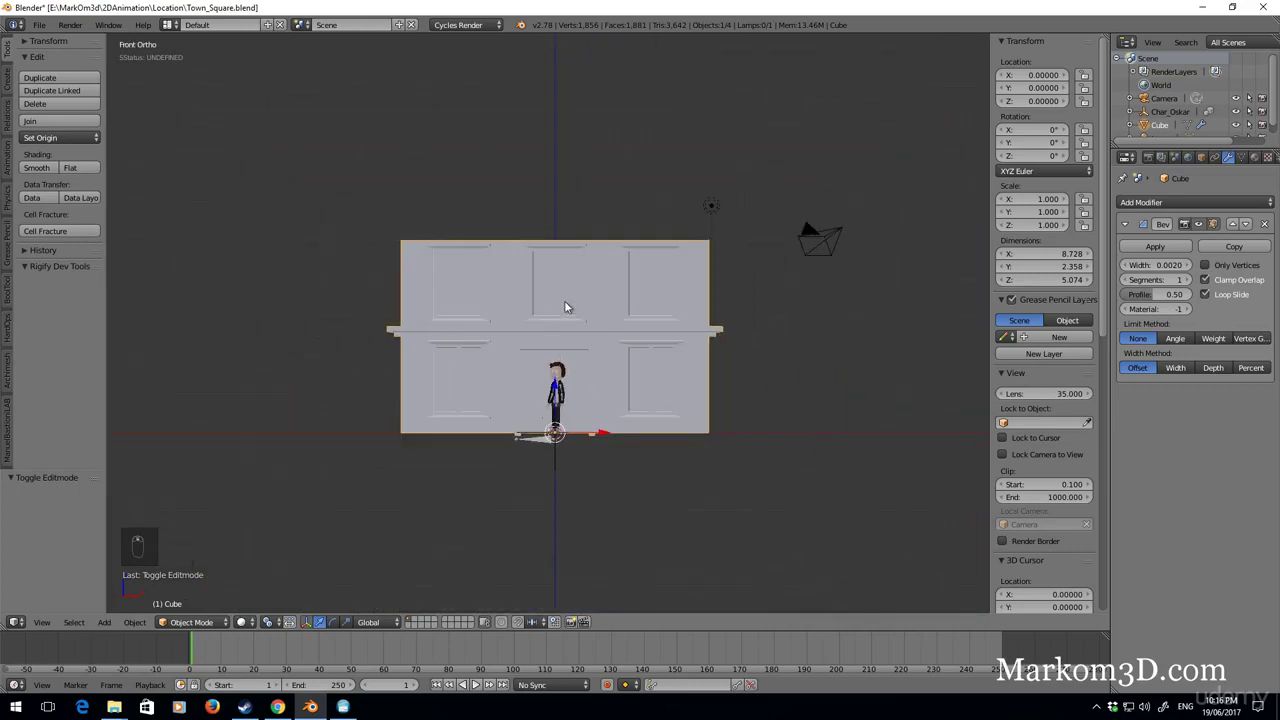
middle_drag(492, 248, 527, 257)
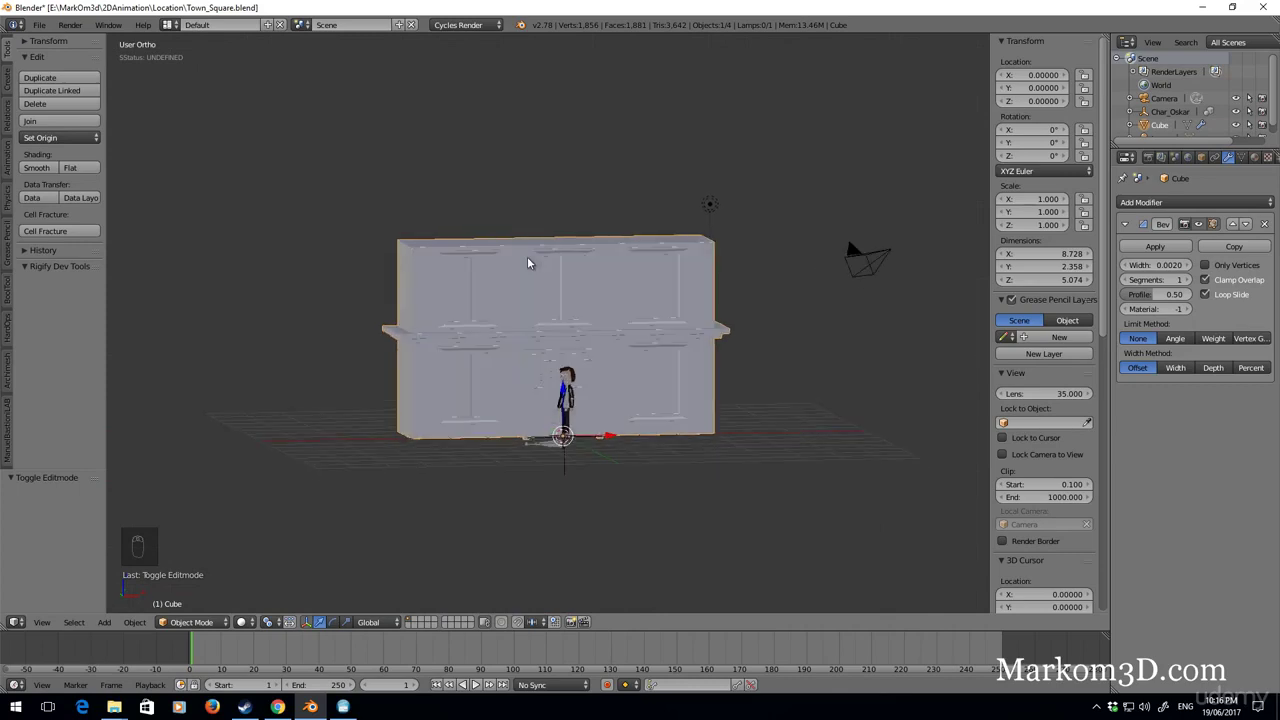